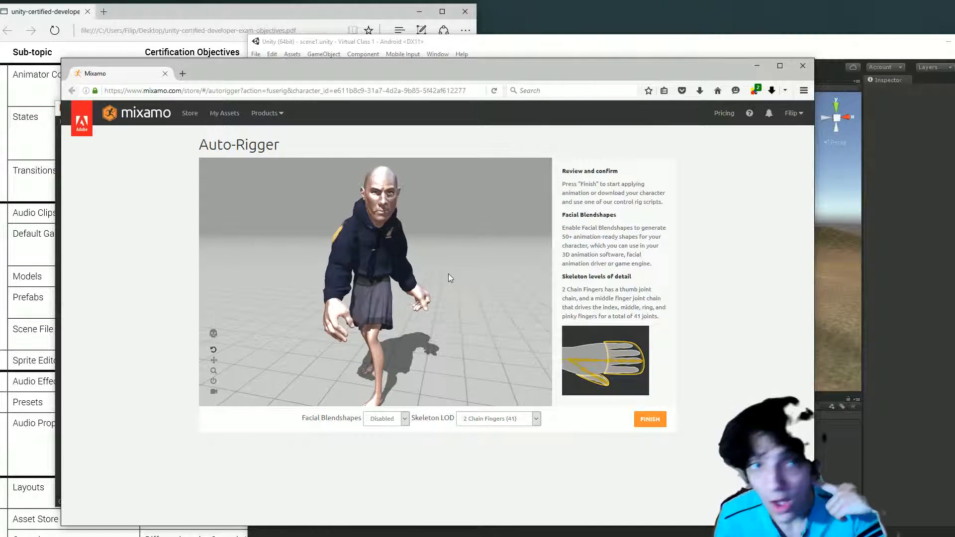
- Reposition the exam objectives PDF window on the desktop and bring the Mixamo browser window back in front
{"action": "left_click", "coordinate": [183, 11]}
{"action": "left_click_drag", "start_coordinate": [183, 11], "coordinate": [279, 18]}
{"action": "left_click", "coordinate": [244, 44]}
{"action": "left_click", "coordinate": [278, 34]}
{"action": "left_click", "coordinate": [592, 68]}
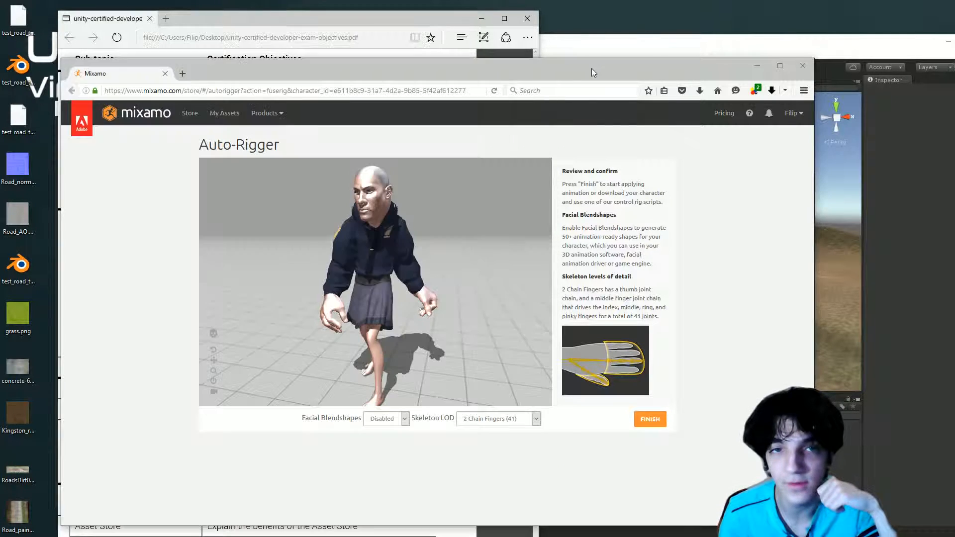
- Search the web for "unity certification objectives" in a new browser tab
{"action": "left_click", "coordinate": [183, 74]}
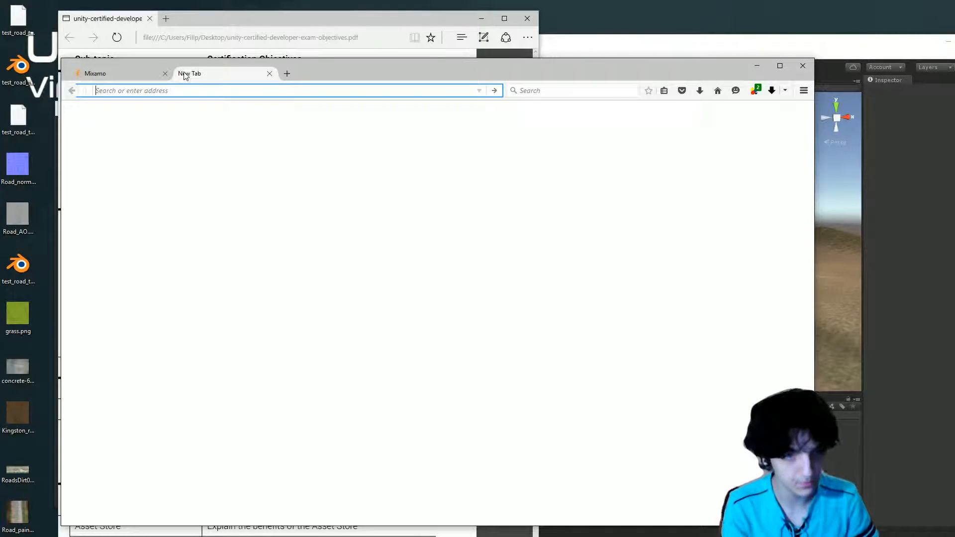
{"action": "type", "text": "unity "}
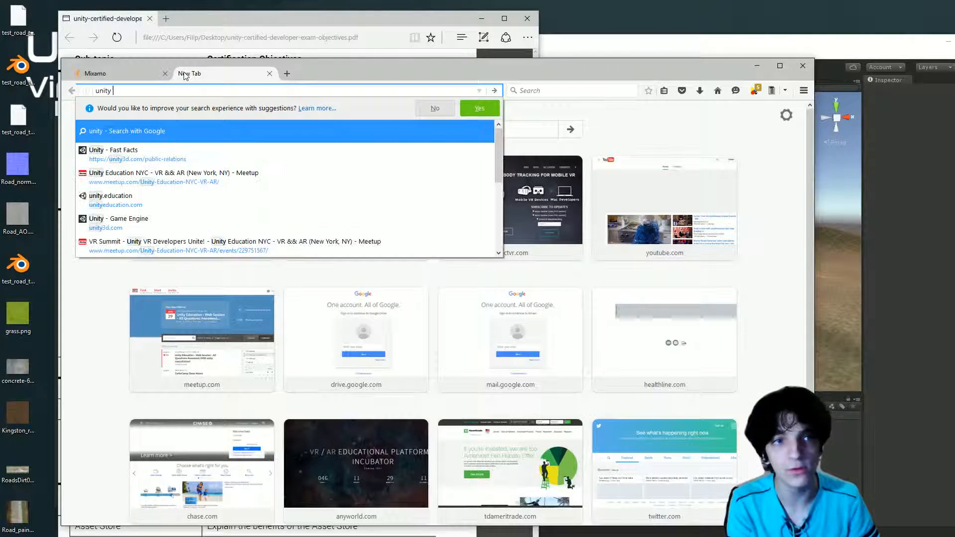
{"action": "type", "text": "certification"}
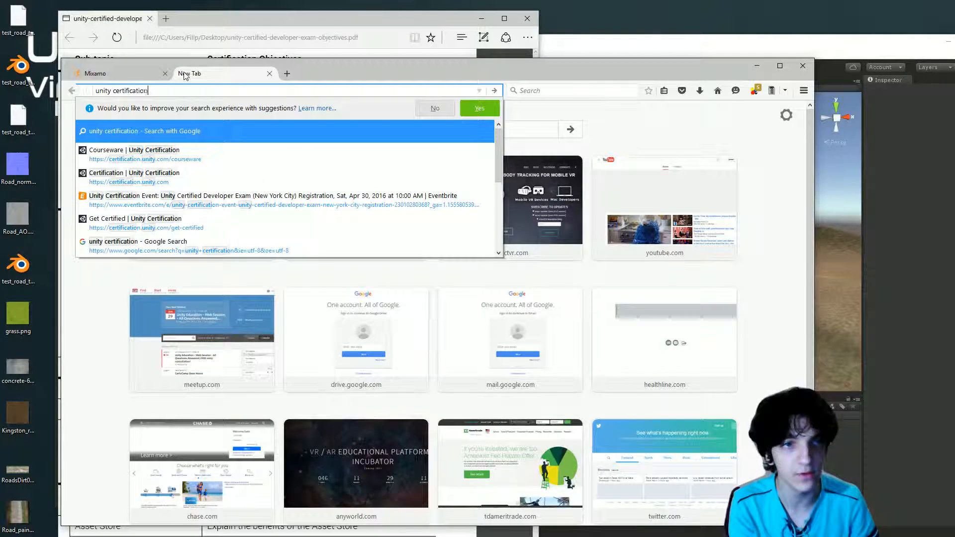
{"action": "type", "text": " objectives"}
{"action": "key", "text": "Return"}
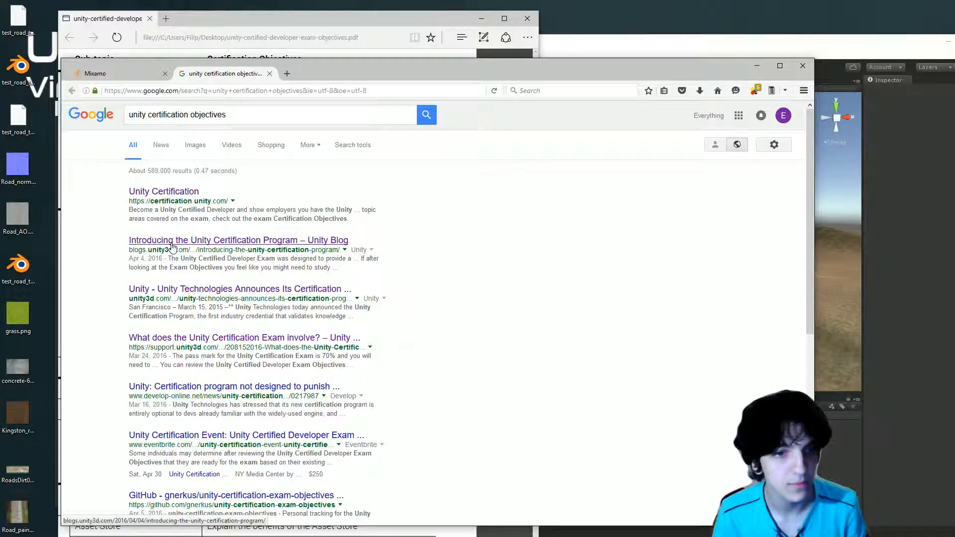
- Open the result "What does the Unity Certification Exam involve?" in its own tab and examine its exam preparation section
{"action": "middle_click", "coordinate": [239, 338]}
{"action": "left_click", "coordinate": [314, 74]}
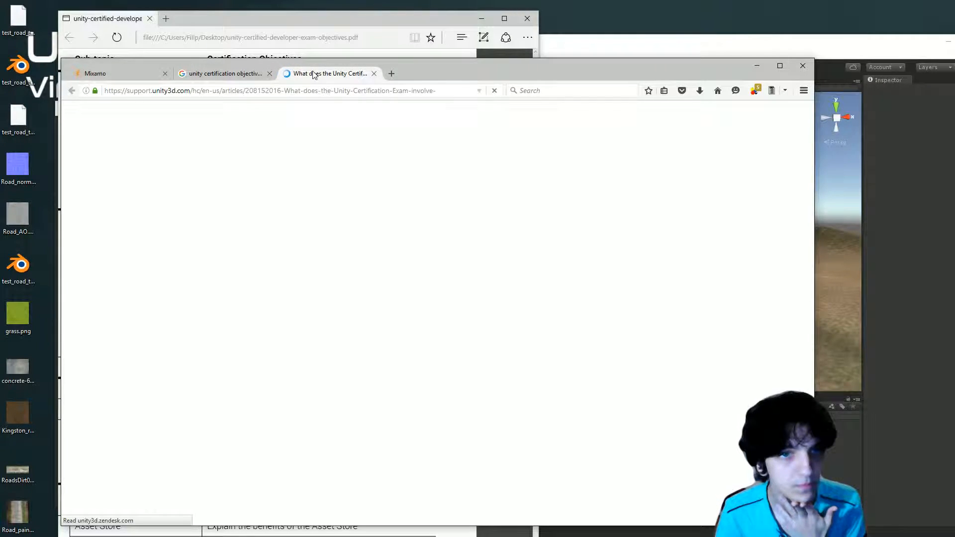
{"action": "scroll", "coordinate": [406, 323], "scroll_direction": "down", "scroll_amount": 3}
{"action": "scroll", "coordinate": [406, 323], "scroll_direction": "down", "scroll_amount": 3}
{"action": "scroll", "coordinate": [310, 291], "scroll_direction": "up", "scroll_amount": 2}
- Open the article's certification.unity.com/objectives link in a separate tab, view it and close that tab
{"action": "middle_click", "coordinate": [310, 292]}
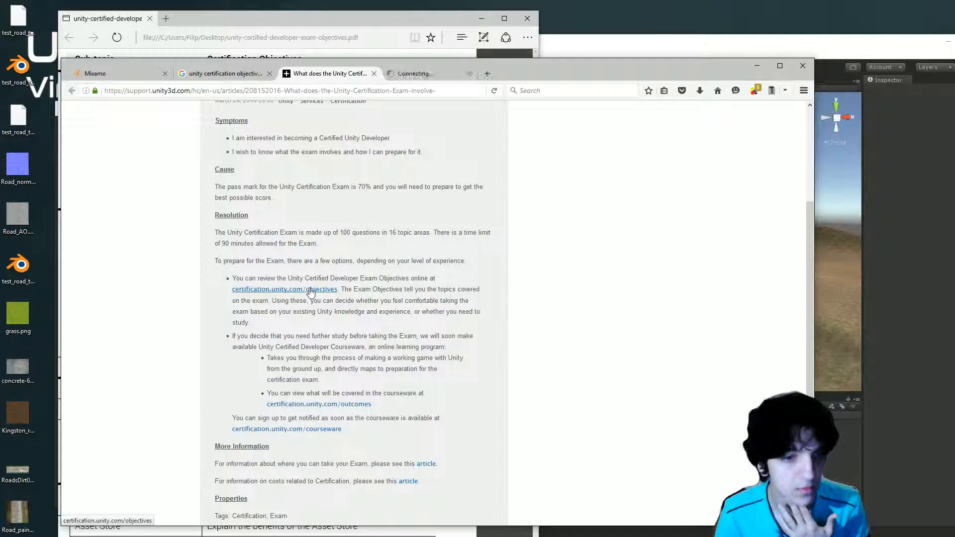
{"action": "left_click", "coordinate": [411, 74]}
{"action": "middle_click", "coordinate": [408, 73]}
- Return to the Google results and highlight the query "unity certification objectives" before clearing the selection
{"action": "left_click", "coordinate": [213, 75]}
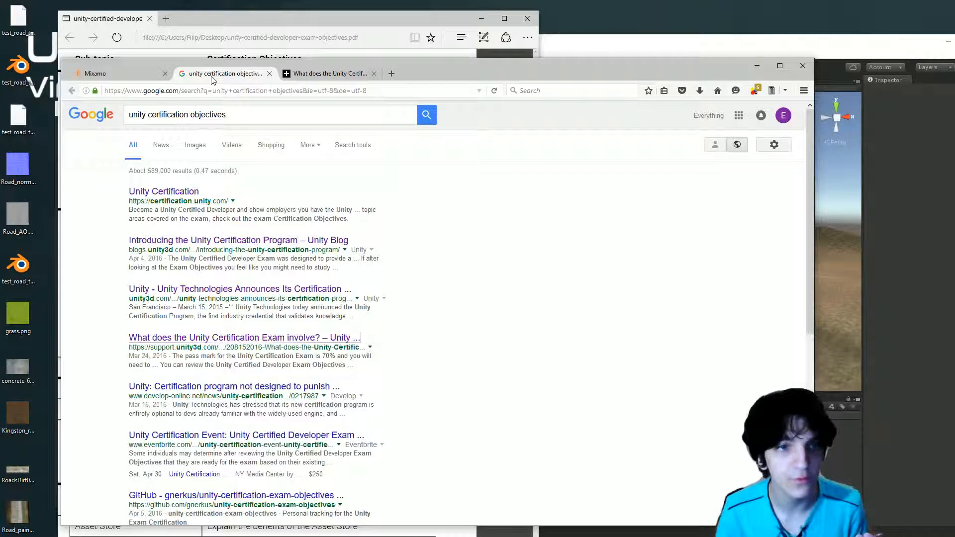
{"action": "left_click_drag", "start_coordinate": [227, 115], "coordinate": [123, 121]}
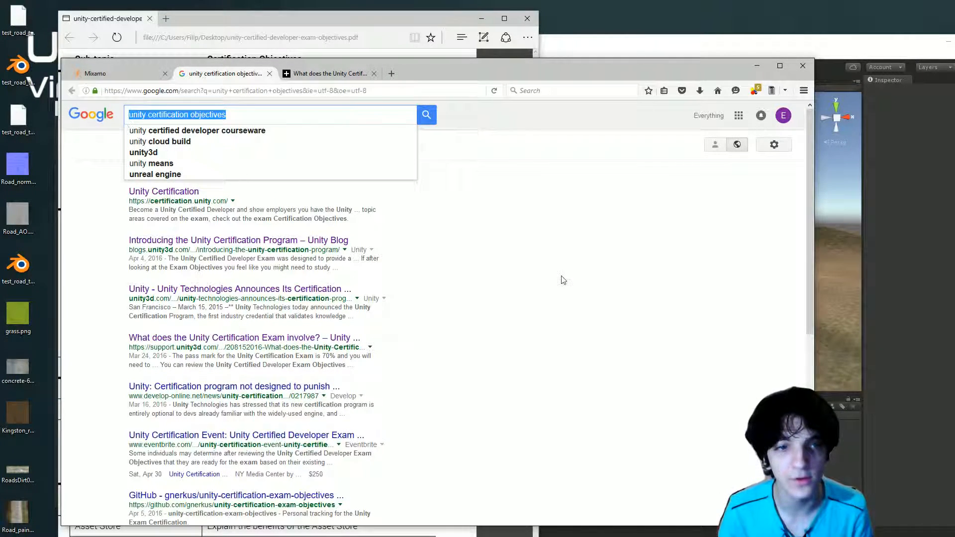
{"action": "left_click", "coordinate": [572, 283]}
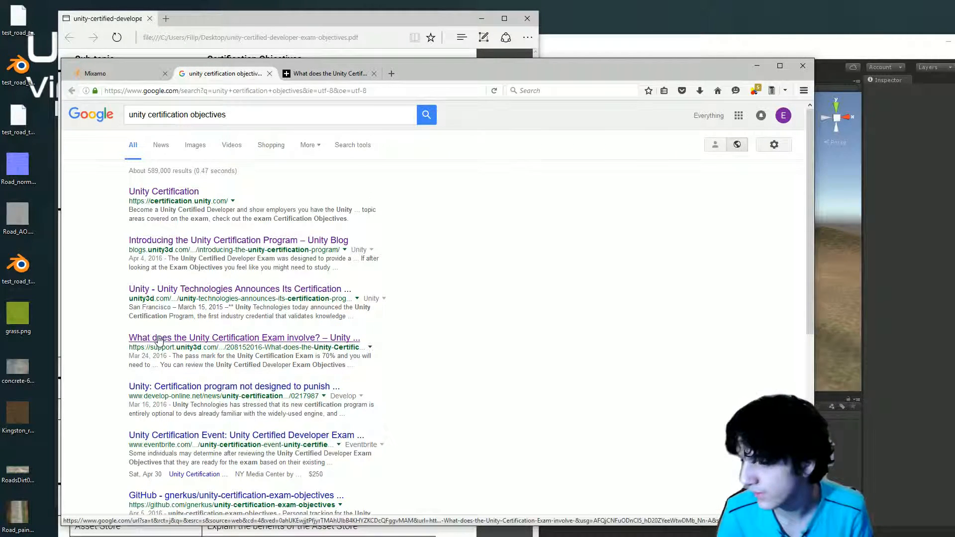
- Return to the support article and highlight its certification.unity.com/objectives and certification.unity.com/outcomes links
{"action": "left_click", "coordinate": [309, 74]}
{"action": "left_click", "coordinate": [303, 90]}
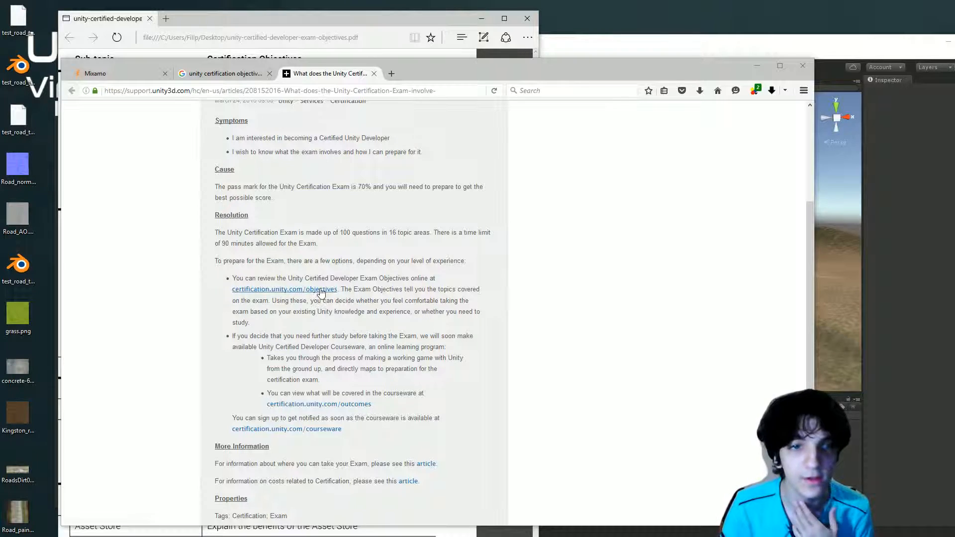
{"action": "left_click_drag", "start_coordinate": [340, 290], "coordinate": [232, 290]}
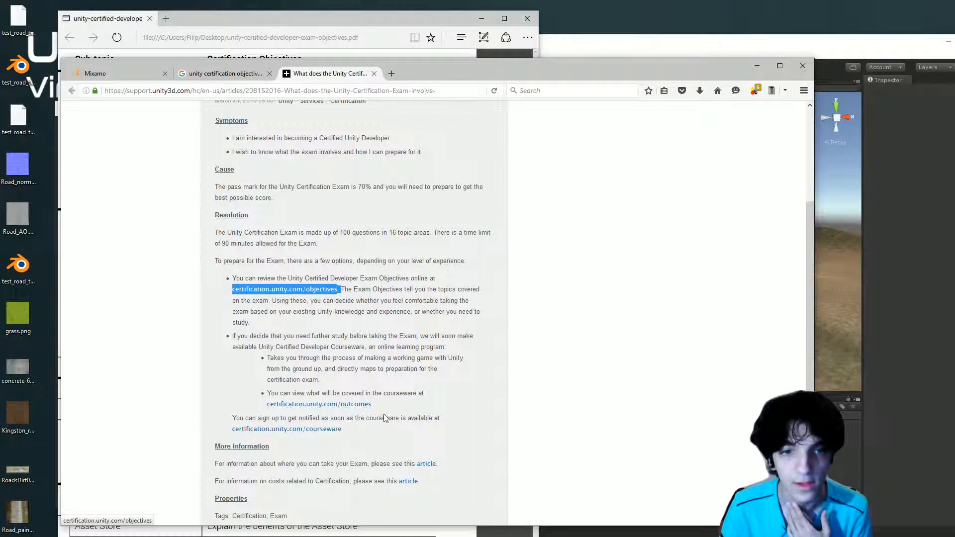
{"action": "left_click_drag", "start_coordinate": [372, 405], "coordinate": [267, 393]}
{"action": "left_click", "coordinate": [406, 330]}
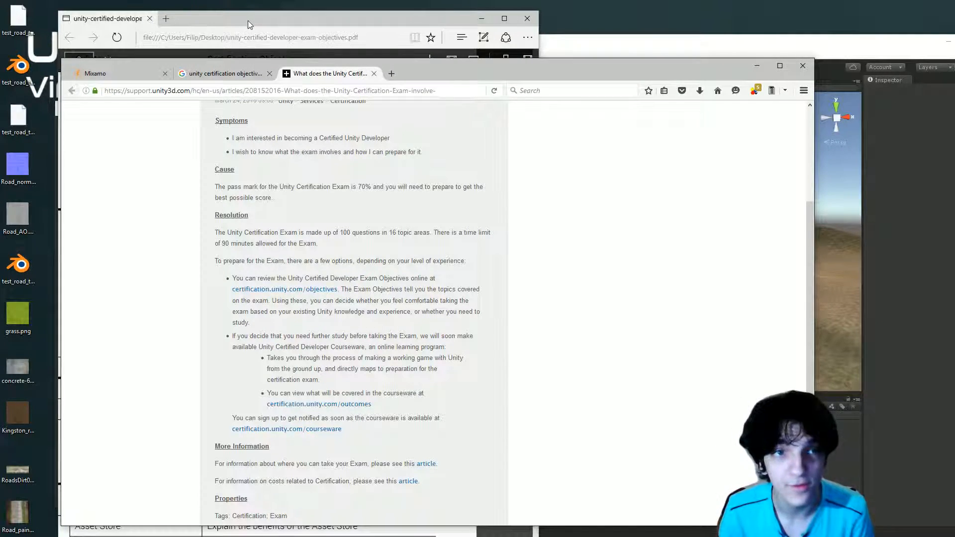
- Bring the exam objectives PDF to the front, review the page 2 table and widen the window to show more columns
{"action": "left_click_drag", "start_coordinate": [246, 18], "coordinate": [236, 13]}
{"action": "scroll", "coordinate": [492, 218], "scroll_direction": "down", "scroll_amount": 1}
{"action": "scroll", "coordinate": [464, 233], "scroll_direction": "up", "scroll_amount": 2}
{"action": "scroll", "coordinate": [415, 443], "scroll_direction": "down", "scroll_amount": 2}
{"action": "left_click_drag", "start_coordinate": [388, 536], "coordinate": [383, 536]}
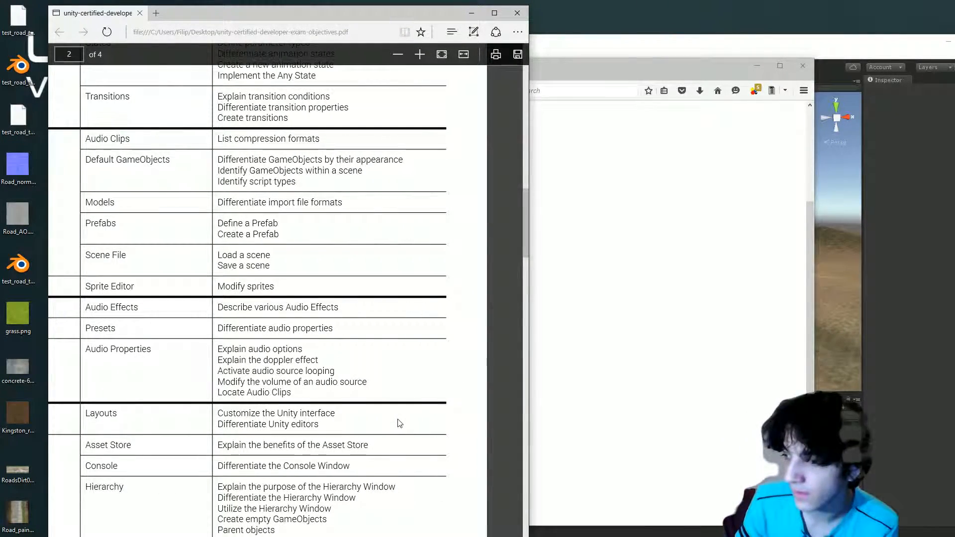
{"action": "scroll", "coordinate": [415, 320], "scroll_direction": "down", "scroll_amount": 3}
{"action": "scroll", "coordinate": [518, 301], "scroll_direction": "up", "scroll_amount": 6}
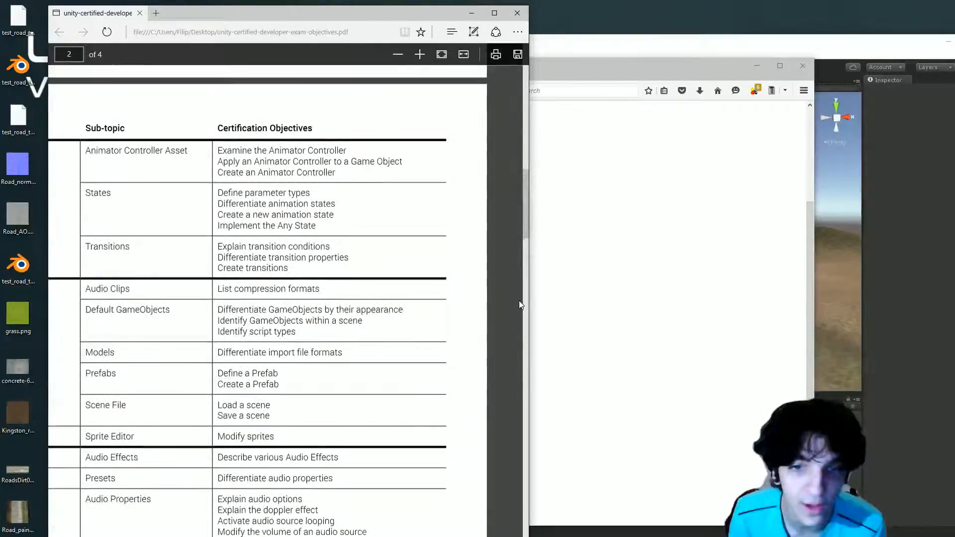
{"action": "left_click_drag", "start_coordinate": [531, 297], "coordinate": [599, 298]}
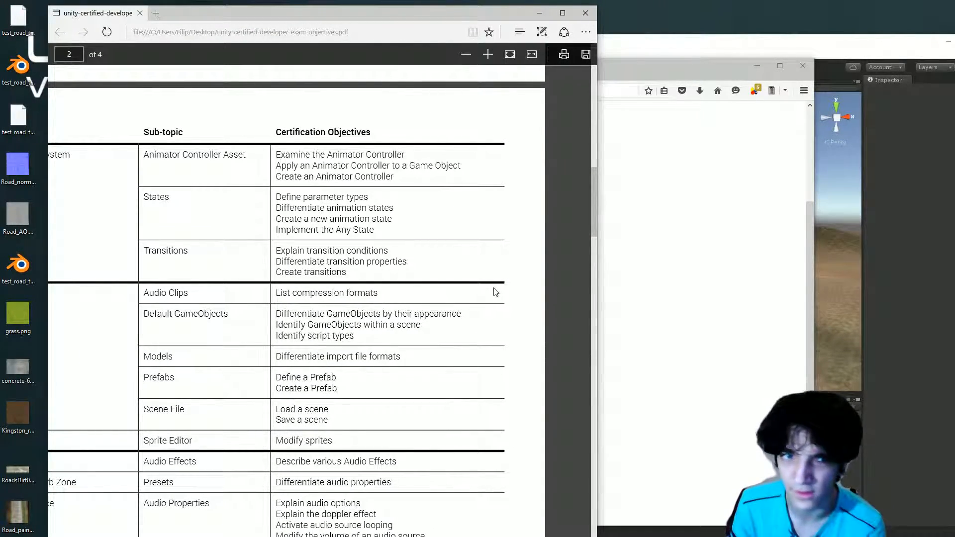
- Examine the page 2 objectives down to the "critique" and company confidentiality entries, continuing onto page 3
{"action": "scroll", "coordinate": [494, 291], "scroll_direction": "up", "scroll_amount": 8}
{"action": "scroll", "coordinate": [492, 294], "scroll_direction": "down", "scroll_amount": 13}
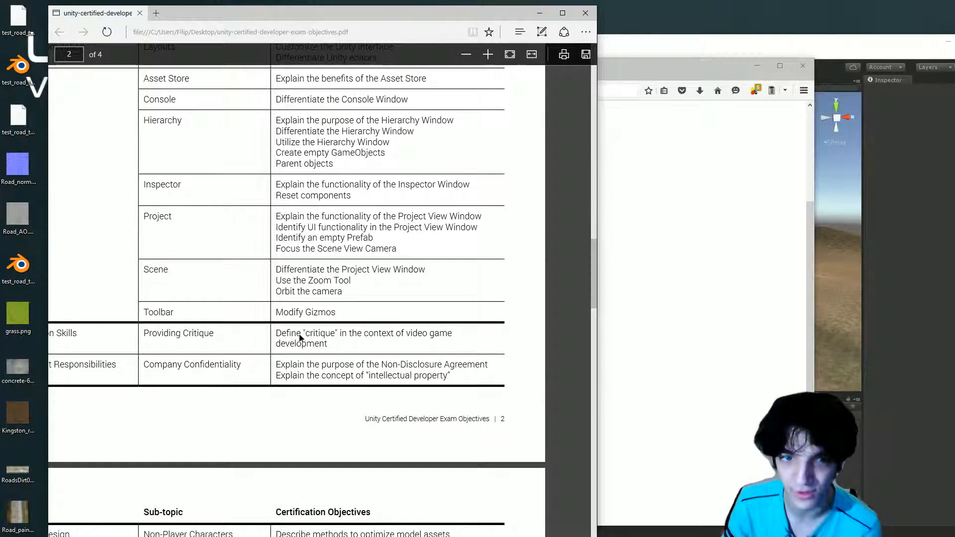
{"action": "triple_click", "coordinate": [330, 343]}
{"action": "left_click", "coordinate": [330, 343]}
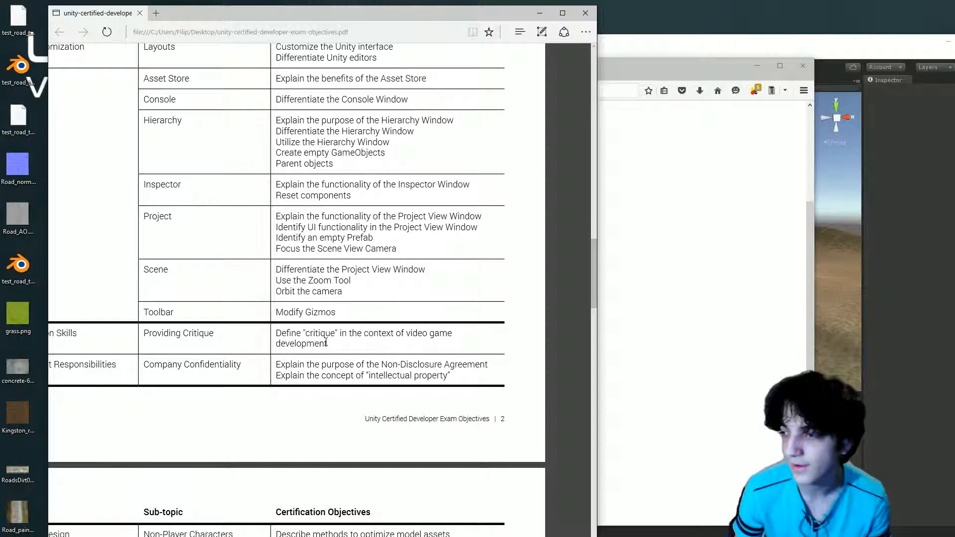
{"action": "scroll", "coordinate": [365, 318], "scroll_direction": "down", "scroll_amount": 5}
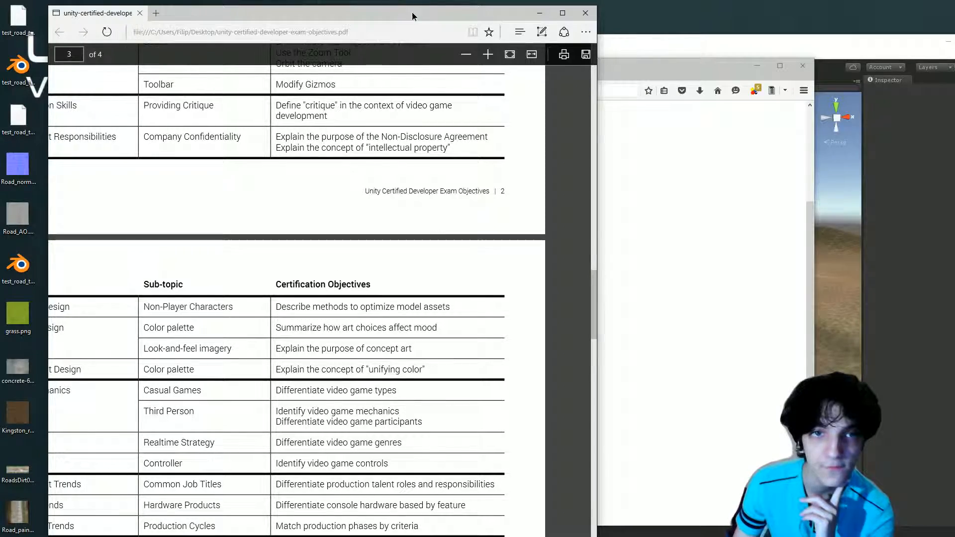
- Shift the PDF window slightly and examine the certification objectives across pages 3 and 4
{"action": "left_click_drag", "start_coordinate": [412, 12], "coordinate": [423, 13]}
{"action": "middle_click", "coordinate": [496, 379]}
{"action": "middle_click", "coordinate": [505, 365]}
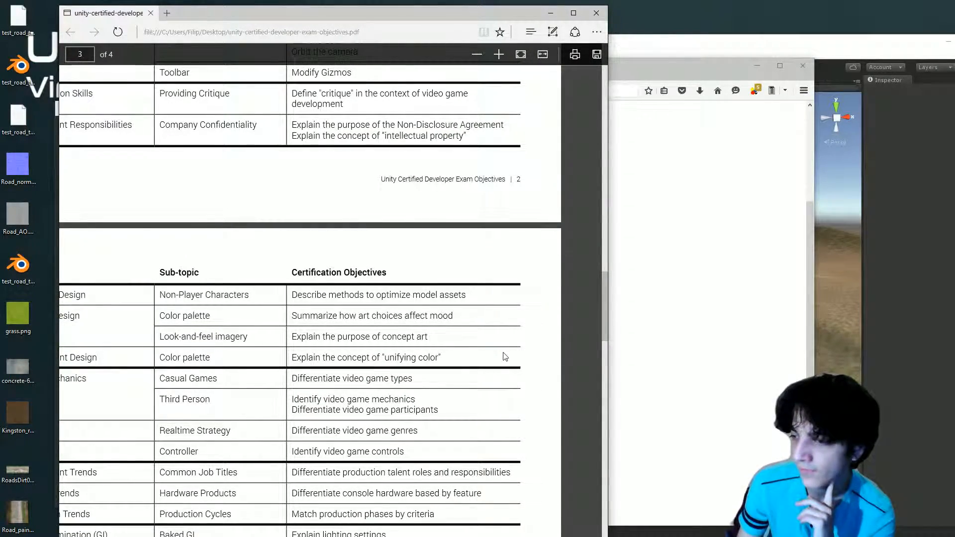
{"action": "middle_click", "coordinate": [476, 365]}
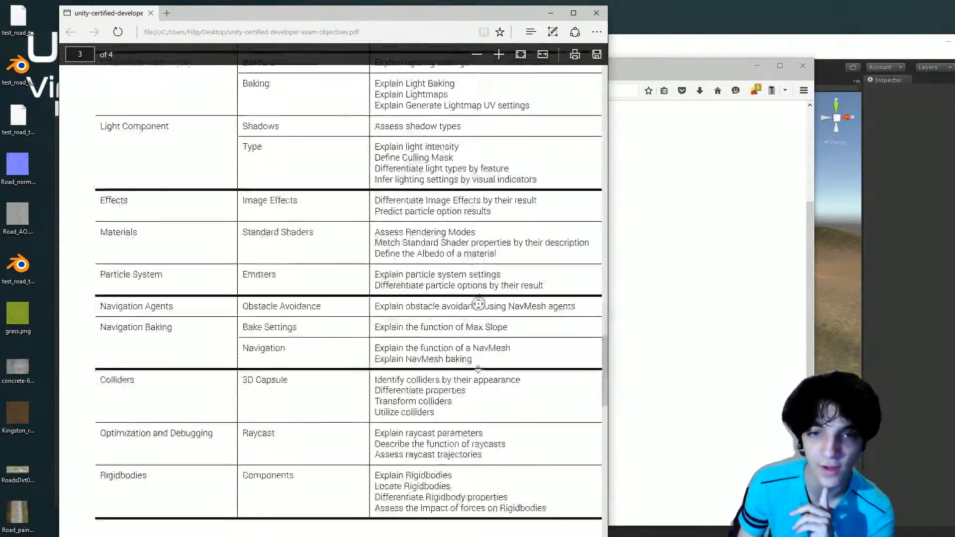
{"action": "middle_click", "coordinate": [482, 367]}
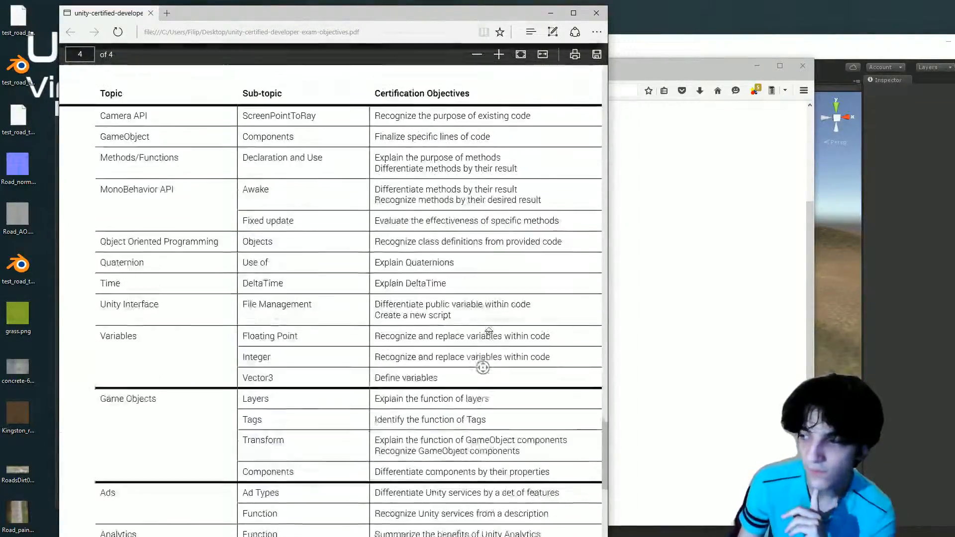
{"action": "middle_click", "coordinate": [487, 327]}
{"action": "middle_click", "coordinate": [483, 335]}
{"action": "middle_click", "coordinate": [483, 309]}
{"action": "middle_click", "coordinate": [481, 308]}
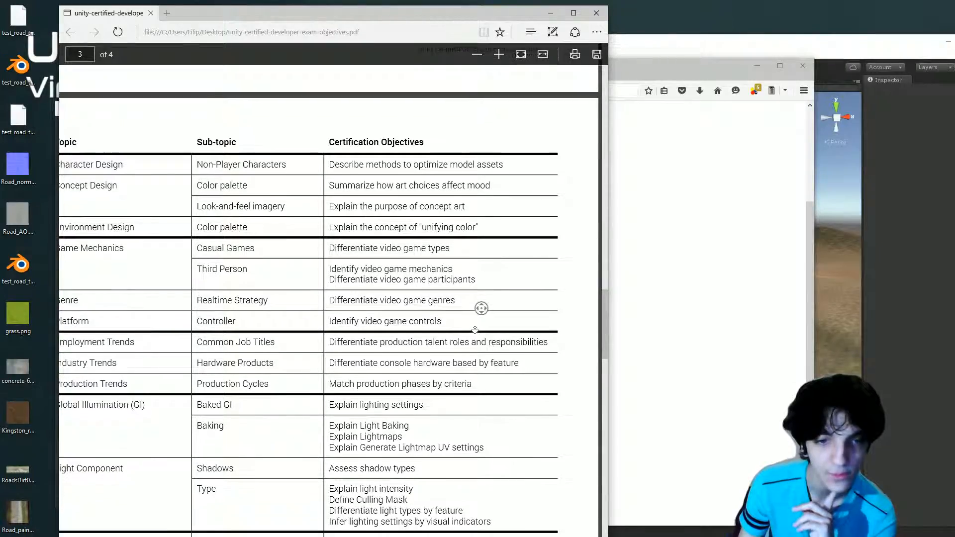
- Examine the page 3 objectives on lighting, materials, particle systems, navigation, colliders and rigidbodies
{"action": "middle_click", "coordinate": [489, 333]}
{"action": "middle_click", "coordinate": [485, 333]}
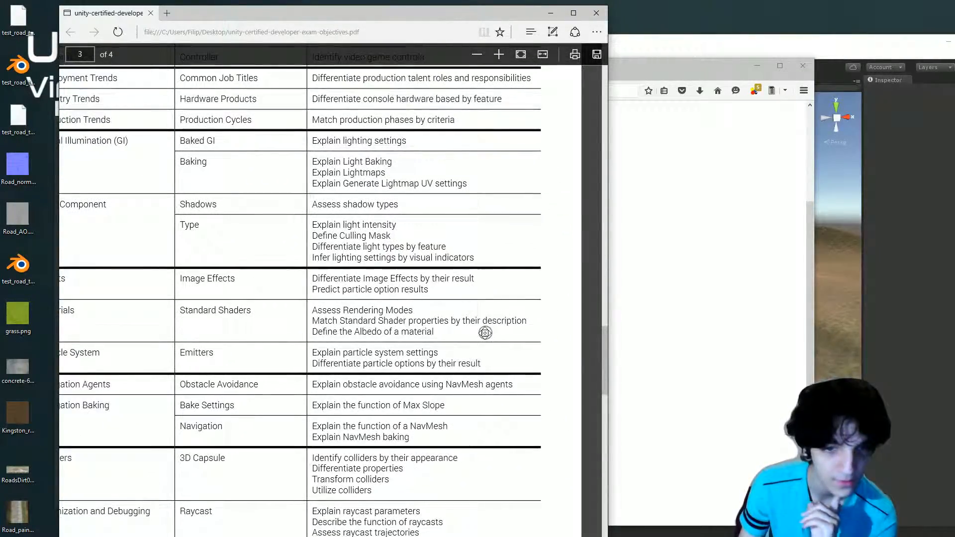
{"action": "middle_click", "coordinate": [470, 351]}
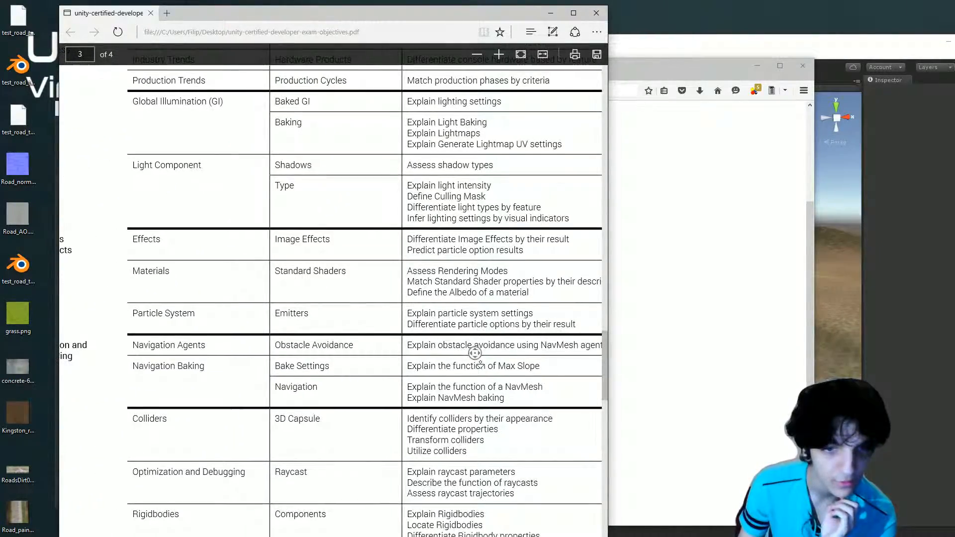
{"action": "middle_click", "coordinate": [475, 353]}
{"action": "middle_click", "coordinate": [492, 368]}
{"action": "left_click_drag", "start_coordinate": [481, 306], "coordinate": [436, 303]}
{"action": "left_click", "coordinate": [426, 305]}
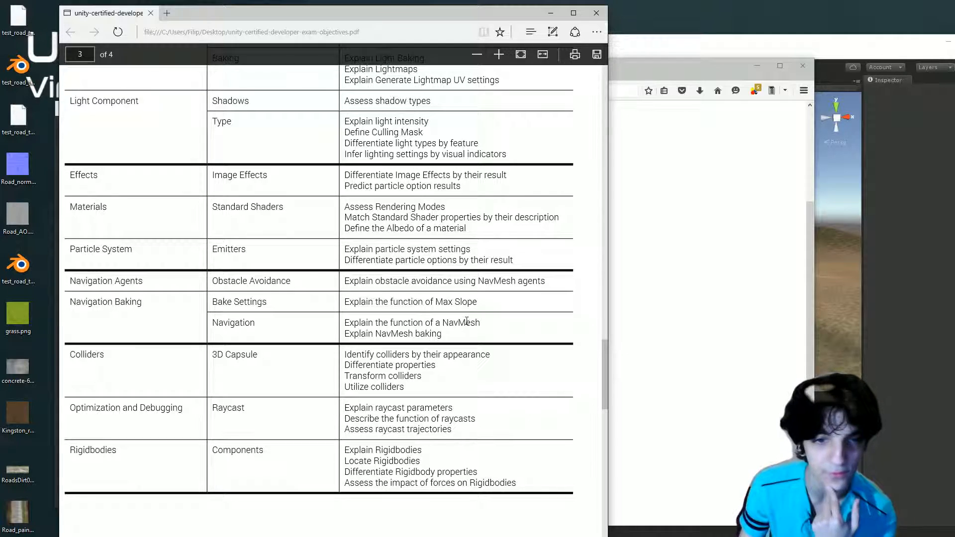
{"action": "middle_click", "coordinate": [476, 345]}
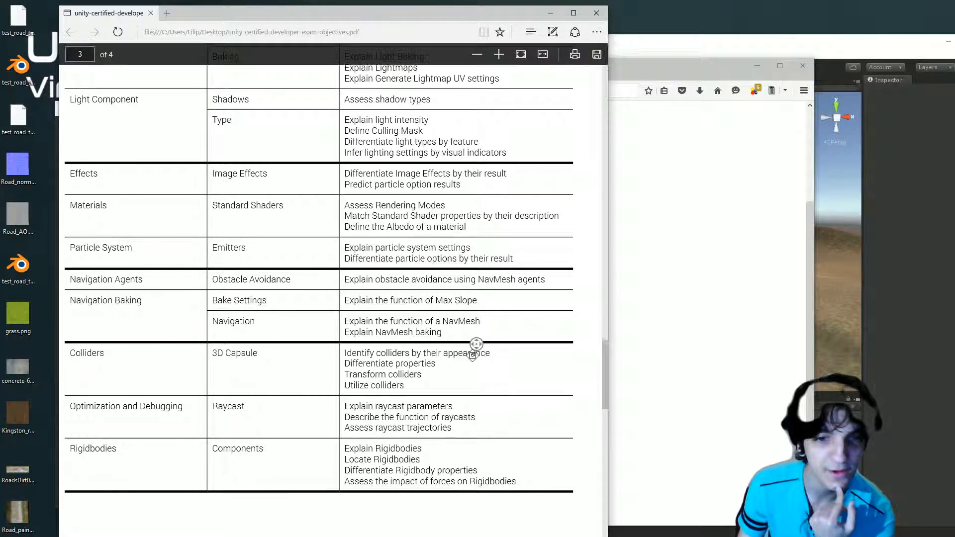
{"action": "middle_click", "coordinate": [471, 357]}
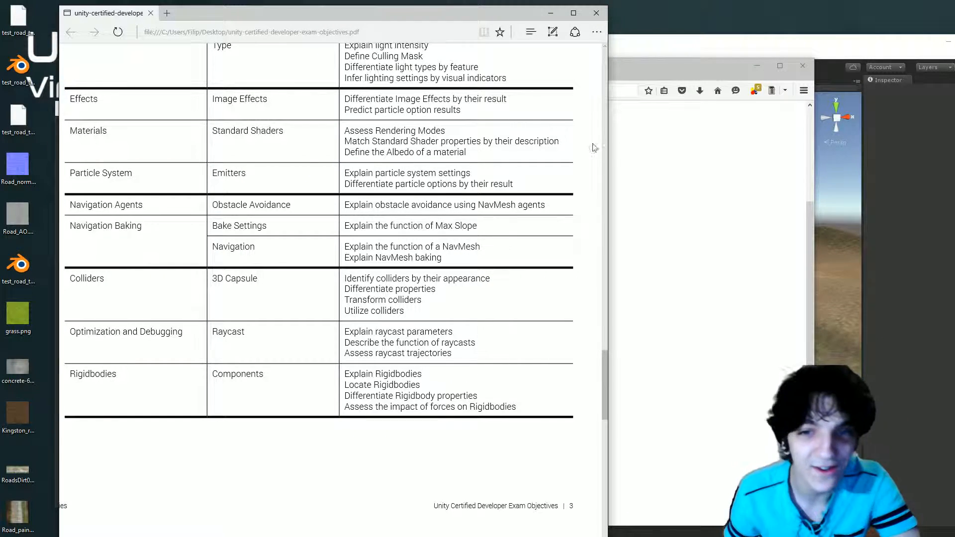
- Switch back to the Mixamo Auto-Rigger page and set the Skeleton LOD to No Fingers (25)
{"action": "left_click", "coordinate": [629, 158]}
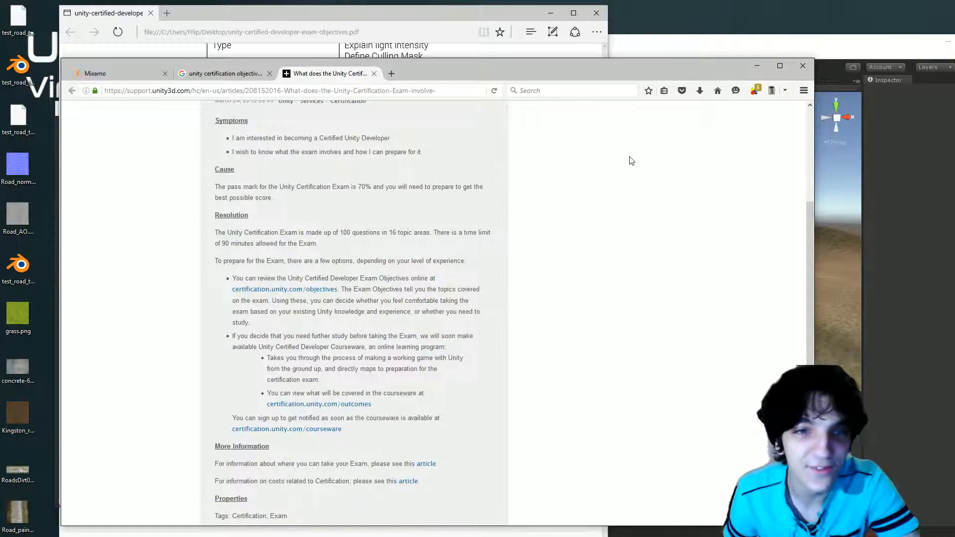
{"action": "left_click", "coordinate": [116, 74]}
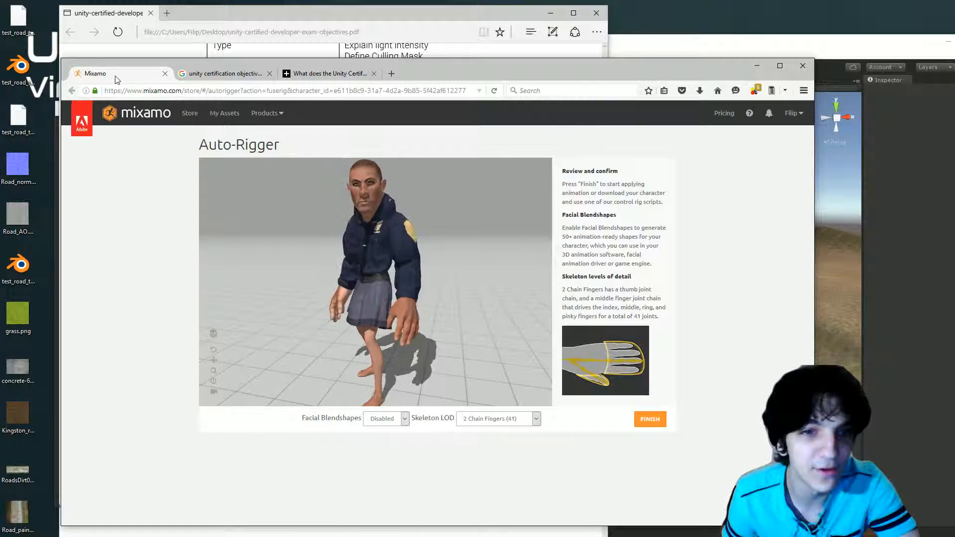
{"action": "left_click", "coordinate": [510, 420]}
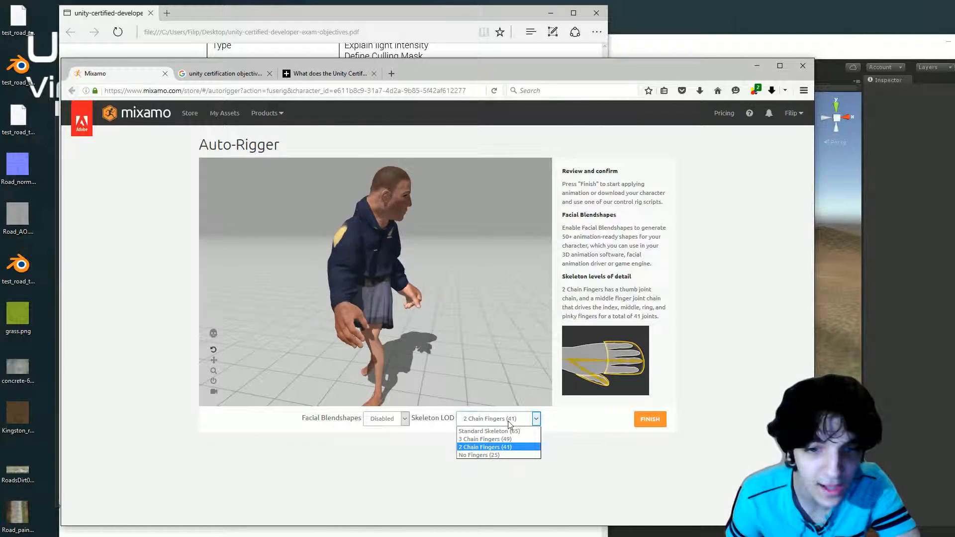
{"action": "left_click", "coordinate": [507, 453]}
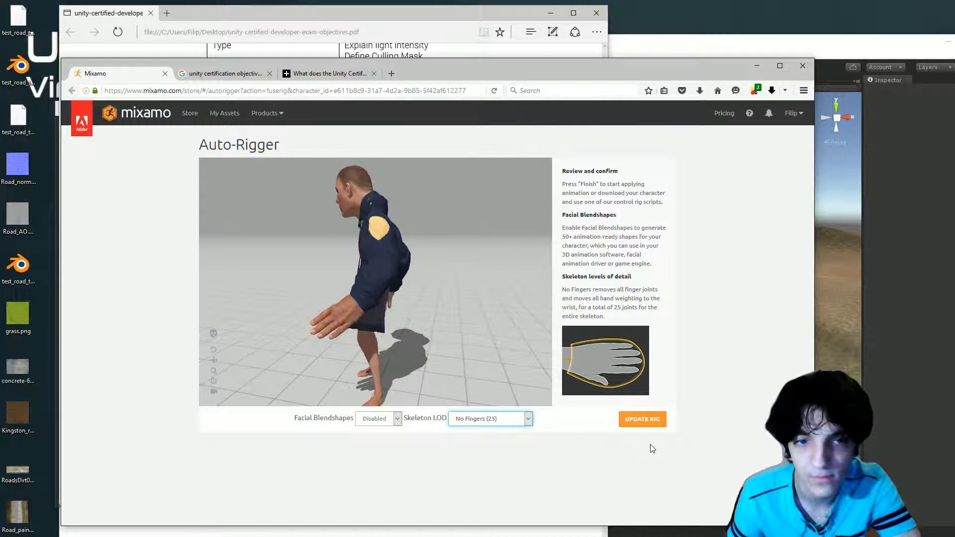
- Try the 2 Chain Fingers (41) and 3 Chain Fingers (49) skeleton options, returning the Skeleton LOD to No Fingers (25)
{"action": "left_click", "coordinate": [500, 419]}
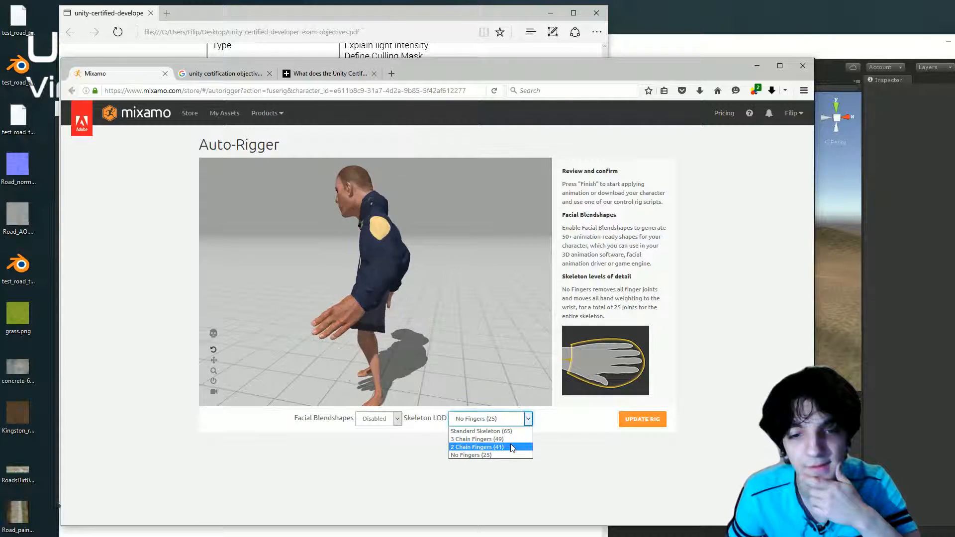
{"action": "left_click", "coordinate": [513, 447]}
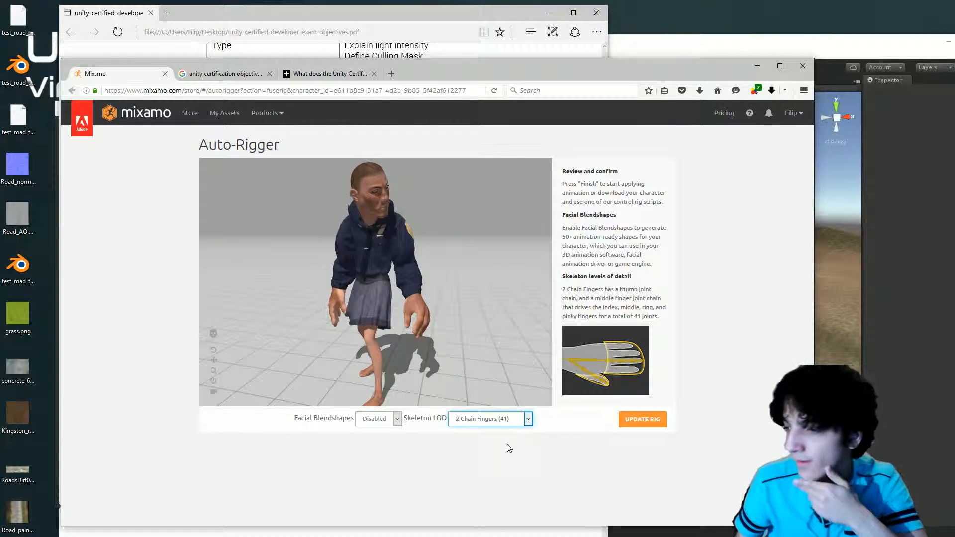
{"action": "left_click", "coordinate": [478, 420]}
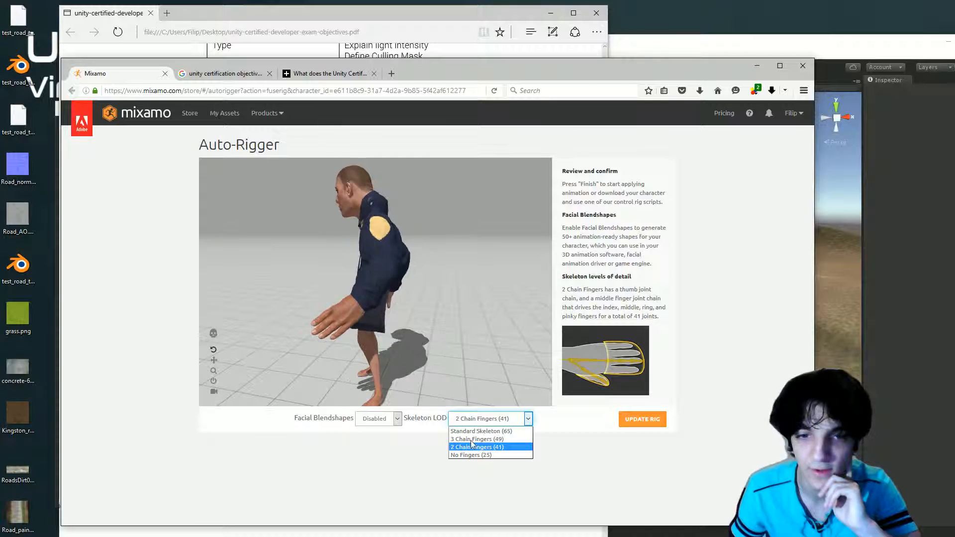
{"action": "left_click", "coordinate": [471, 440]}
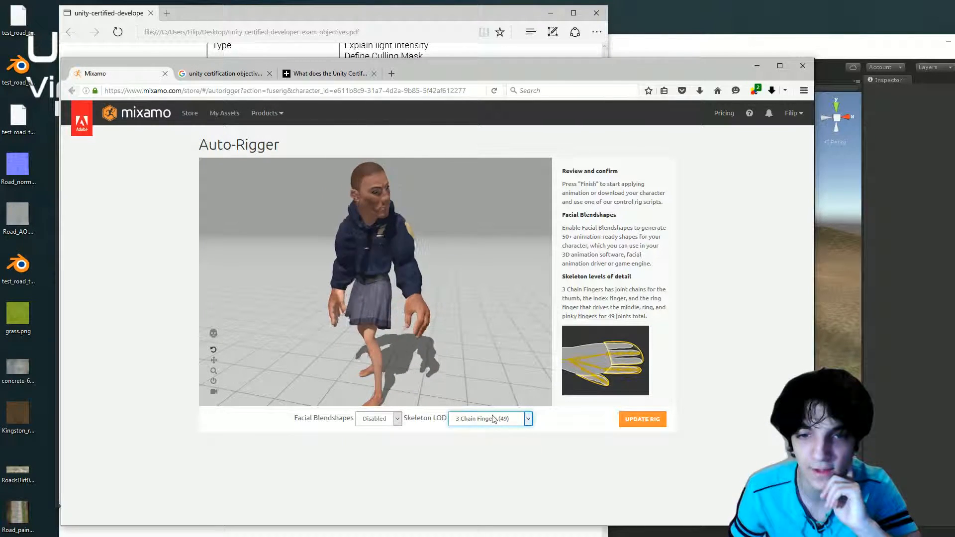
{"action": "left_click", "coordinate": [495, 420]}
{"action": "left_click", "coordinate": [484, 455]}
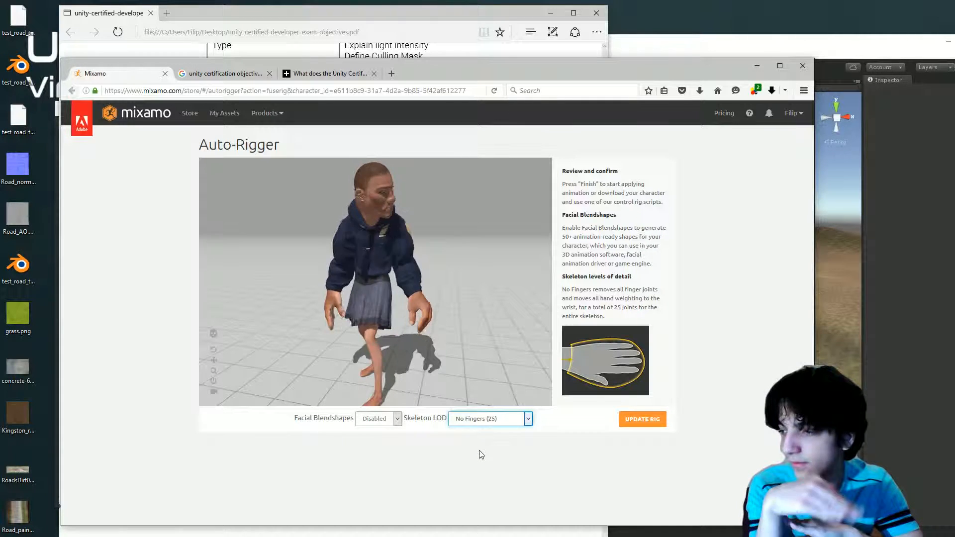
- Compare the descriptions and hand diagrams of the 2 Chain Fingers, 3 Chain Fingers and Standard Skeleton (65) options
{"action": "left_click", "coordinate": [482, 420]}
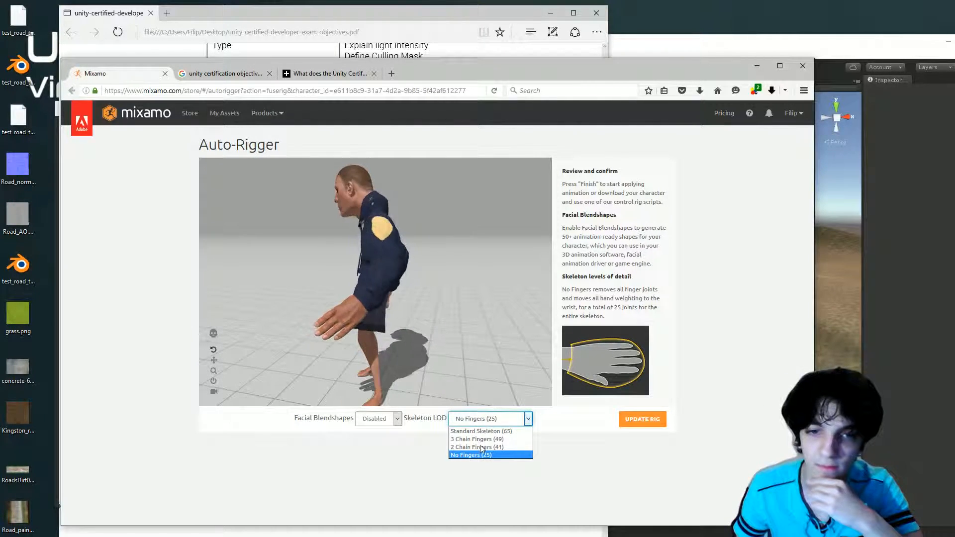
{"action": "left_click", "coordinate": [482, 446]}
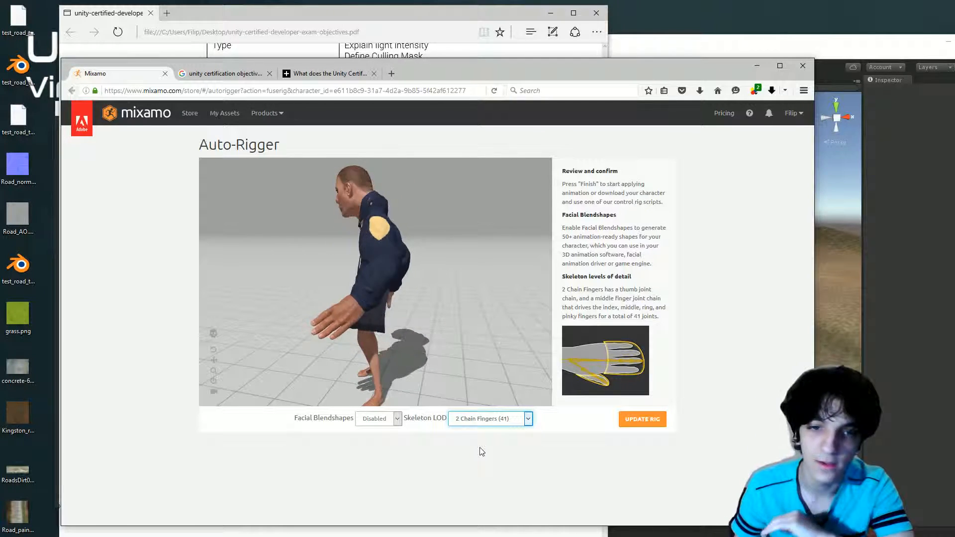
{"action": "left_click", "coordinate": [486, 419]}
{"action": "left_click", "coordinate": [487, 446]}
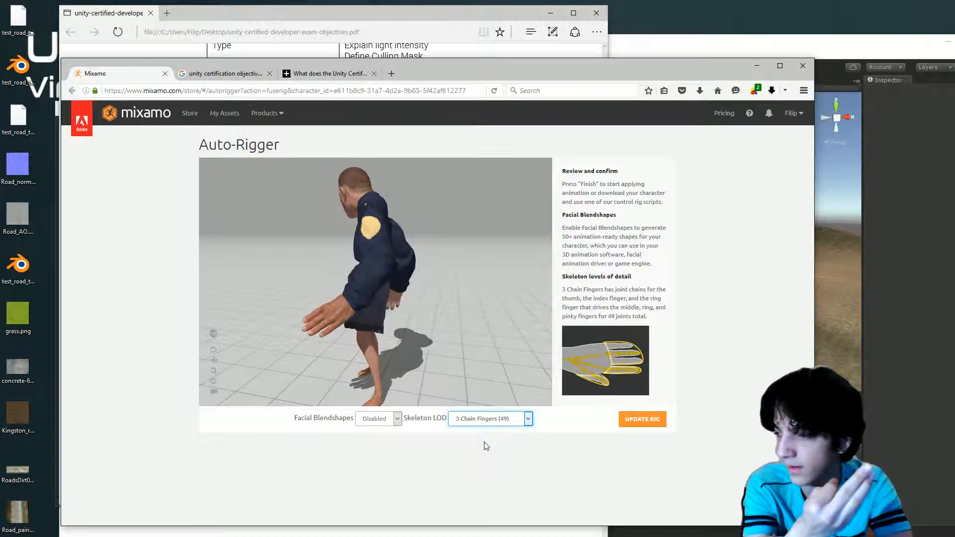
{"action": "left_click", "coordinate": [493, 424]}
{"action": "left_click", "coordinate": [492, 436]}
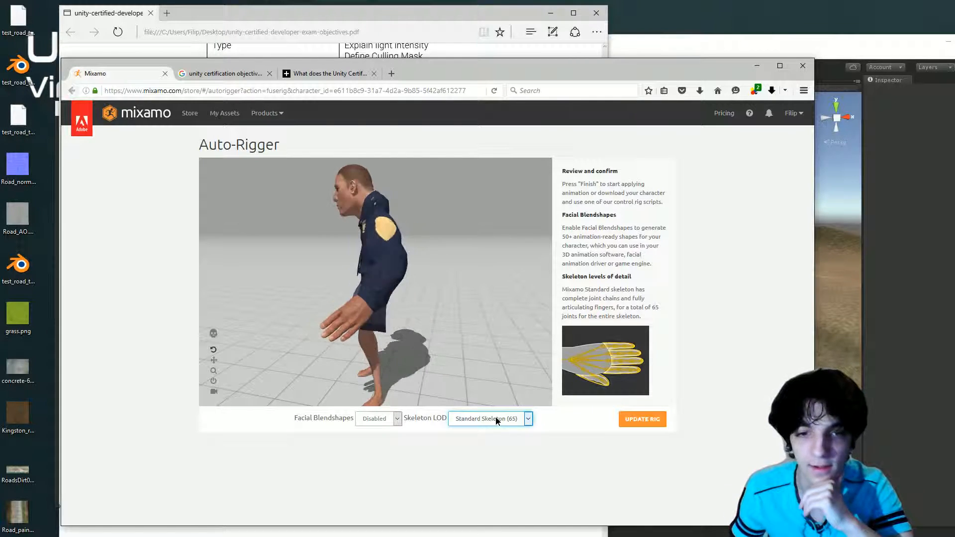
{"action": "left_click", "coordinate": [496, 419]}
{"action": "left_click", "coordinate": [497, 445]}
- Set the Skeleton LOD to No Fingers (25), update the character's rig and finish the auto-rigging
{"action": "left_click", "coordinate": [501, 424]}
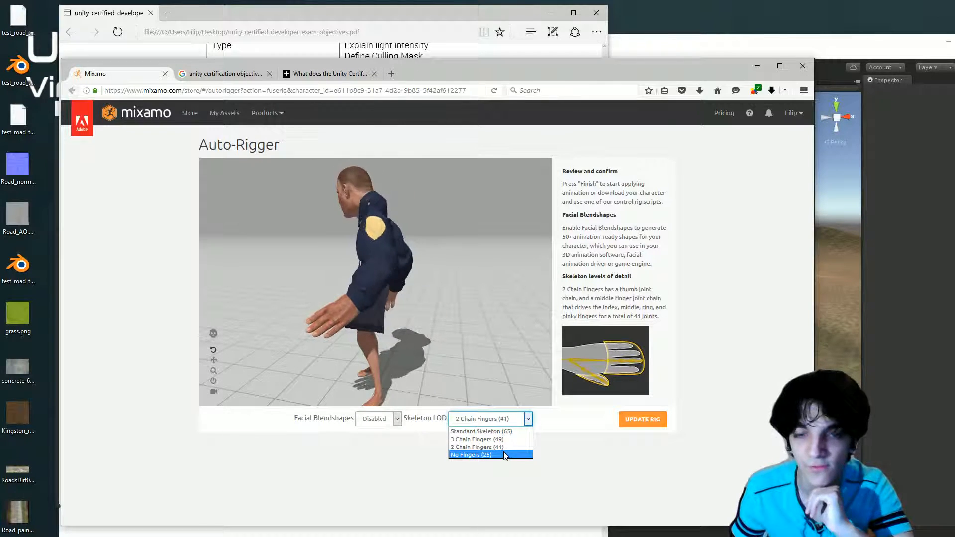
{"action": "left_click", "coordinate": [504, 455]}
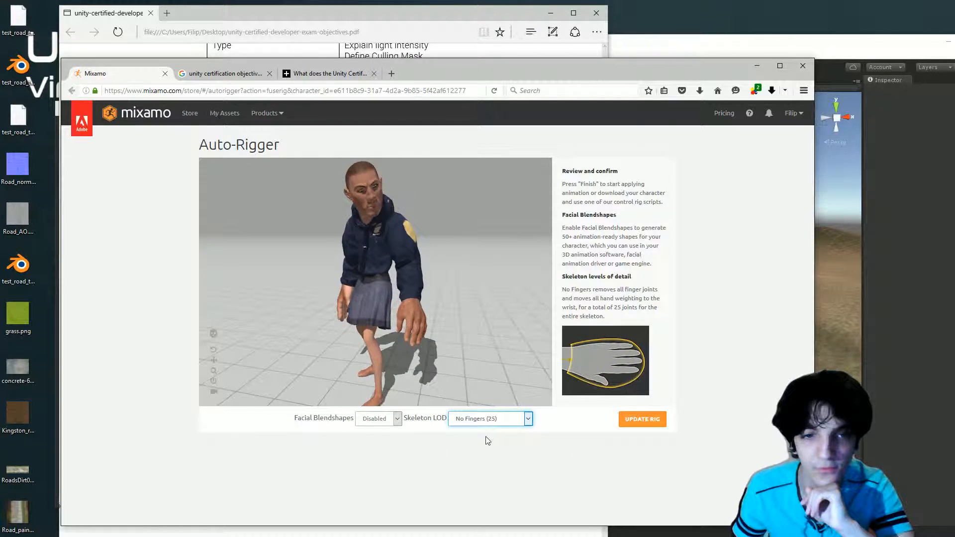
{"action": "left_click", "coordinate": [632, 423]}
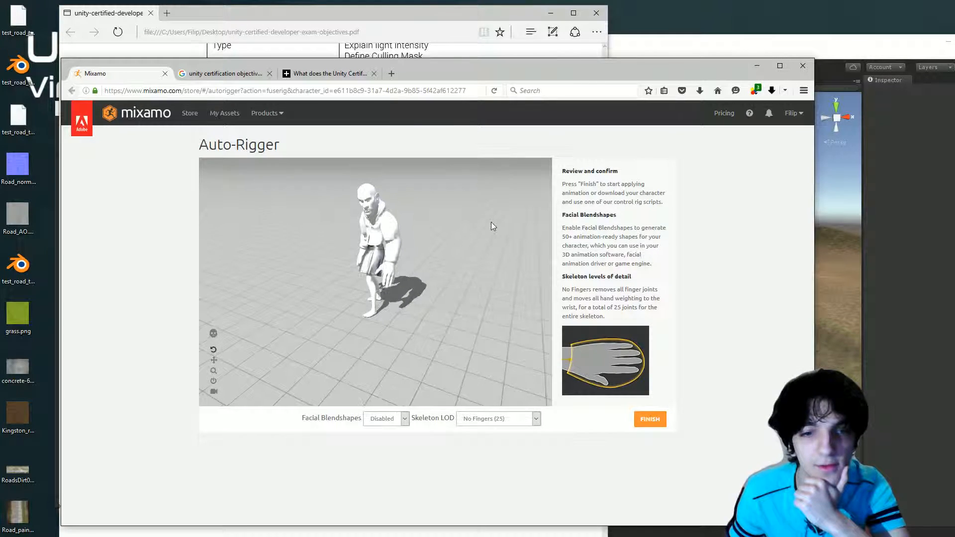
{"action": "left_click", "coordinate": [651, 420]}
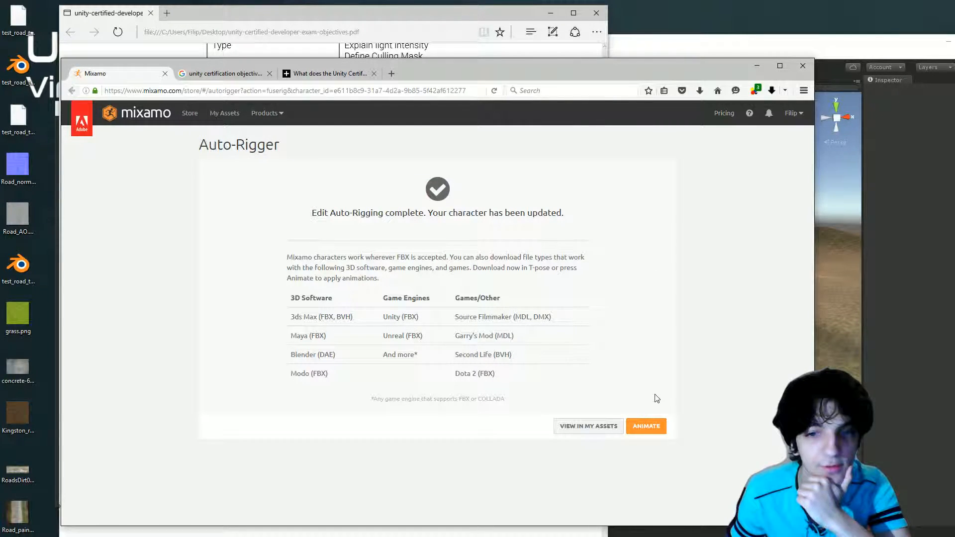
- Open the rigged character for animating and search the store for "idle"
{"action": "left_click", "coordinate": [652, 426]}
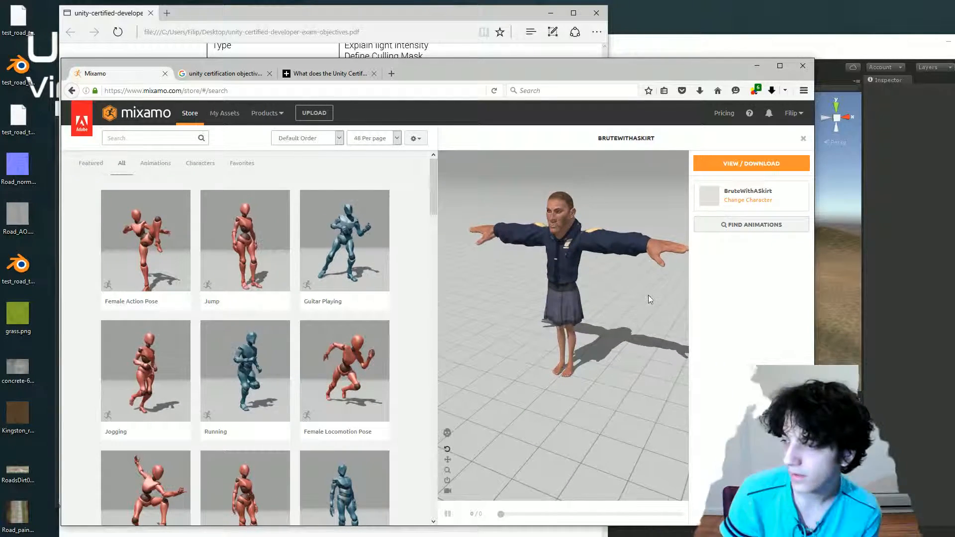
{"action": "left_click", "coordinate": [122, 138]}
{"action": "type", "text": "idle"}
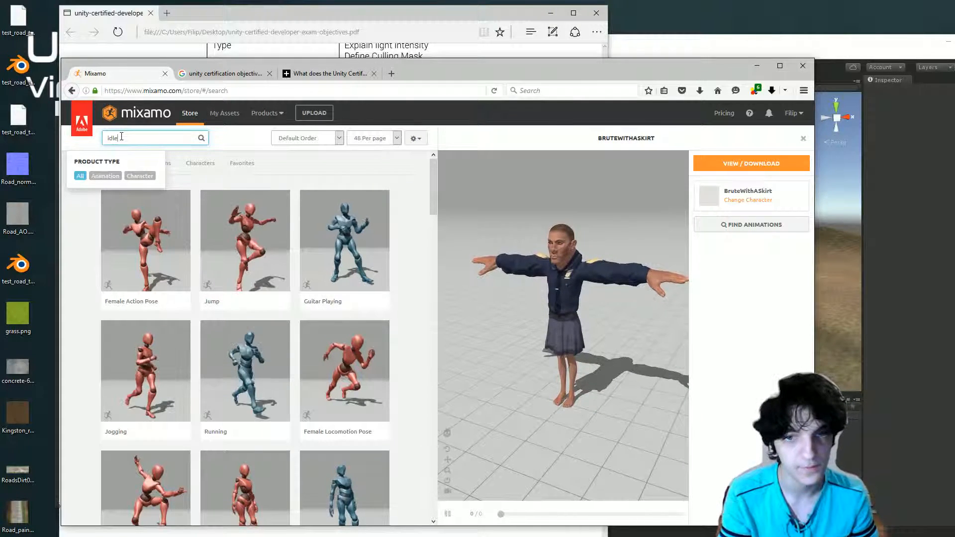
{"action": "key", "text": "Return"}
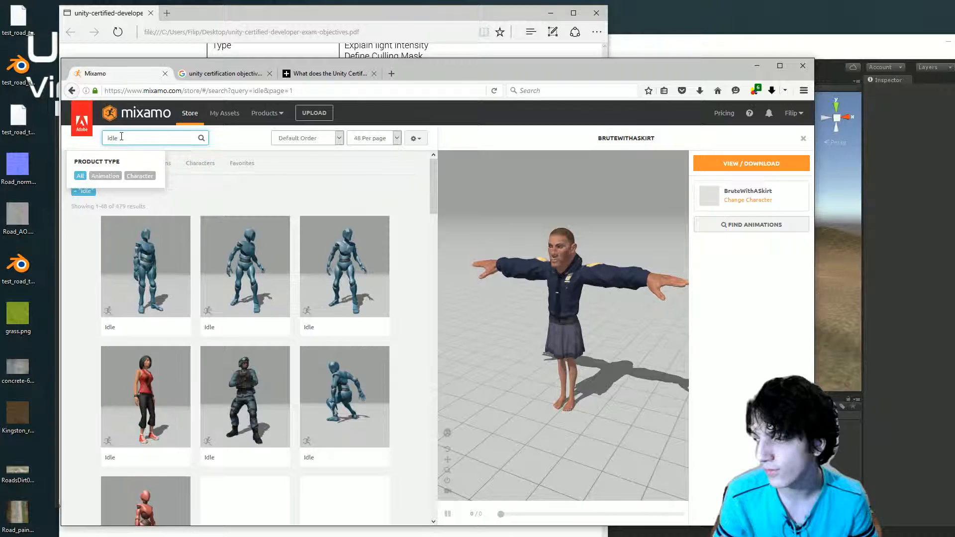
- Apply the hunched Idle animation to the character, check it from several angles and add it to a pack
{"action": "scroll", "coordinate": [293, 374], "scroll_direction": "down", "scroll_amount": 5}
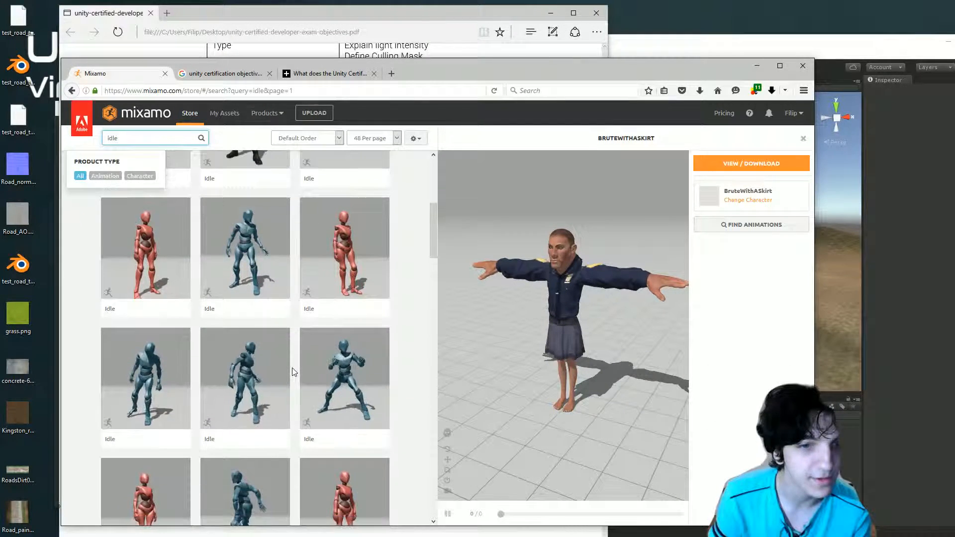
{"action": "scroll", "coordinate": [293, 372], "scroll_direction": "down", "scroll_amount": 2}
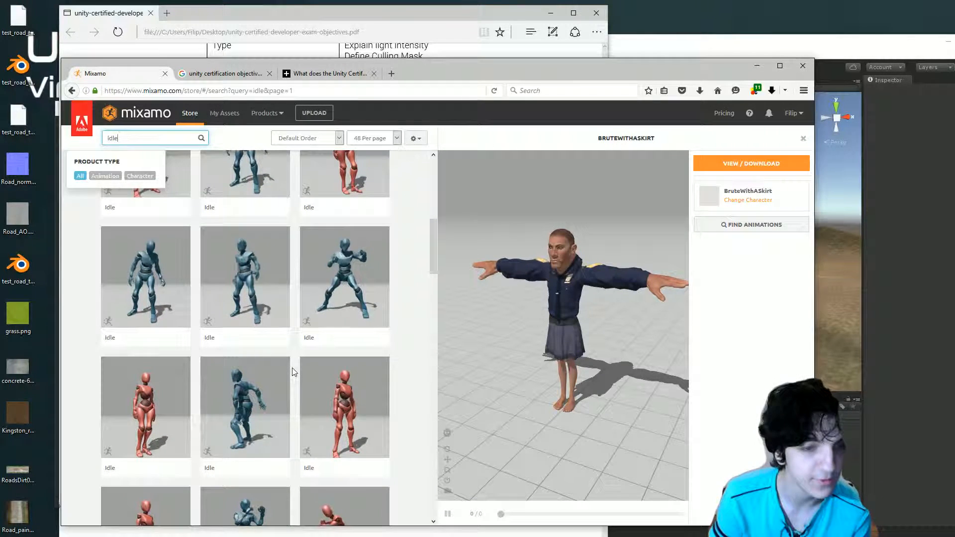
{"action": "left_click", "coordinate": [254, 371]}
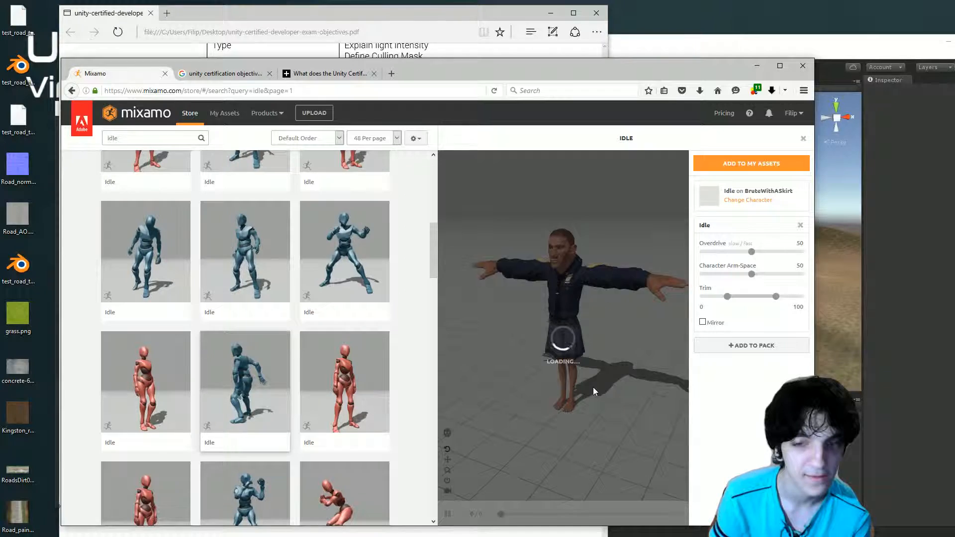
{"action": "left_click_drag", "start_coordinate": [626, 357], "coordinate": [527, 379]}
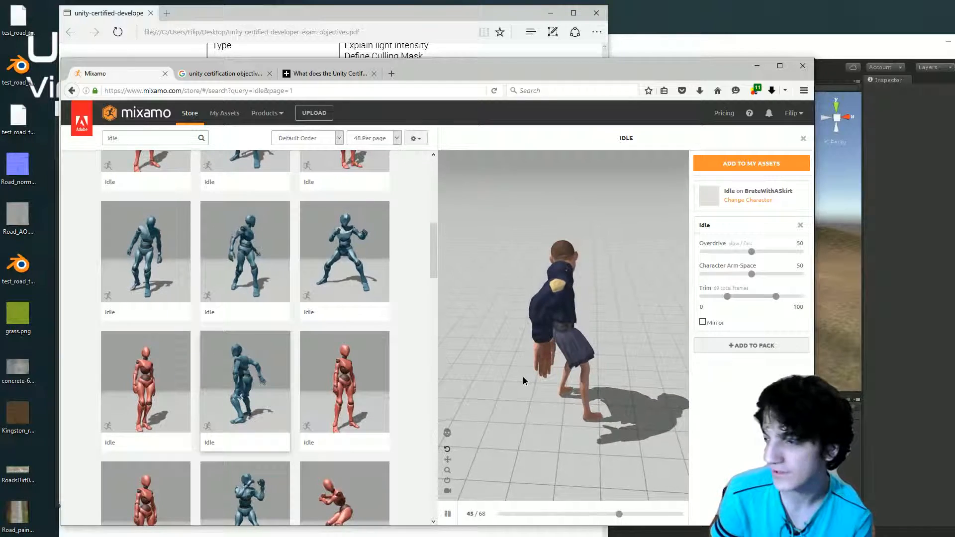
{"action": "left_click_drag", "start_coordinate": [524, 377], "coordinate": [586, 374]}
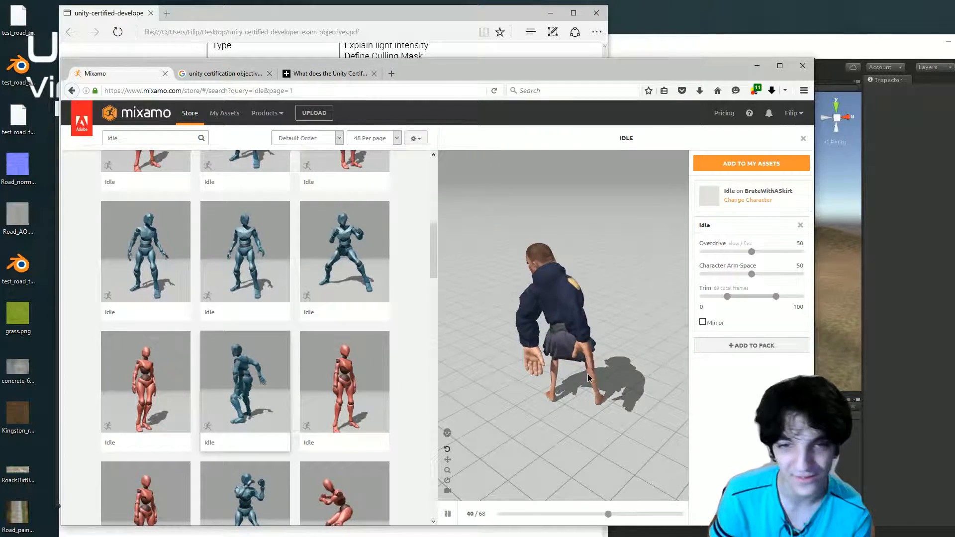
{"action": "left_click", "coordinate": [727, 353]}
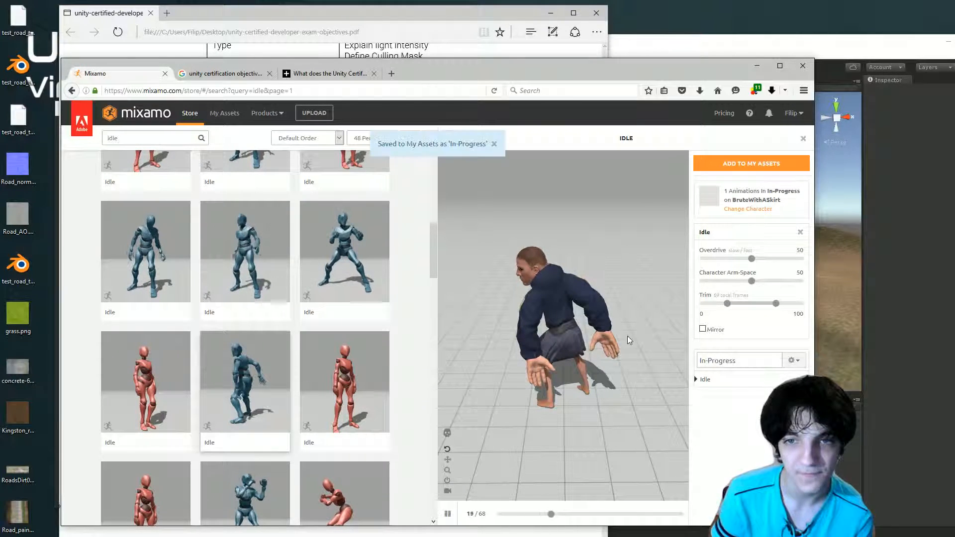
- Preview the crouching Cover Idle animation on the character from different angles
{"action": "scroll", "coordinate": [363, 359], "scroll_direction": "down", "scroll_amount": 1}
{"action": "scroll", "coordinate": [362, 359], "scroll_direction": "down", "scroll_amount": 5}
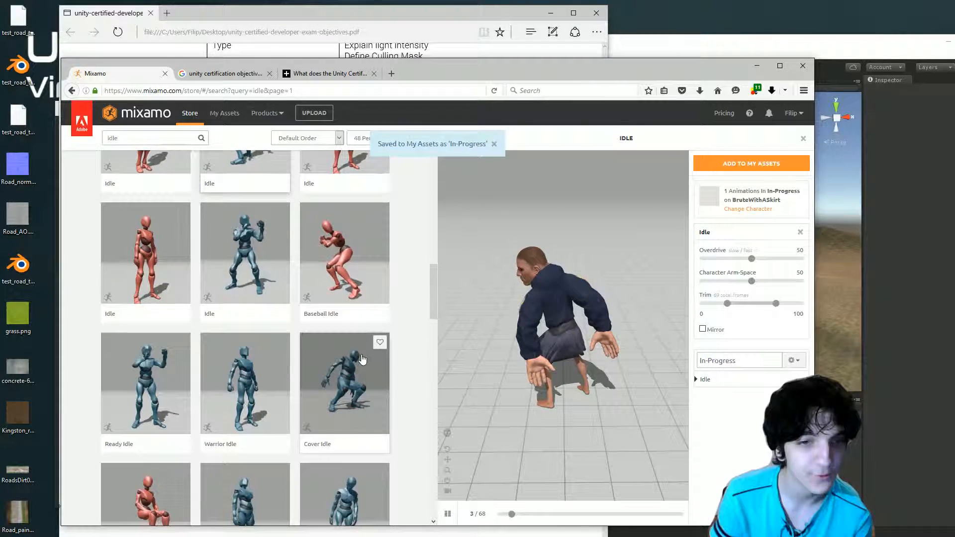
{"action": "scroll", "coordinate": [362, 359], "scroll_direction": "down", "scroll_amount": 2}
{"action": "left_click", "coordinate": [362, 358]}
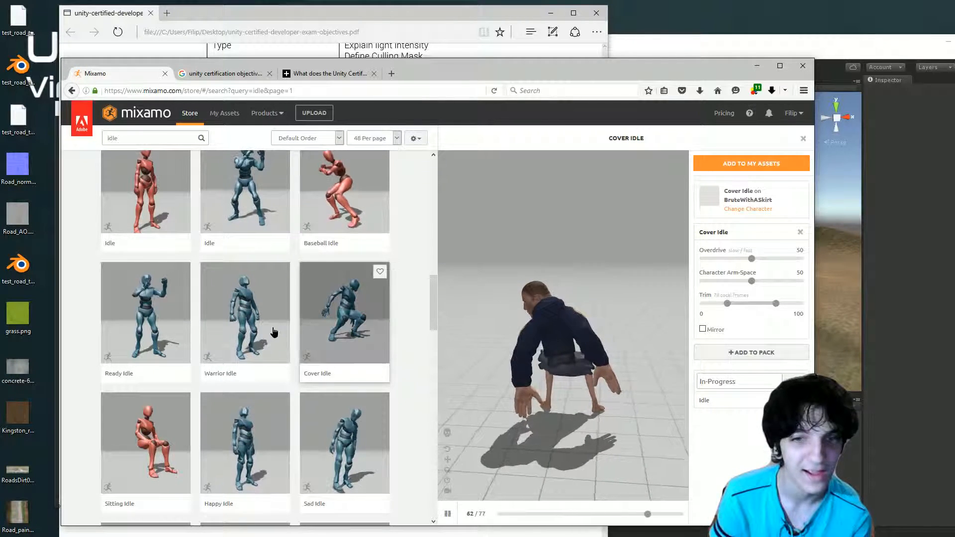
{"action": "left_click_drag", "start_coordinate": [482, 331], "coordinate": [518, 319]}
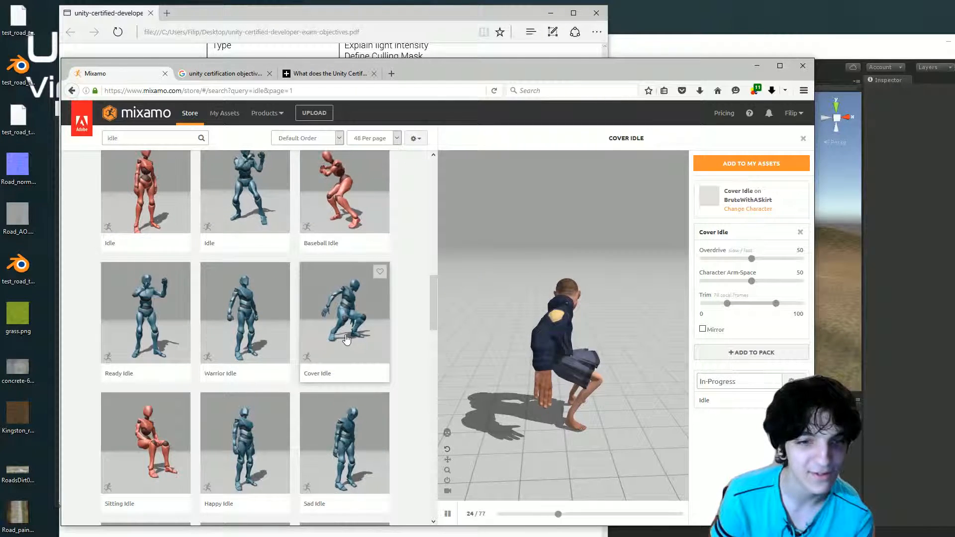
- Apply the reclining Sitting Idle animation to the character and add it to the In-Progress pack
{"action": "scroll", "coordinate": [346, 339], "scroll_direction": "down", "scroll_amount": 4}
{"action": "scroll", "coordinate": [347, 339], "scroll_direction": "down", "scroll_amount": 2}
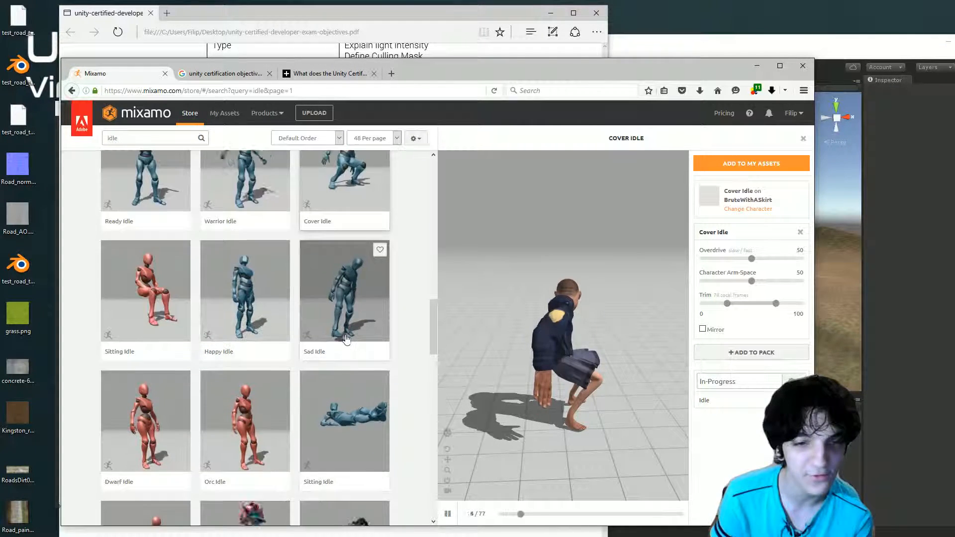
{"action": "left_click", "coordinate": [364, 419]}
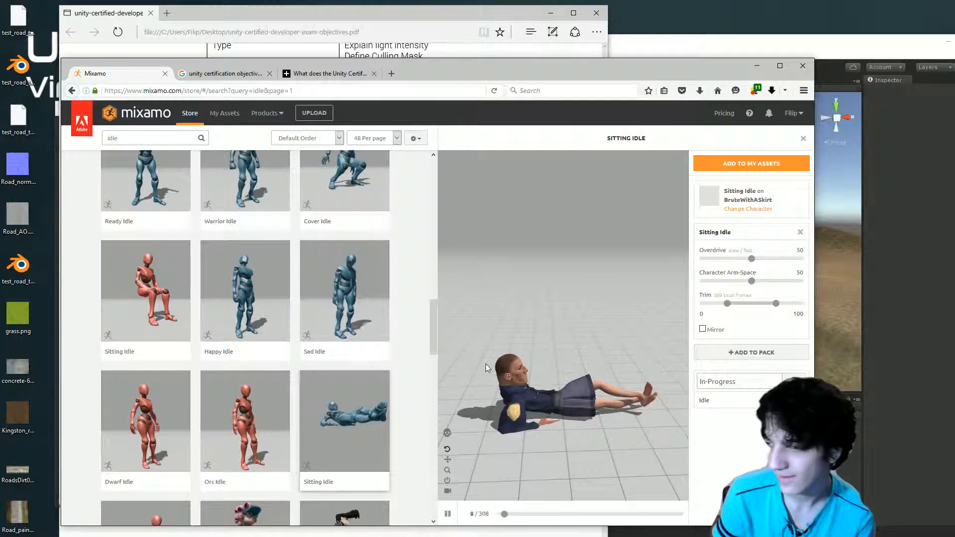
{"action": "mouse_move", "coordinate": [524, 367]}
{"action": "left_mouse_down"}
{"action": "mouse_move", "coordinate": [503, 366]}
{"action": "mouse_move", "coordinate": [572, 386]}
{"action": "mouse_move", "coordinate": [612, 366]}
{"action": "mouse_move", "coordinate": [593, 358]}
{"action": "mouse_move", "coordinate": [517, 367]}
{"action": "left_mouse_up"}
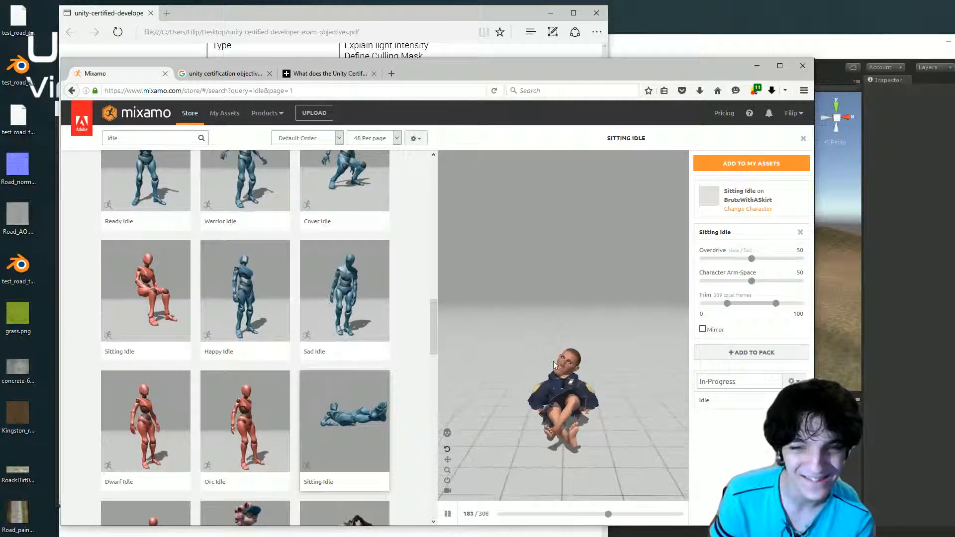
{"action": "left_click", "coordinate": [730, 353]}
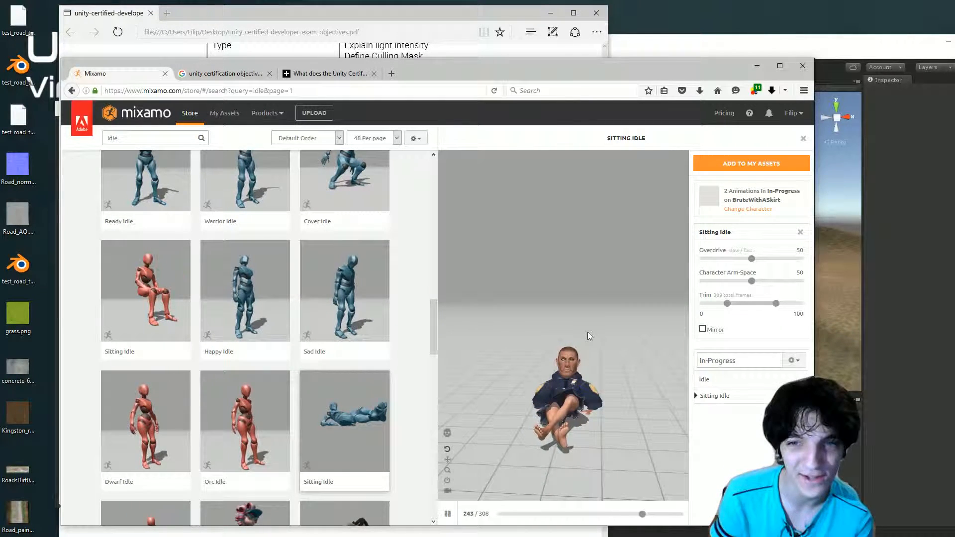
{"action": "left_click_drag", "start_coordinate": [556, 340], "coordinate": [661, 343]}
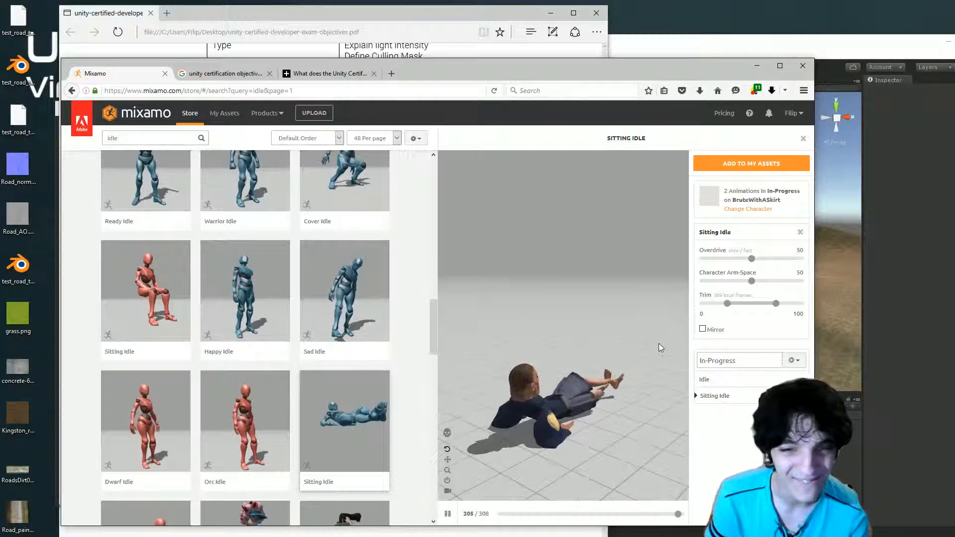
- Return to the start of the idle results and search the store for "running" instead
{"action": "scroll", "coordinate": [348, 388], "scroll_direction": "down", "scroll_amount": 3}
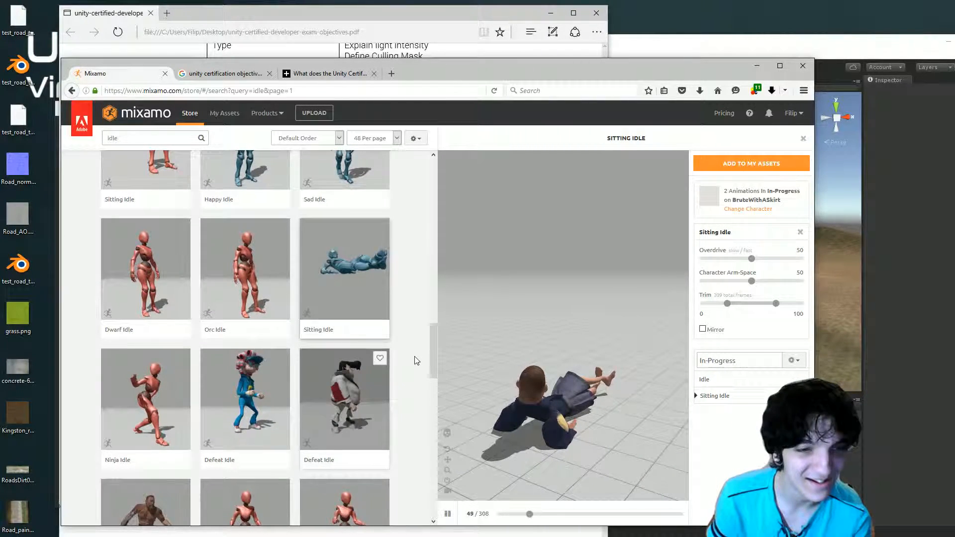
{"action": "left_click_drag", "start_coordinate": [432, 346], "coordinate": [433, 165]}
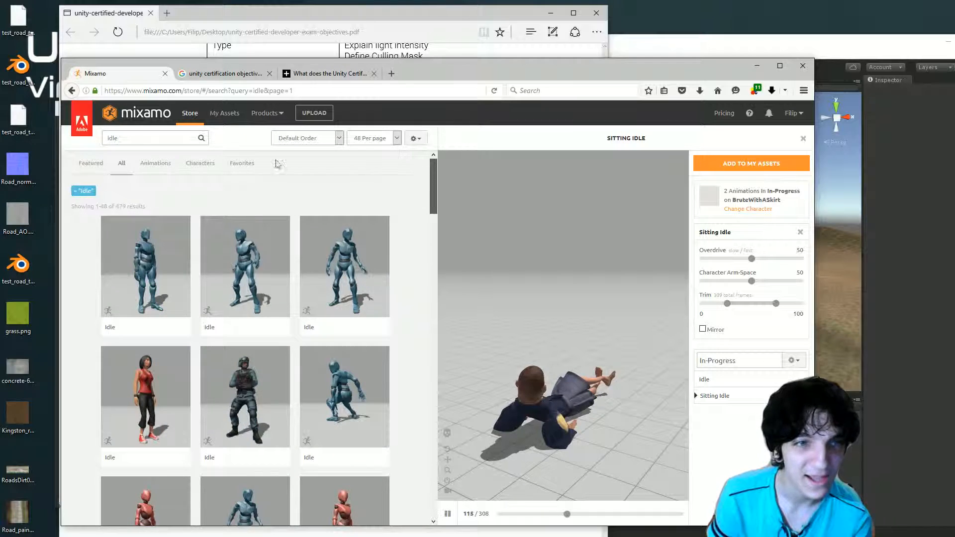
{"action": "left_click", "coordinate": [112, 138]}
{"action": "type", "text": "running"}
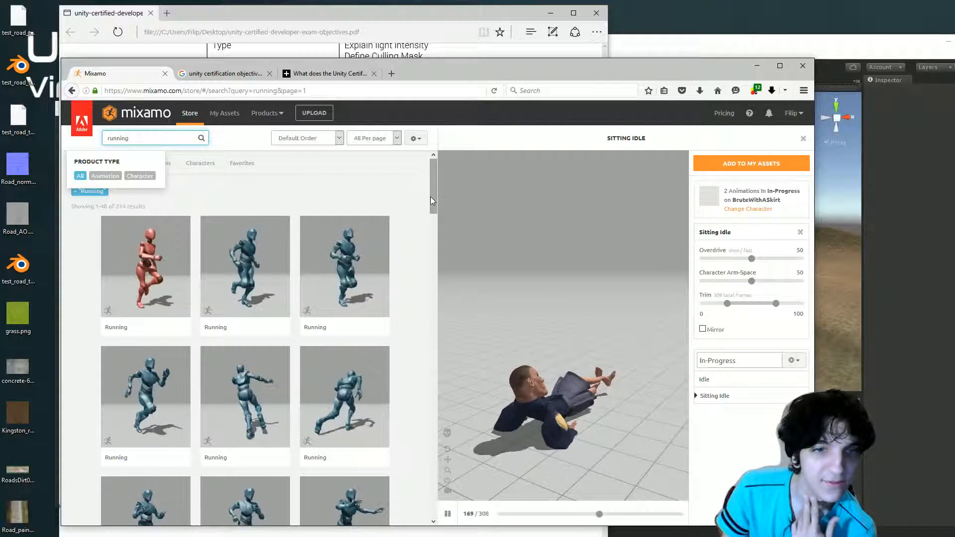
- Preview the third Running animation in the first row on the character in place, viewing it from another angle
{"action": "left_click", "coordinate": [351, 255]}
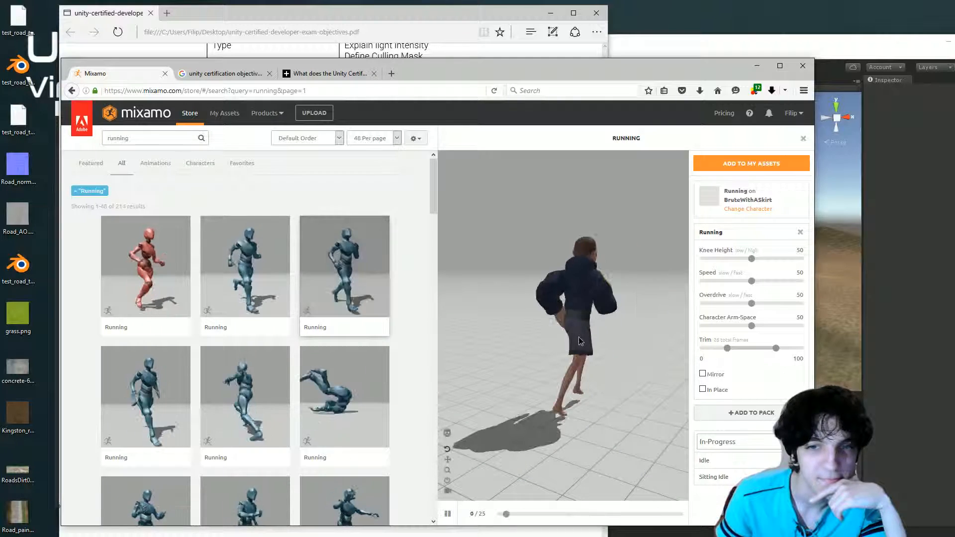
{"action": "left_click", "coordinate": [702, 389]}
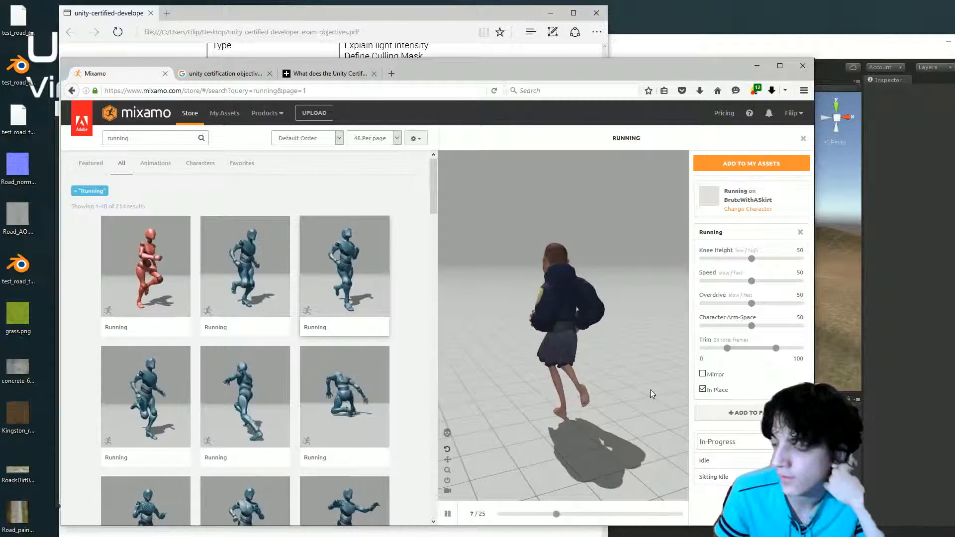
{"action": "left_click_drag", "start_coordinate": [650, 389], "coordinate": [553, 354]}
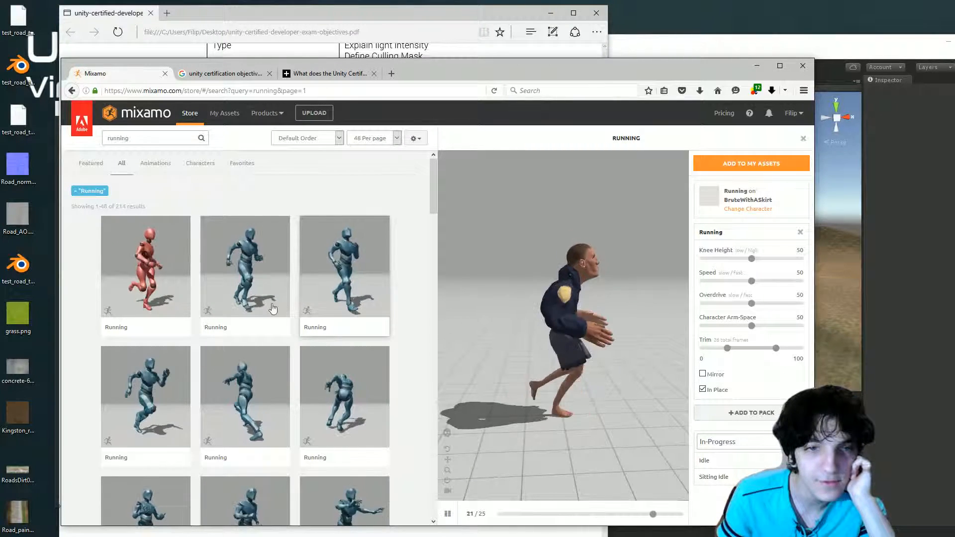
- Preview the second Running animation and the first one in the second row on the character, both in place
{"action": "left_click", "coordinate": [252, 288]}
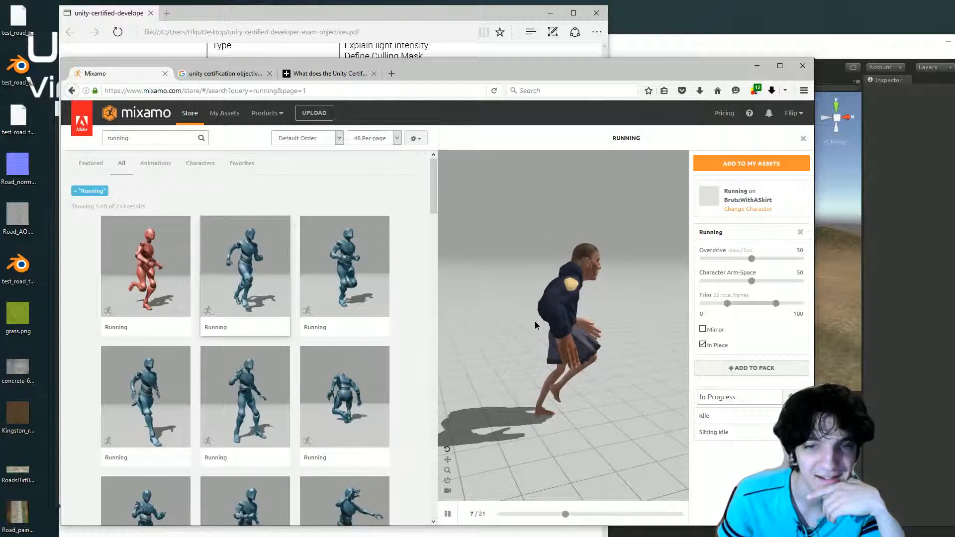
{"action": "scroll", "coordinate": [335, 380], "scroll_direction": "down", "scroll_amount": 2}
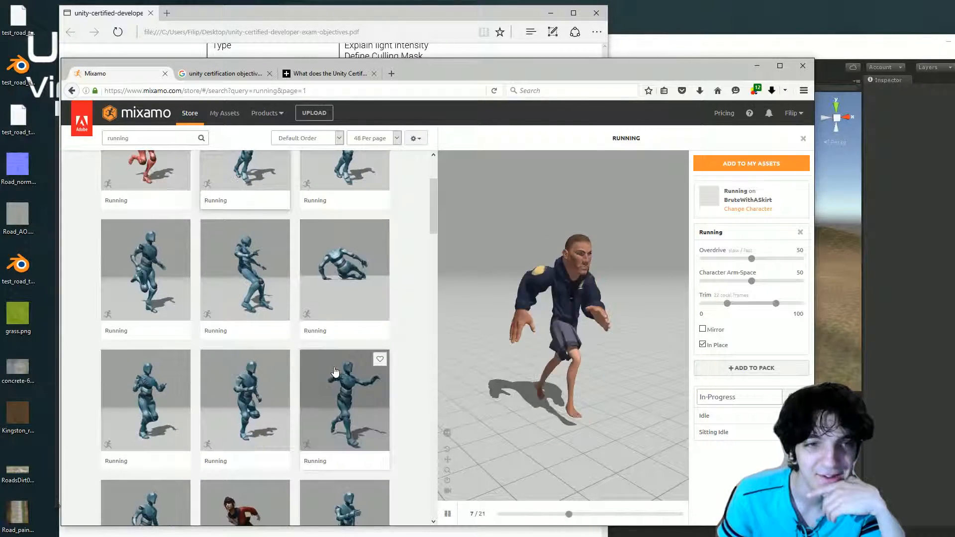
{"action": "left_click", "coordinate": [133, 282]}
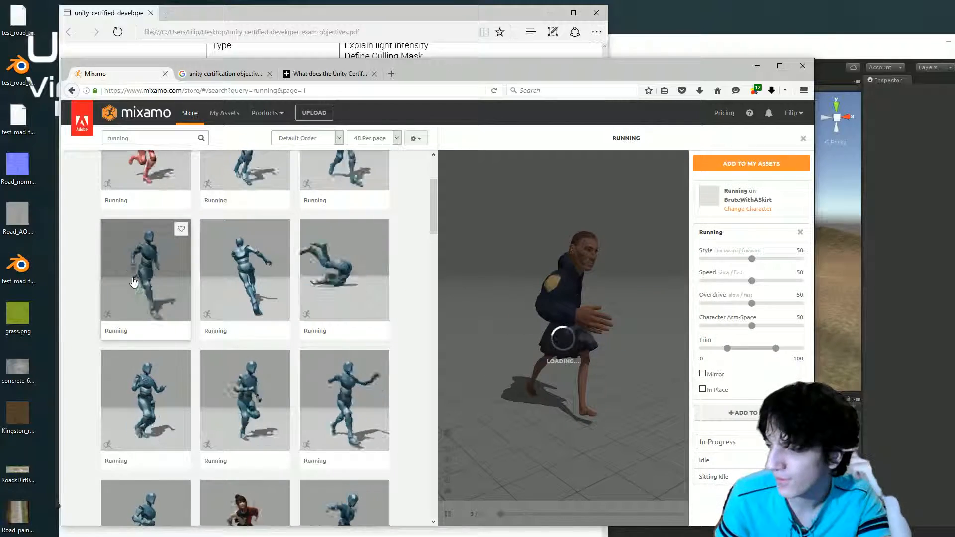
{"action": "left_click", "coordinate": [703, 390]}
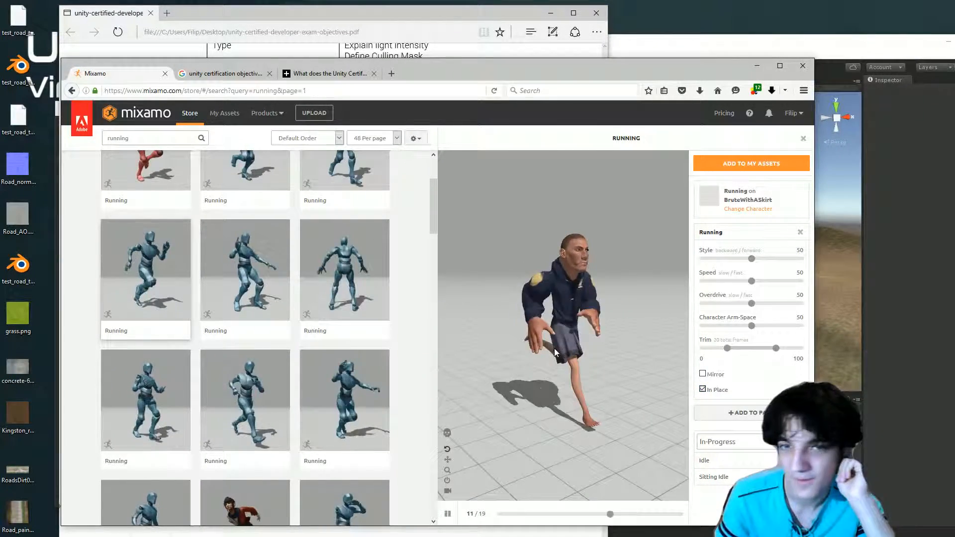
{"action": "left_click_drag", "start_coordinate": [569, 345], "coordinate": [664, 352]}
- Find Fast Run further down the running results, apply it in place to the character and add it to the In-Progress pack
{"action": "scroll", "coordinate": [324, 368], "scroll_direction": "down", "scroll_amount": 3}
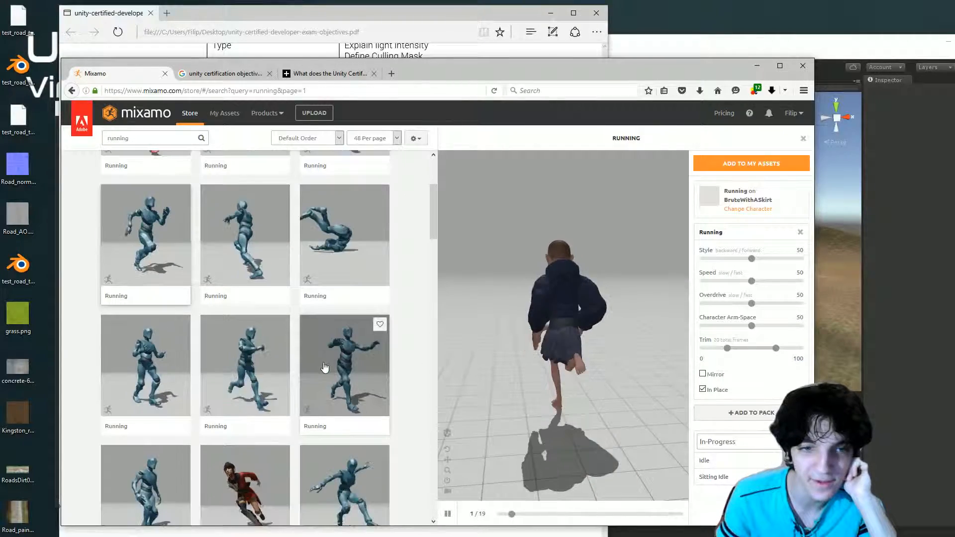
{"action": "scroll", "coordinate": [325, 366], "scroll_direction": "down", "scroll_amount": 5}
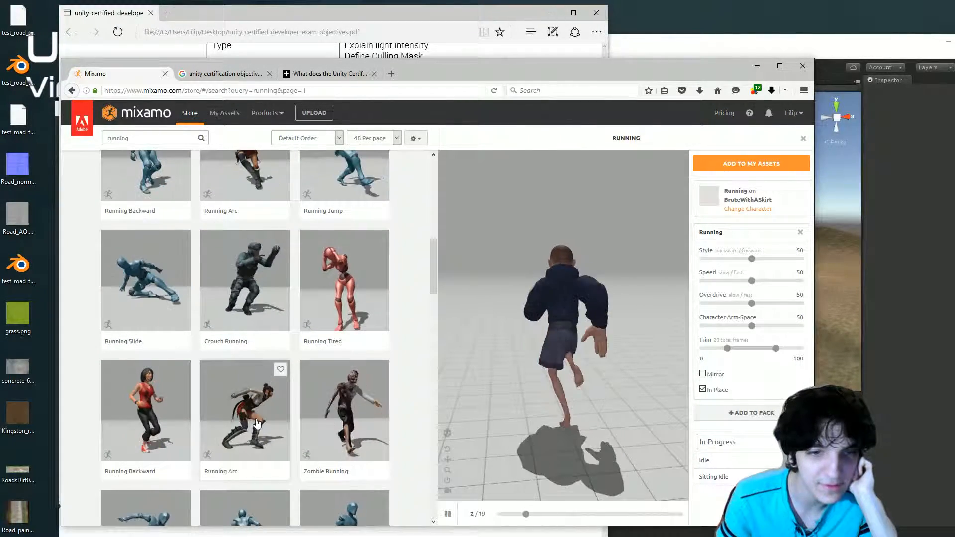
{"action": "scroll", "coordinate": [334, 405], "scroll_direction": "down", "scroll_amount": 3}
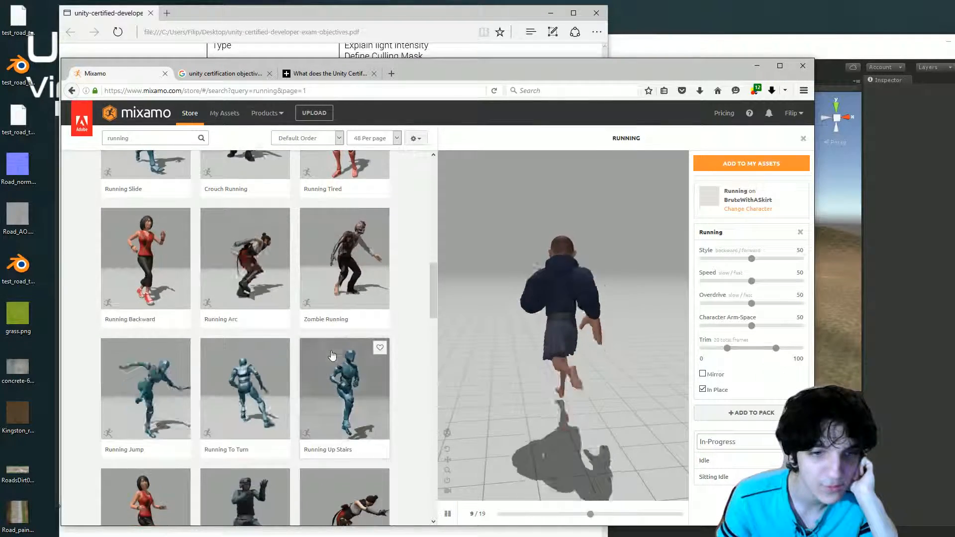
{"action": "scroll", "coordinate": [343, 393], "scroll_direction": "down", "scroll_amount": 2}
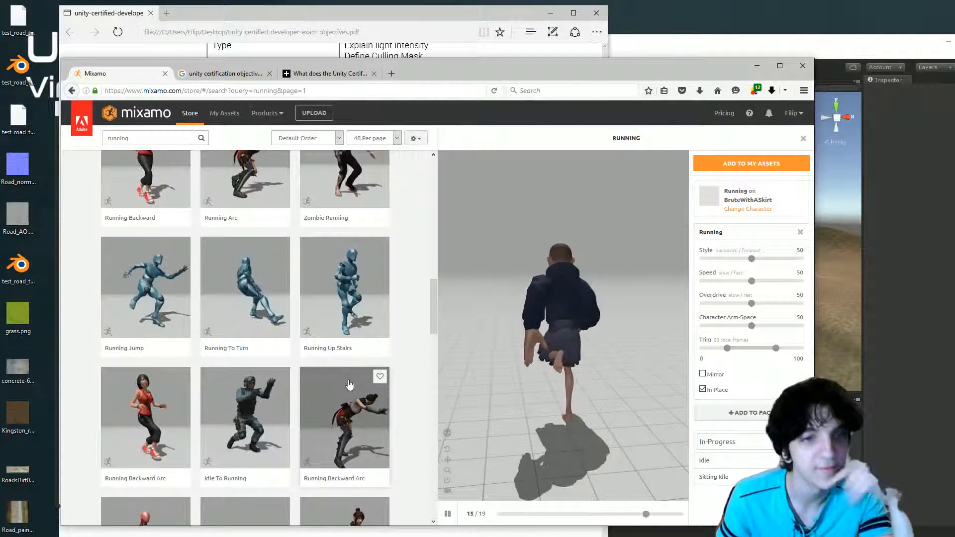
{"action": "scroll", "coordinate": [350, 383], "scroll_direction": "down", "scroll_amount": 5}
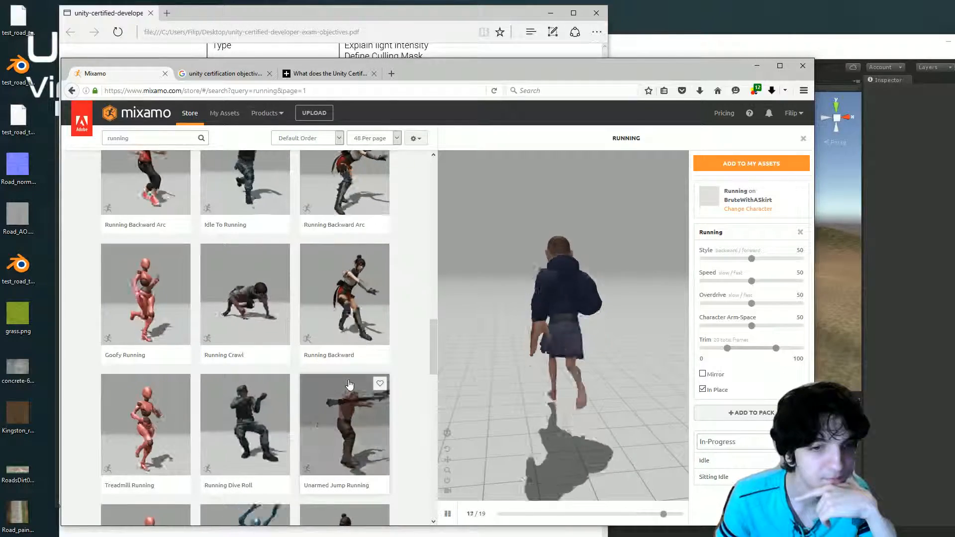
{"action": "scroll", "coordinate": [349, 383], "scroll_direction": "down", "scroll_amount": 5}
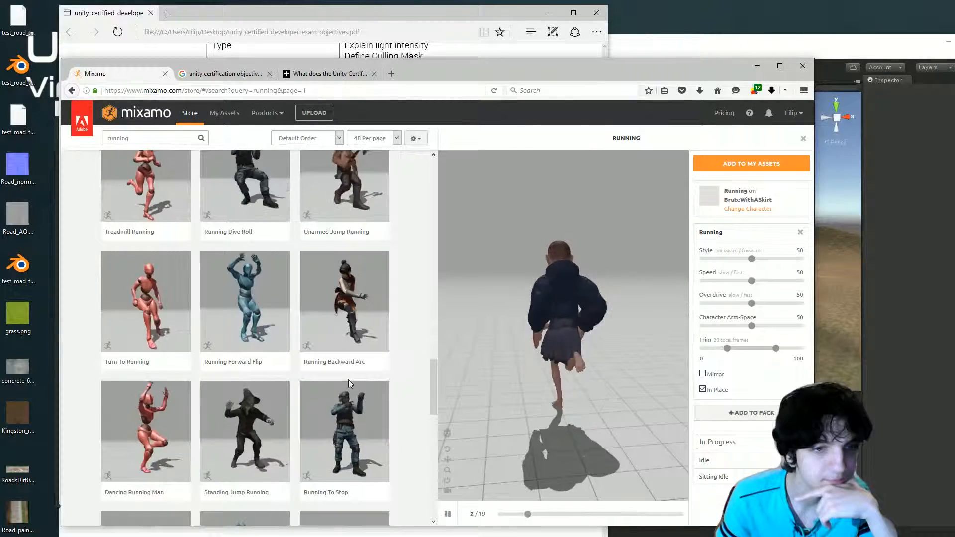
{"action": "scroll", "coordinate": [348, 380], "scroll_direction": "down", "scroll_amount": 4}
{"action": "scroll", "coordinate": [349, 384], "scroll_direction": "down", "scroll_amount": 5}
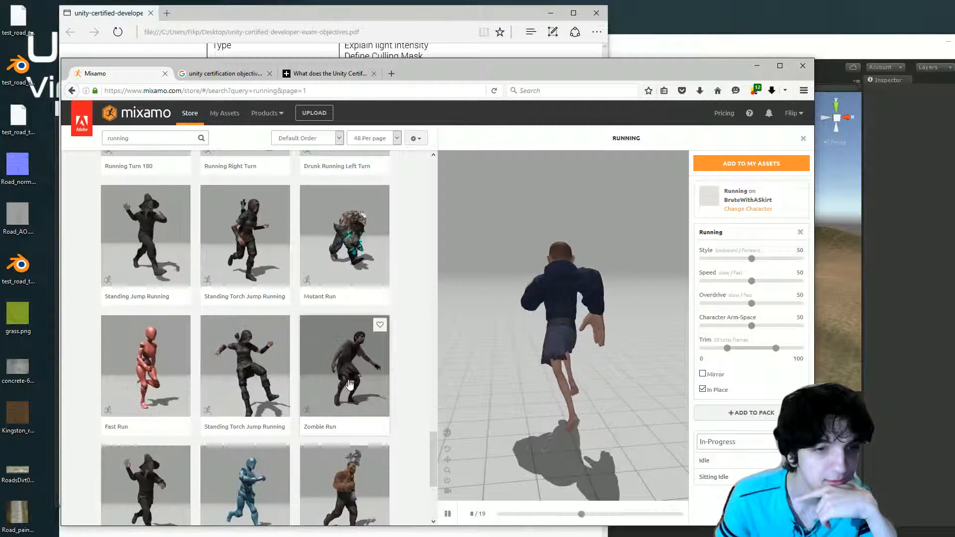
{"action": "left_click", "coordinate": [149, 363]}
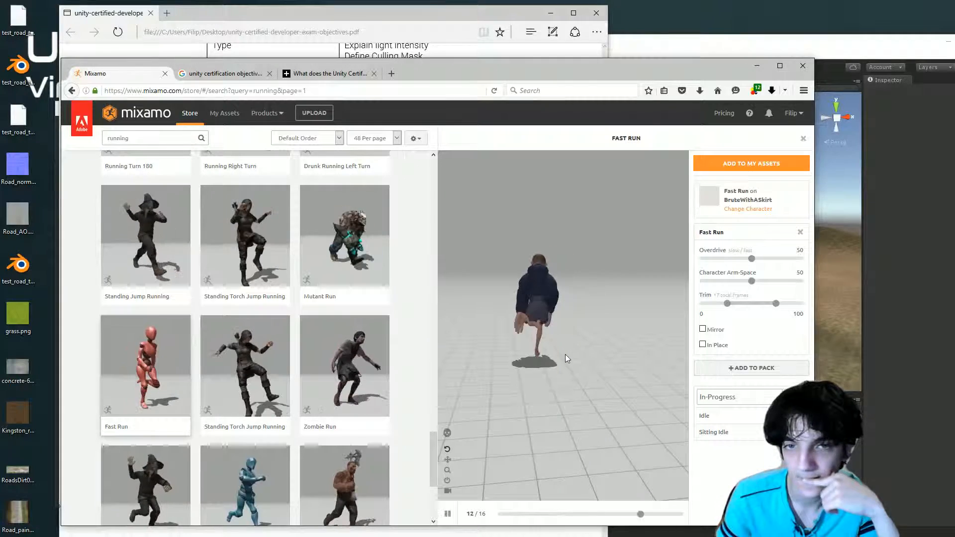
{"action": "left_click", "coordinate": [702, 344]}
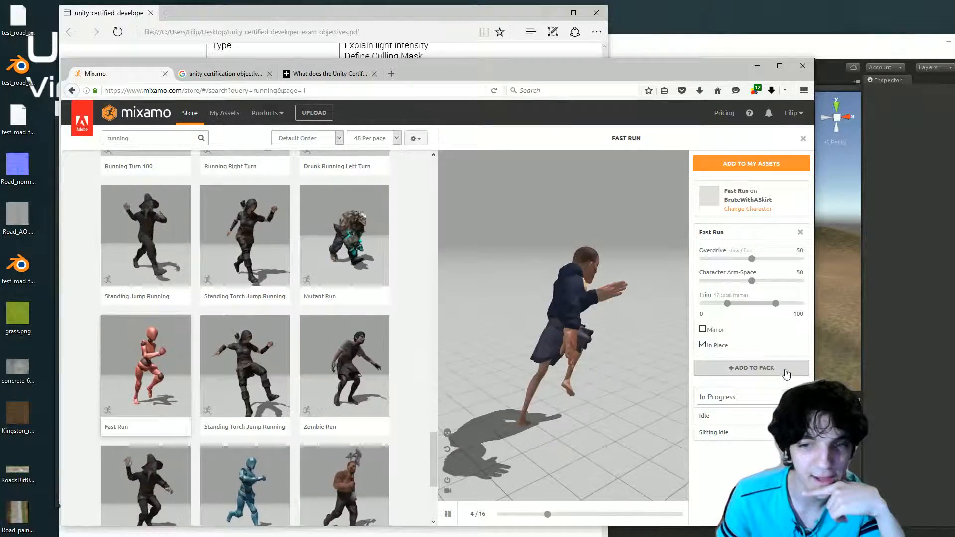
{"action": "scroll", "coordinate": [400, 345], "scroll_direction": "up", "scroll_amount": 3}
{"action": "scroll", "coordinate": [400, 346], "scroll_direction": "up", "scroll_amount": 3}
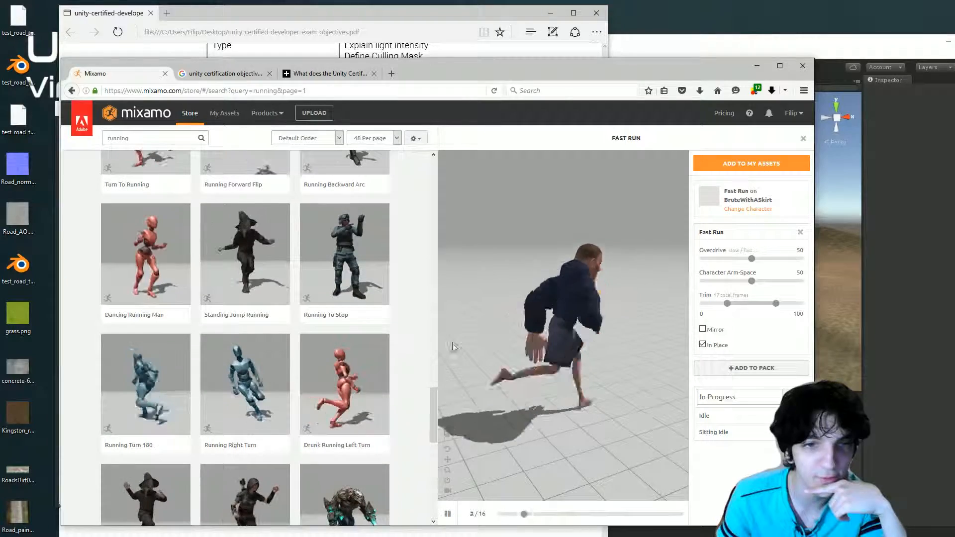
{"action": "left_click", "coordinate": [747, 369]}
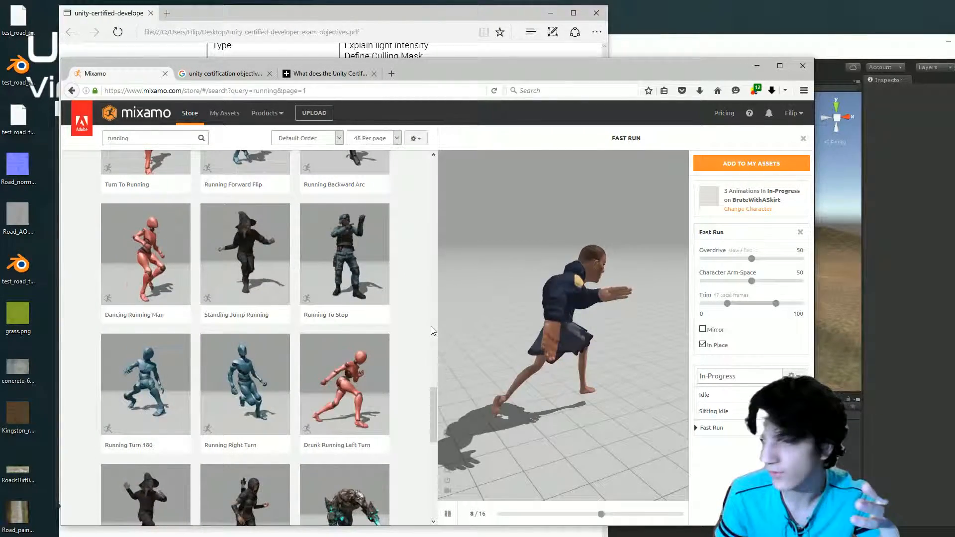
- Go back up the running results, apply the first Running animation of the second row in place and add it to the pack
{"action": "scroll", "coordinate": [349, 309], "scroll_direction": "up", "scroll_amount": 2}
{"action": "scroll", "coordinate": [348, 303], "scroll_direction": "up", "scroll_amount": 10}
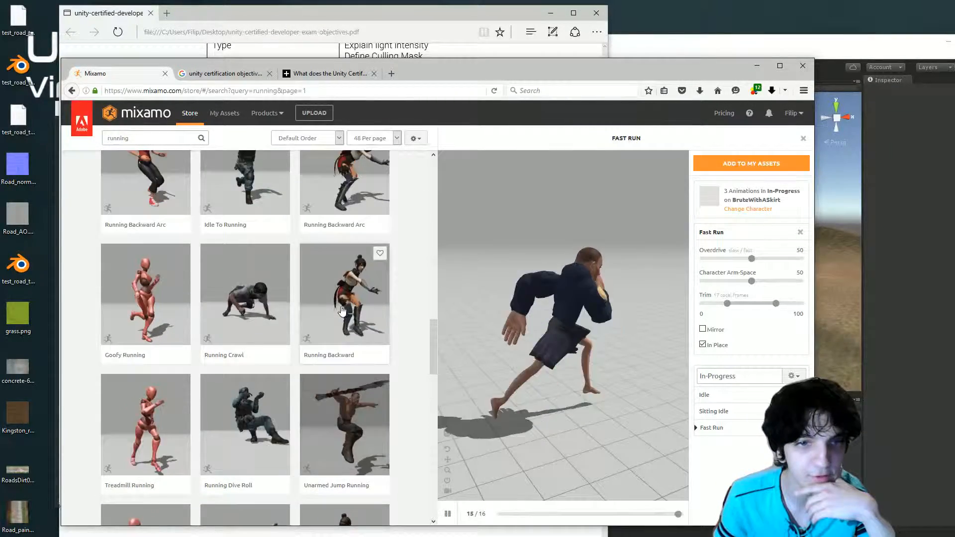
{"action": "scroll", "coordinate": [405, 283], "scroll_direction": "up", "scroll_amount": 10}
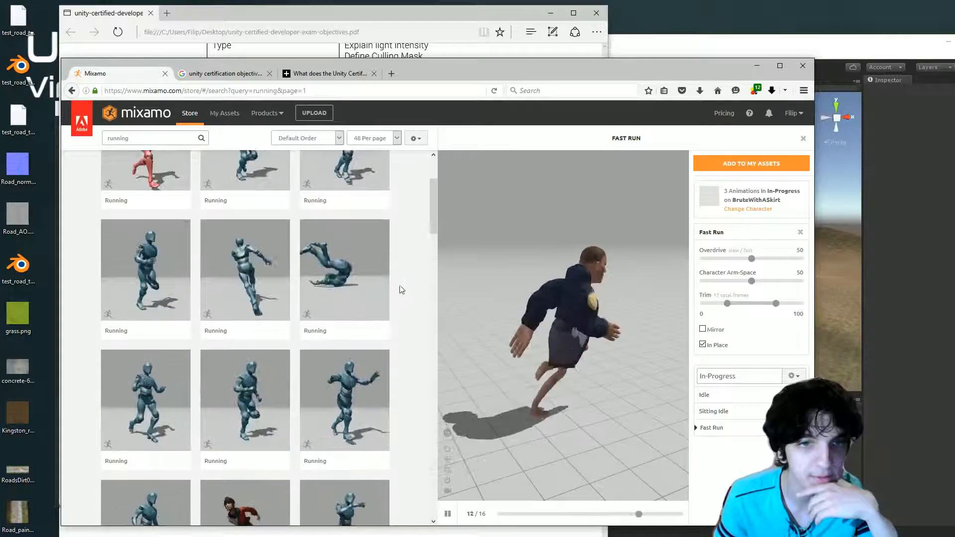
{"action": "scroll", "coordinate": [299, 319], "scroll_direction": "down", "scroll_amount": 1}
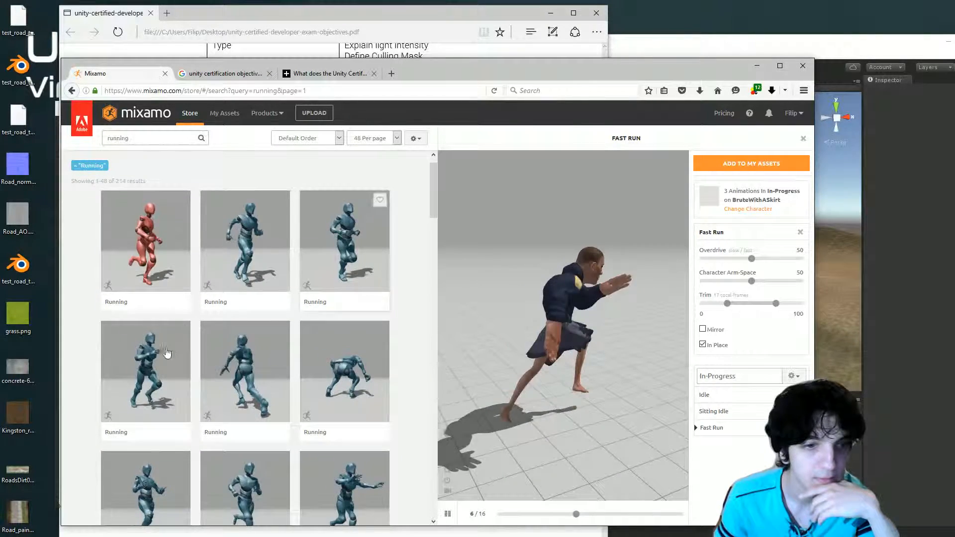
{"action": "left_click", "coordinate": [152, 368]}
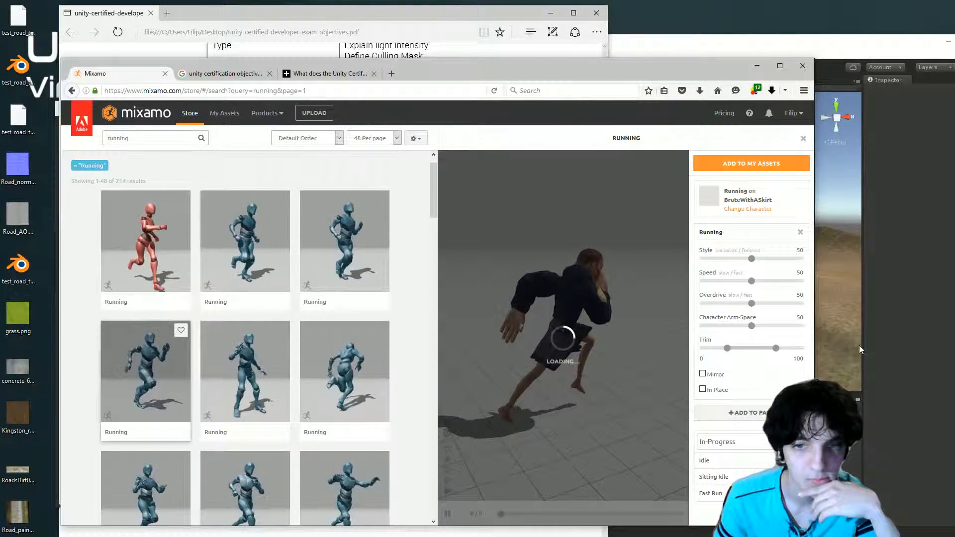
{"action": "left_click", "coordinate": [702, 390]}
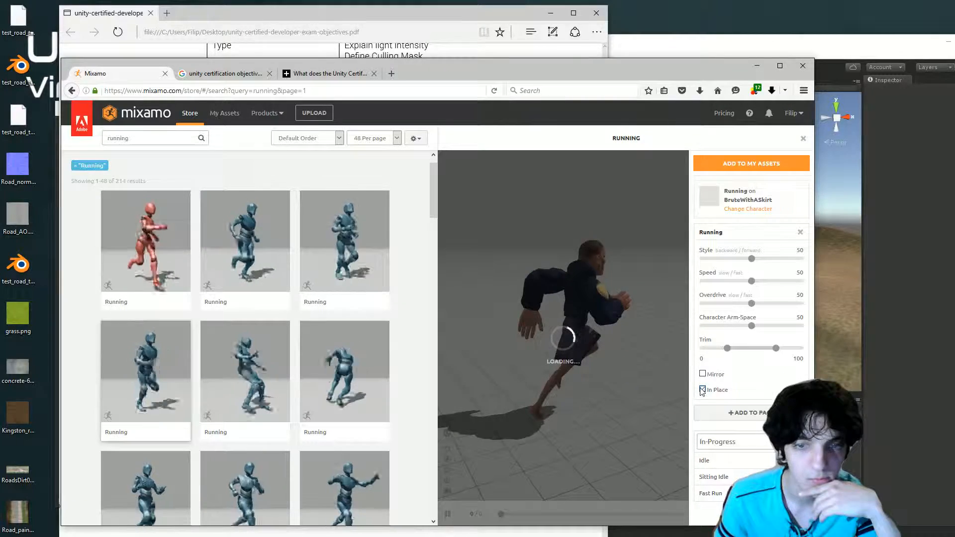
{"action": "left_click", "coordinate": [765, 413]}
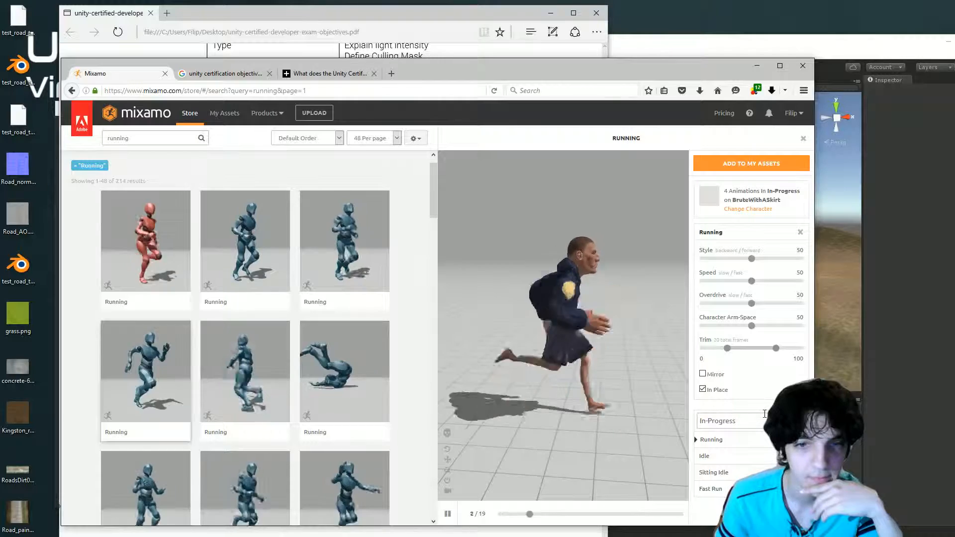
- Apply the third Running animation of the first row with In Place enabled, add it to the pack and view it from behind
{"action": "left_click", "coordinate": [357, 246]}
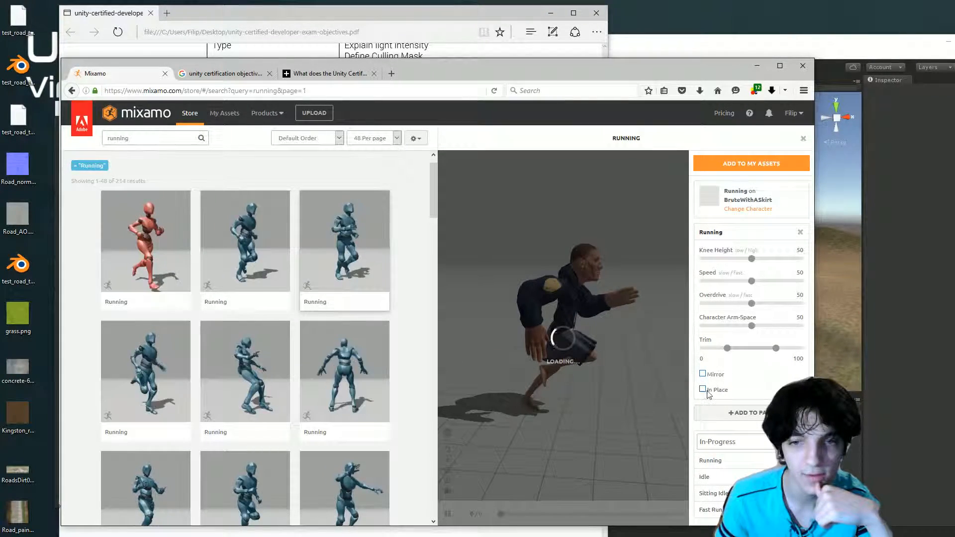
{"action": "left_click", "coordinate": [703, 390]}
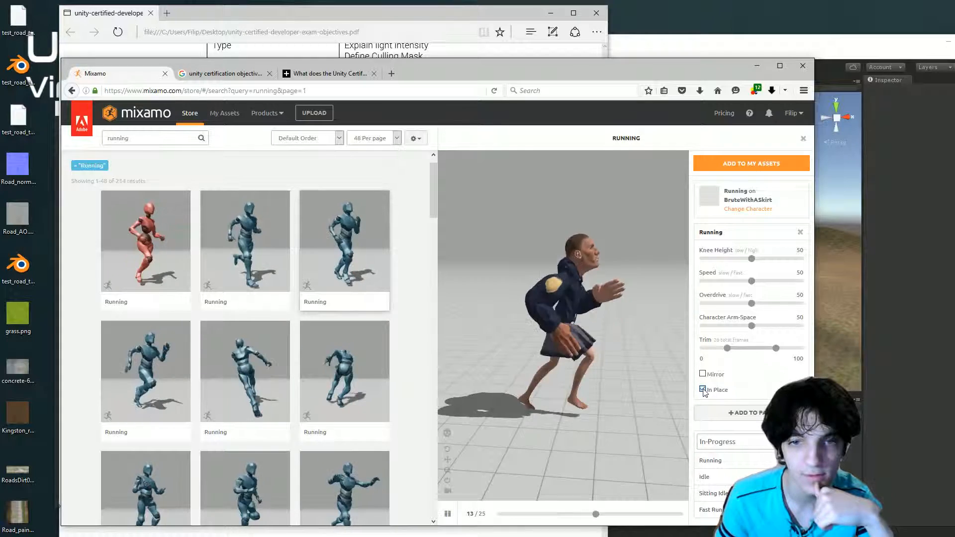
{"action": "left_click_drag", "start_coordinate": [582, 377], "coordinate": [664, 374]}
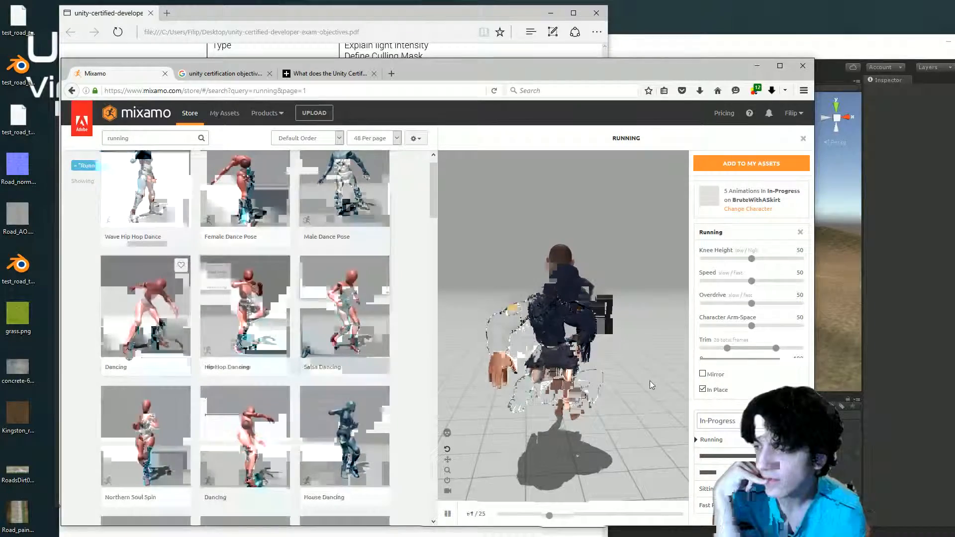
- Look through the dance results and preview the Dancing animation beside Thriller Part 3 on the character
{"action": "scroll", "coordinate": [126, 355], "scroll_direction": "down", "scroll_amount": 6}
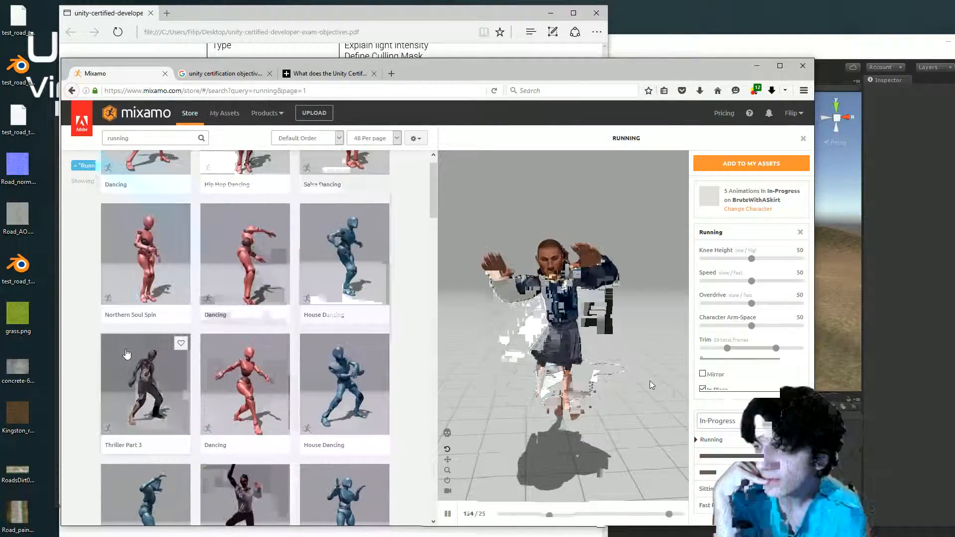
{"action": "scroll", "coordinate": [236, 259], "scroll_direction": "down", "scroll_amount": 3}
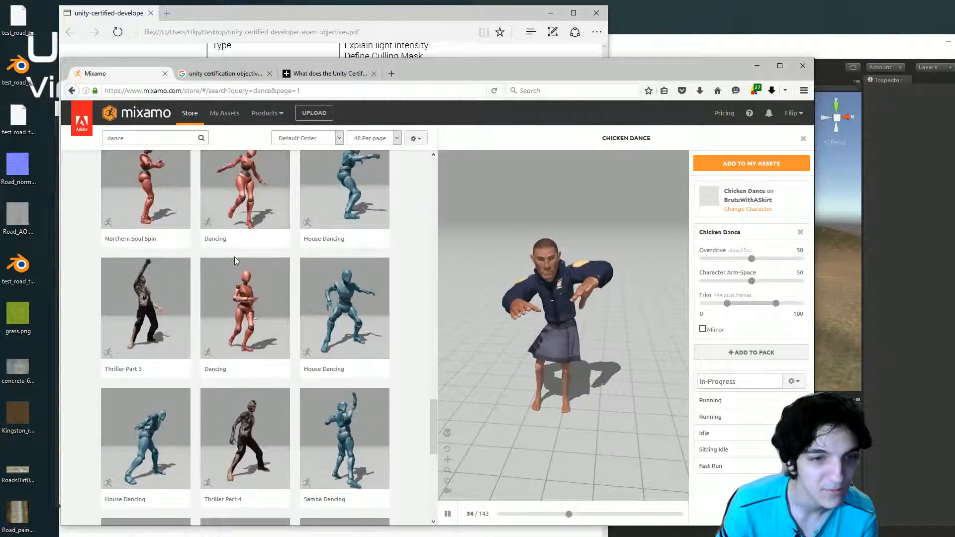
{"action": "left_click", "coordinate": [254, 321]}
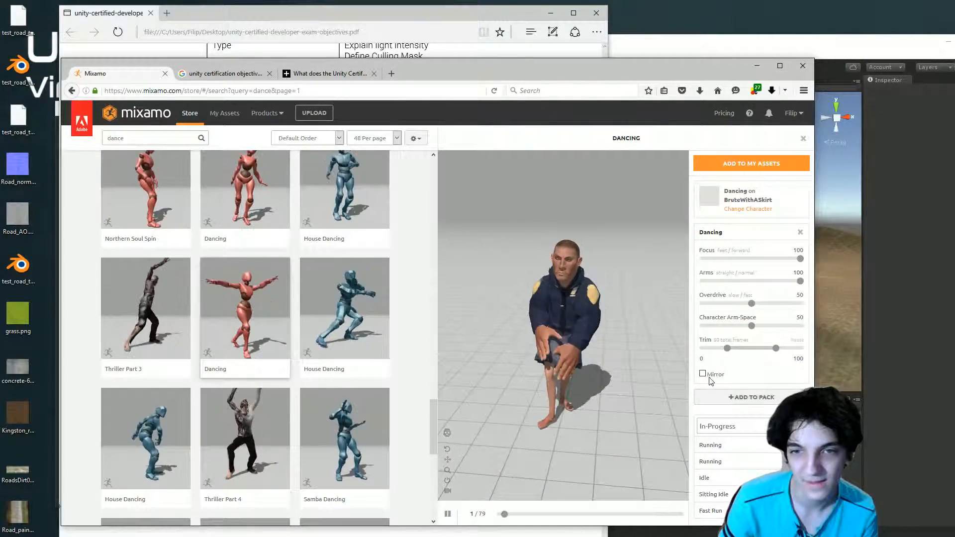
{"action": "scroll", "coordinate": [416, 339], "scroll_direction": "down", "scroll_amount": 1}
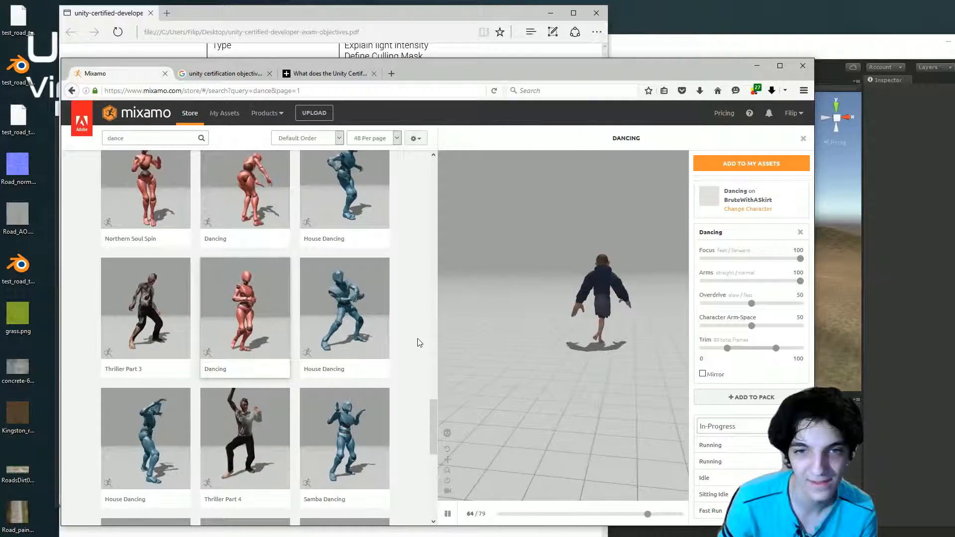
{"action": "scroll", "coordinate": [327, 343], "scroll_direction": "down", "scroll_amount": 4}
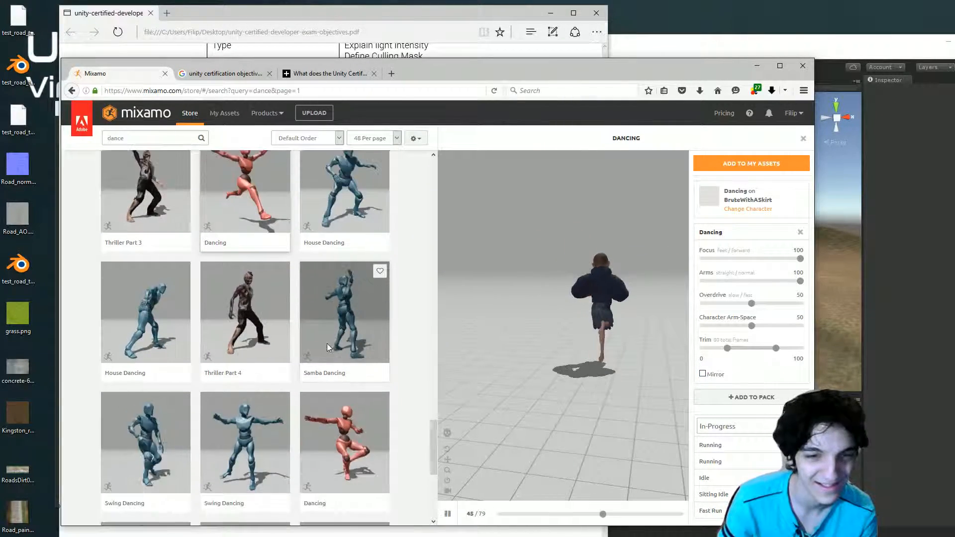
{"action": "scroll", "coordinate": [328, 348], "scroll_direction": "down", "scroll_amount": 3}
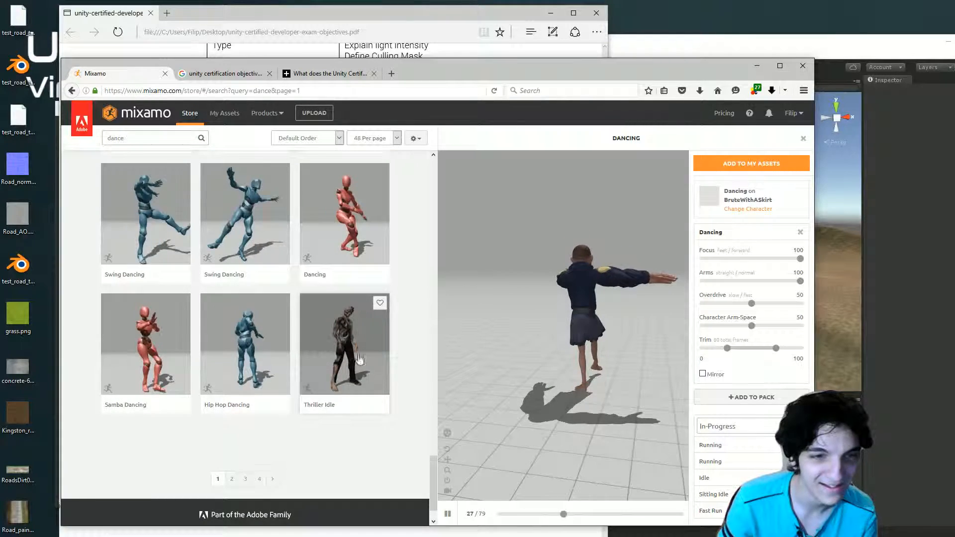
- Return to the start of the dance results and apply the Chicken Dance animation to the character
{"action": "left_click_drag", "start_coordinate": [432, 465], "coordinate": [417, 192]}
{"action": "scroll", "coordinate": [243, 239], "scroll_direction": "up", "scroll_amount": 3}
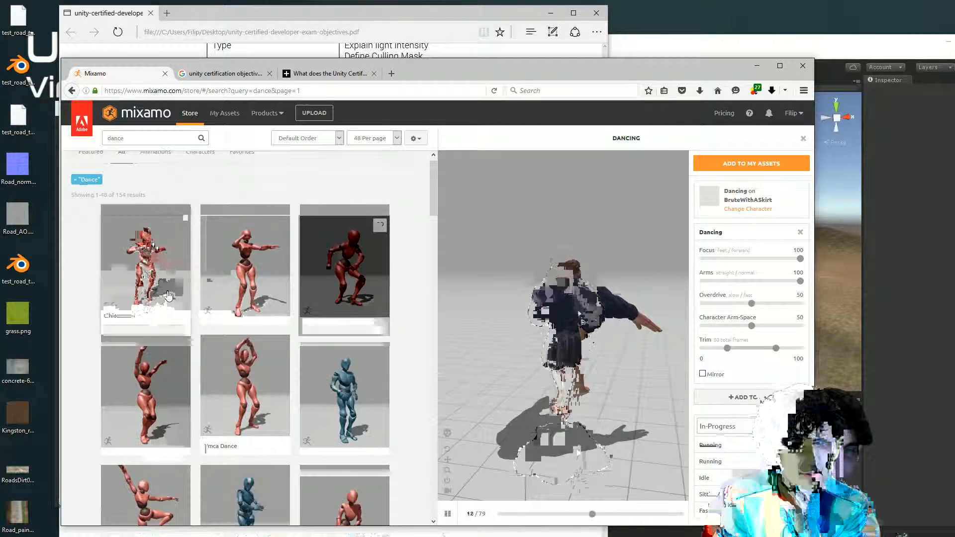
{"action": "left_click", "coordinate": [147, 275]}
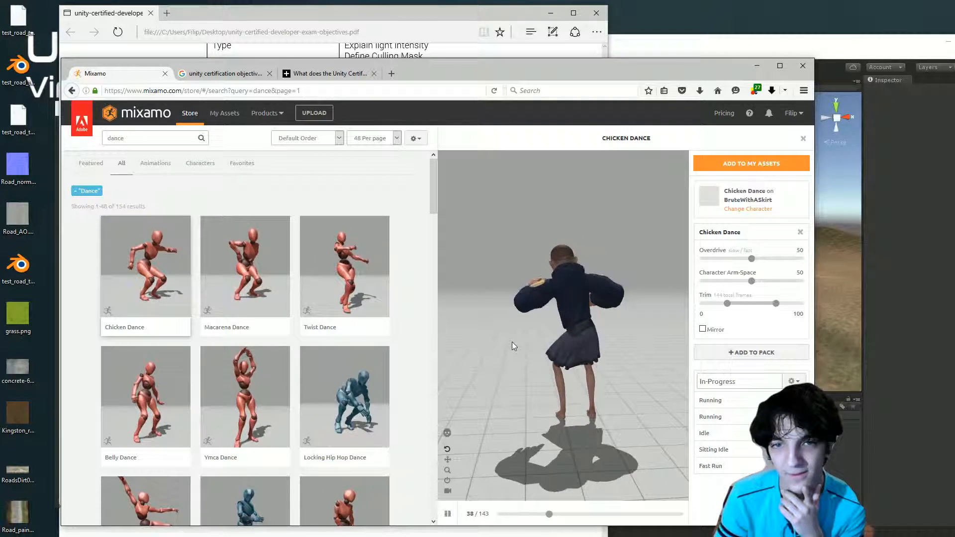
- Look through the dance results down to Thriller Part 3 and preview the Dancing animation beside it on the character
{"action": "left_click_drag", "start_coordinate": [515, 342], "coordinate": [612, 348]}
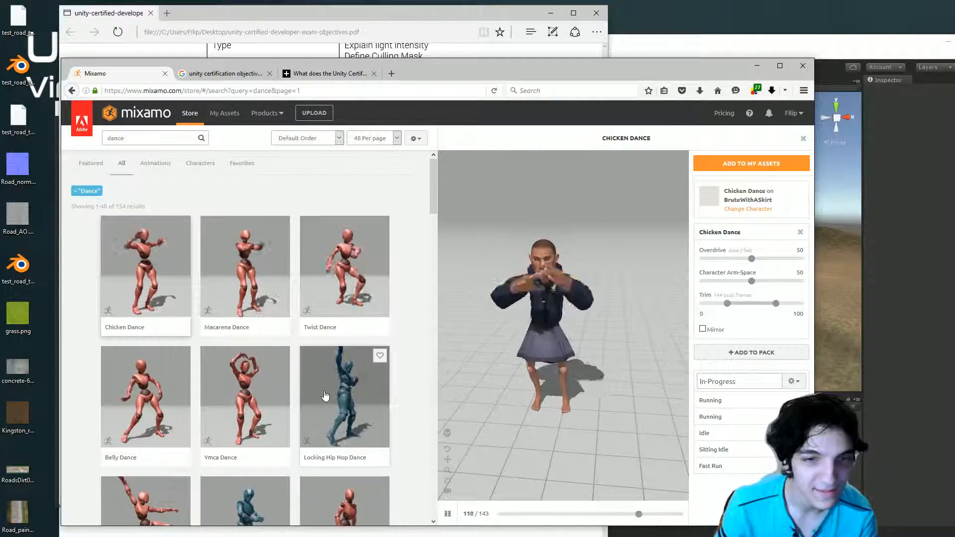
{"action": "scroll", "coordinate": [325, 396], "scroll_direction": "down", "scroll_amount": 3}
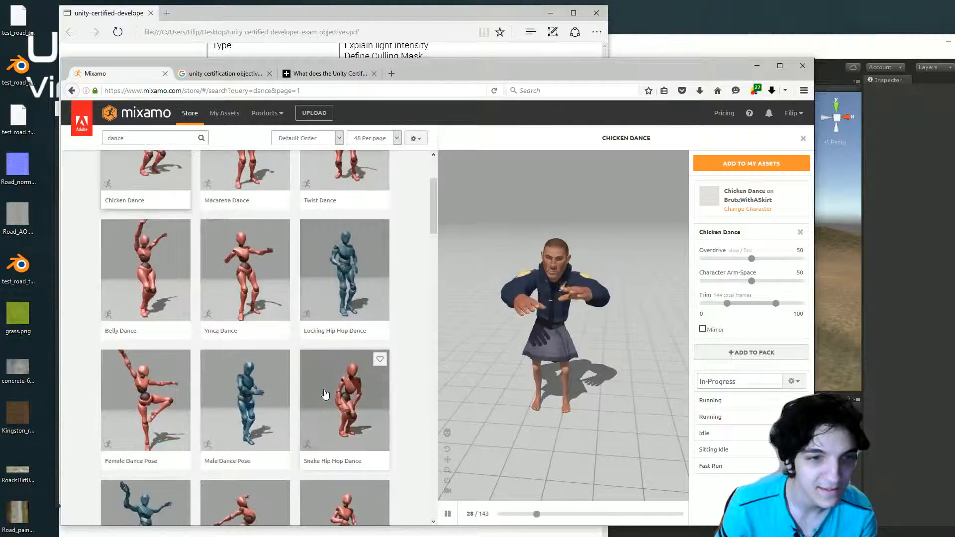
{"action": "scroll", "coordinate": [324, 393], "scroll_direction": "down", "scroll_amount": 1}
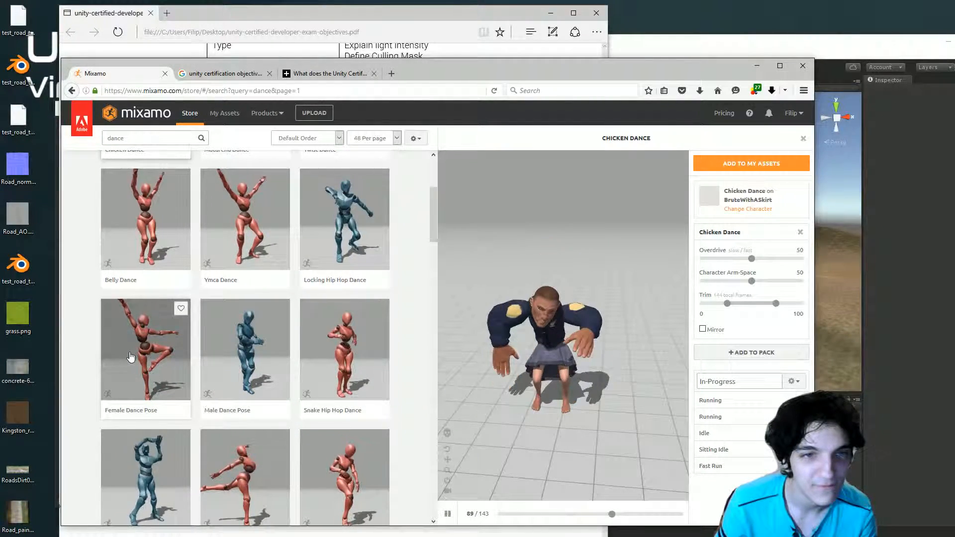
{"action": "scroll", "coordinate": [130, 356], "scroll_direction": "down", "scroll_amount": 5}
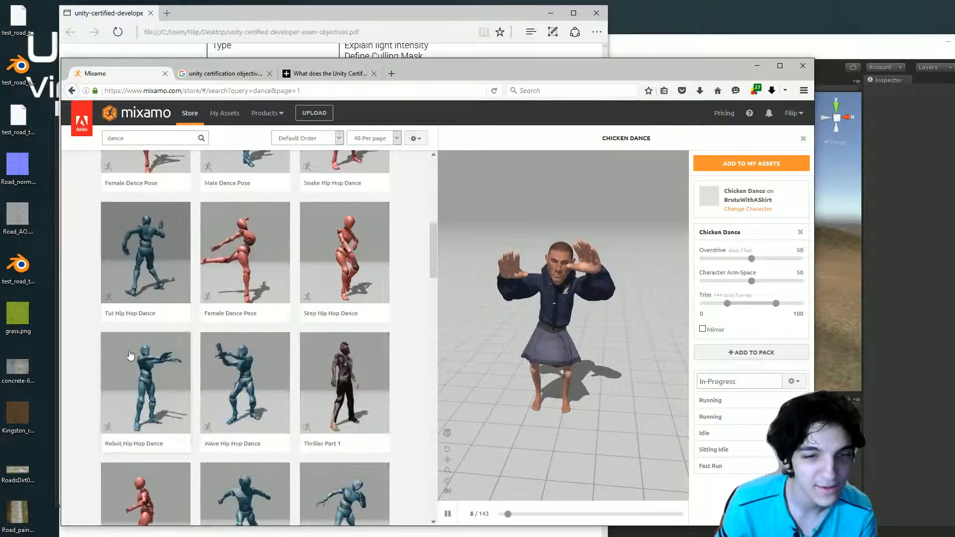
{"action": "scroll", "coordinate": [129, 353], "scroll_direction": "down", "scroll_amount": 7}
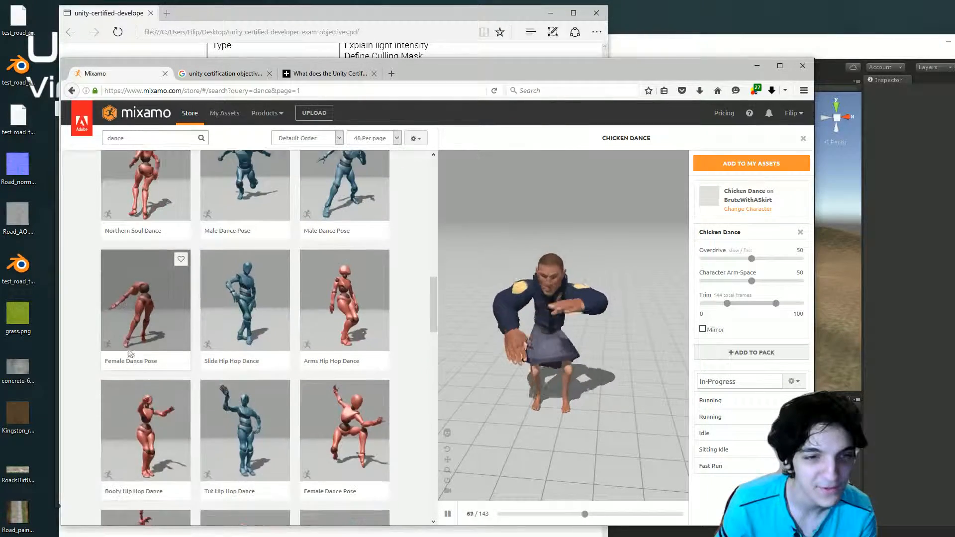
{"action": "scroll", "coordinate": [129, 354], "scroll_direction": "down", "scroll_amount": 3}
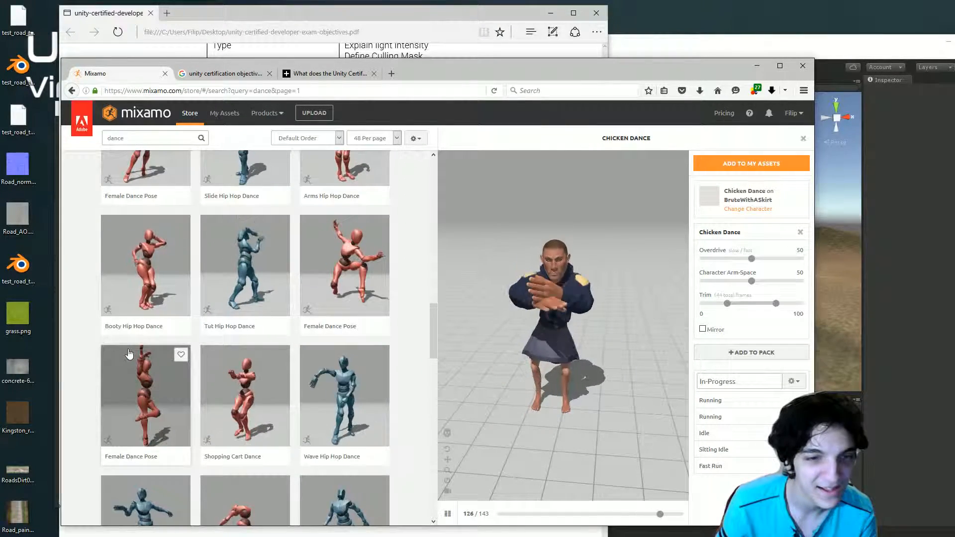
{"action": "scroll", "coordinate": [129, 354], "scroll_direction": "down", "scroll_amount": 3}
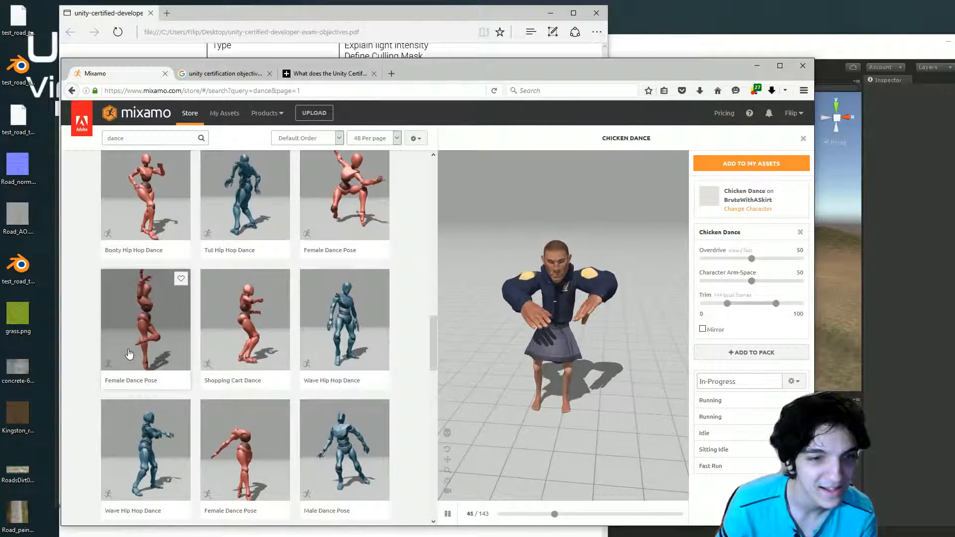
{"action": "scroll", "coordinate": [129, 353], "scroll_direction": "down", "scroll_amount": 6}
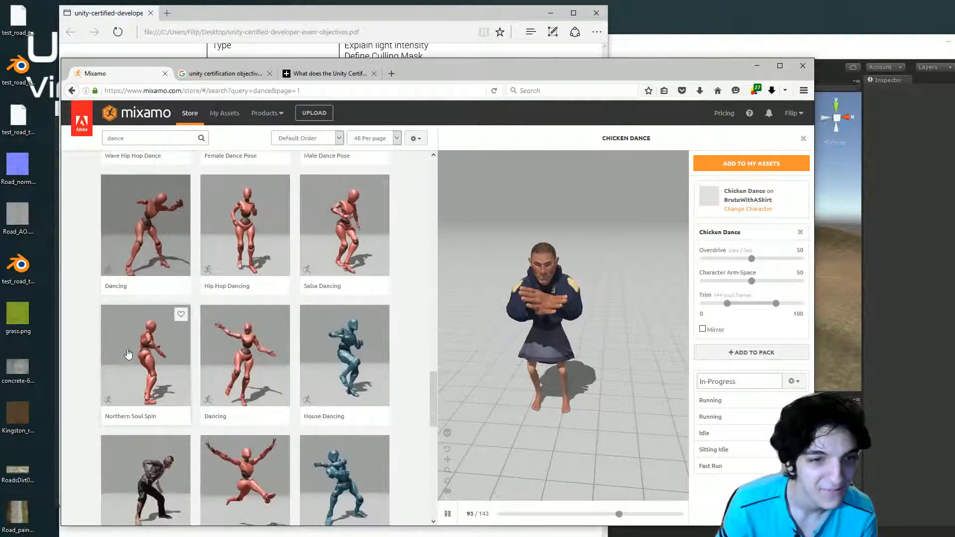
{"action": "scroll", "coordinate": [128, 353], "scroll_direction": "down", "scroll_amount": 2}
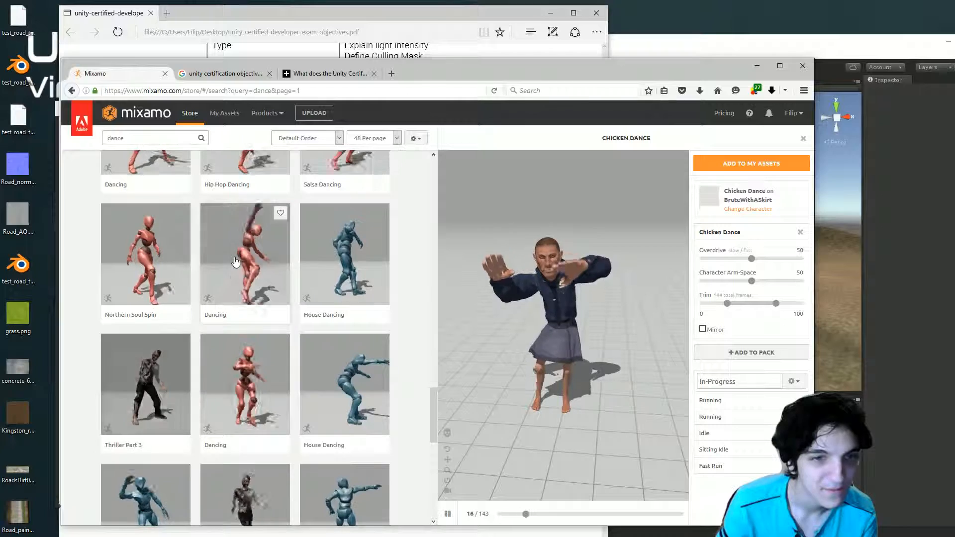
{"action": "scroll", "coordinate": [235, 261], "scroll_direction": "down", "scroll_amount": 2}
{"action": "left_click", "coordinate": [255, 321]}
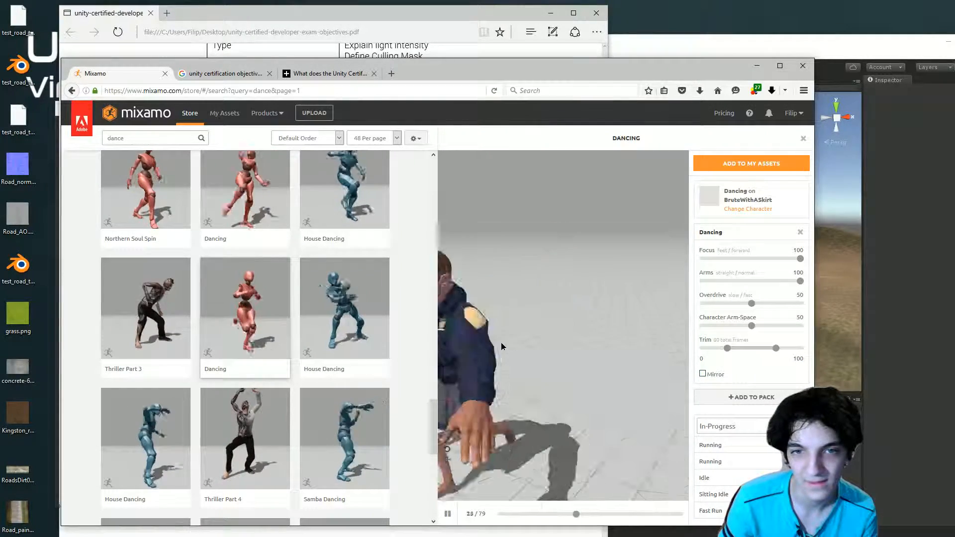
- Check the remaining dance results on the page, reapply the Chicken Dance animation and add it to the pack
{"action": "scroll", "coordinate": [328, 348], "scroll_direction": "down", "scroll_amount": 1}
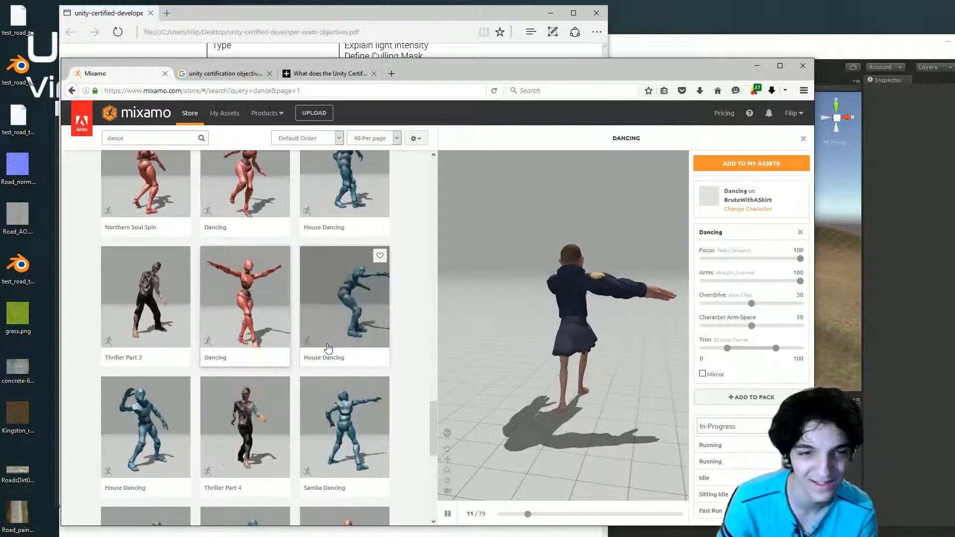
{"action": "scroll", "coordinate": [328, 348], "scroll_direction": "down", "scroll_amount": 4}
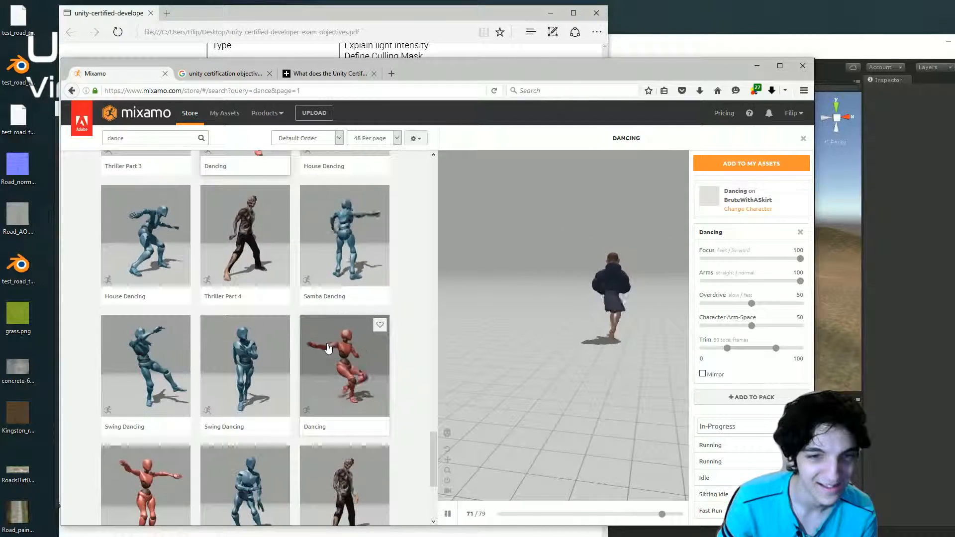
{"action": "scroll", "coordinate": [328, 348], "scroll_direction": "down", "scroll_amount": 3}
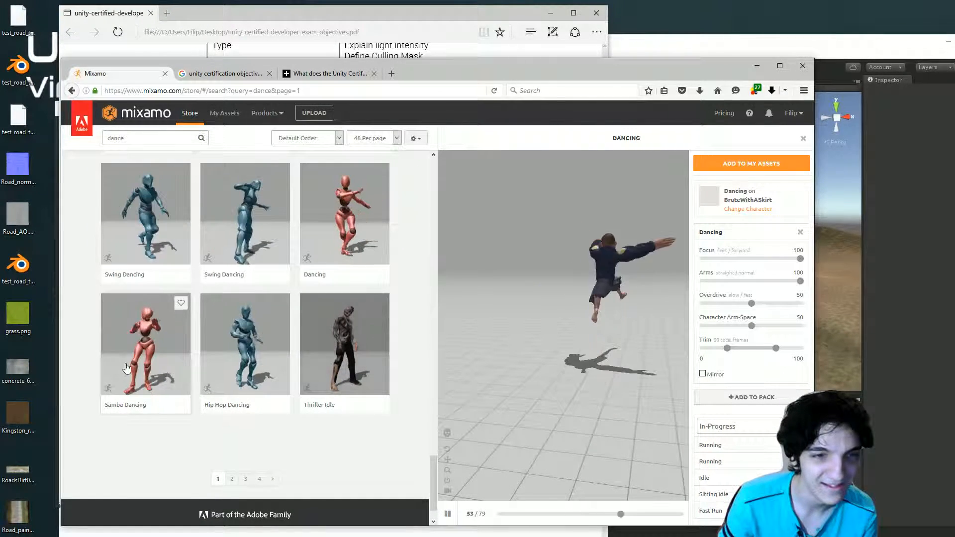
{"action": "left_click_drag", "start_coordinate": [433, 461], "coordinate": [416, 192]}
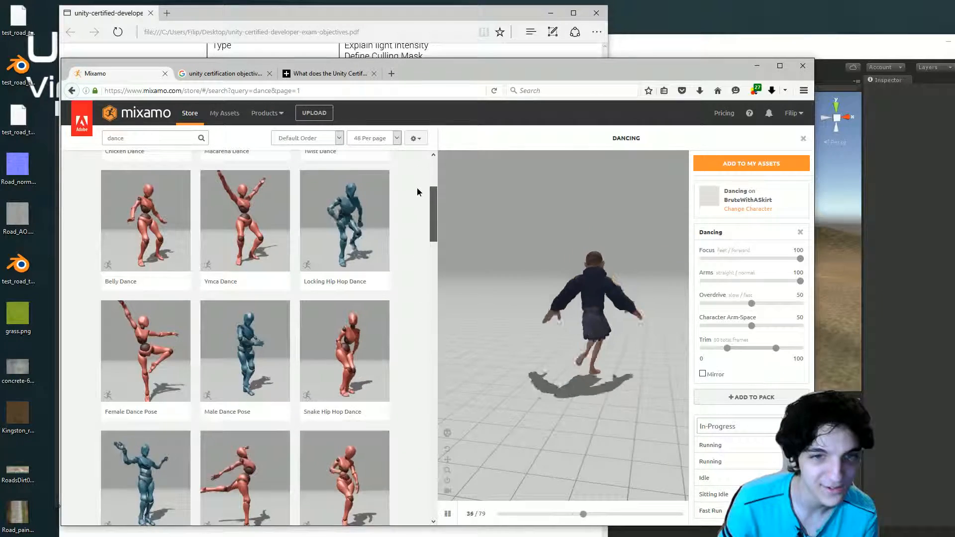
{"action": "scroll", "coordinate": [150, 239], "scroll_direction": "up", "scroll_amount": 3}
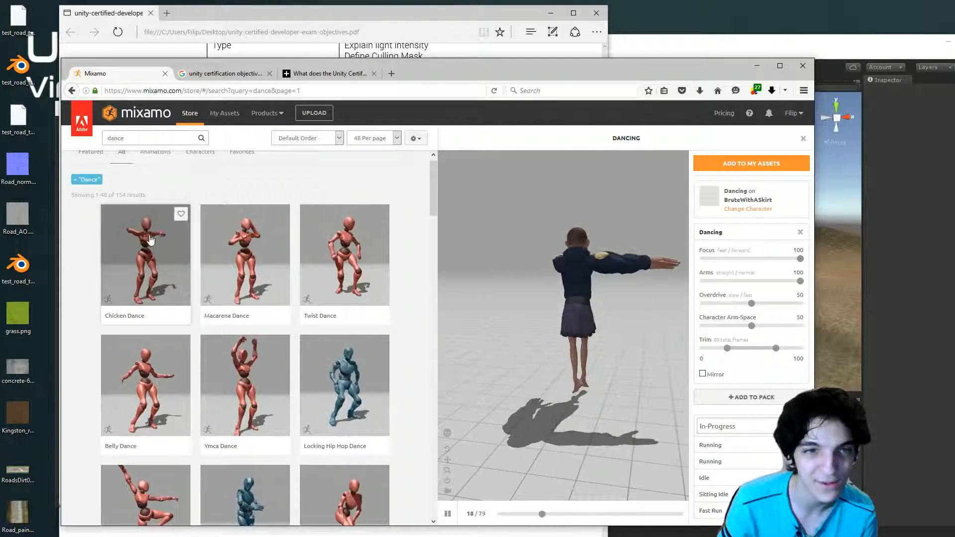
{"action": "left_click", "coordinate": [152, 240]}
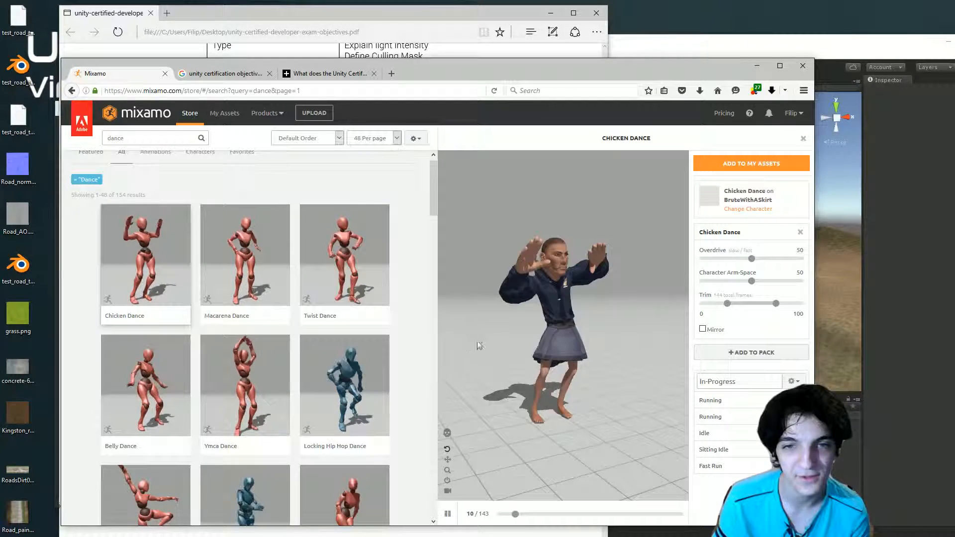
{"action": "left_click", "coordinate": [729, 354]}
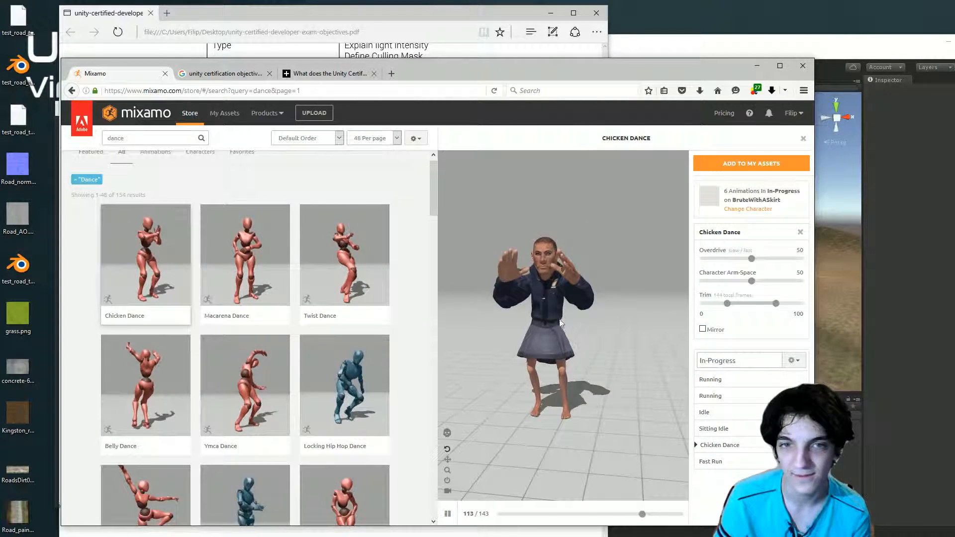
- View the Chicken Dance from the side and add the In-Progress animation pack to My Assets
{"action": "left_click_drag", "start_coordinate": [548, 321], "coordinate": [599, 321]}
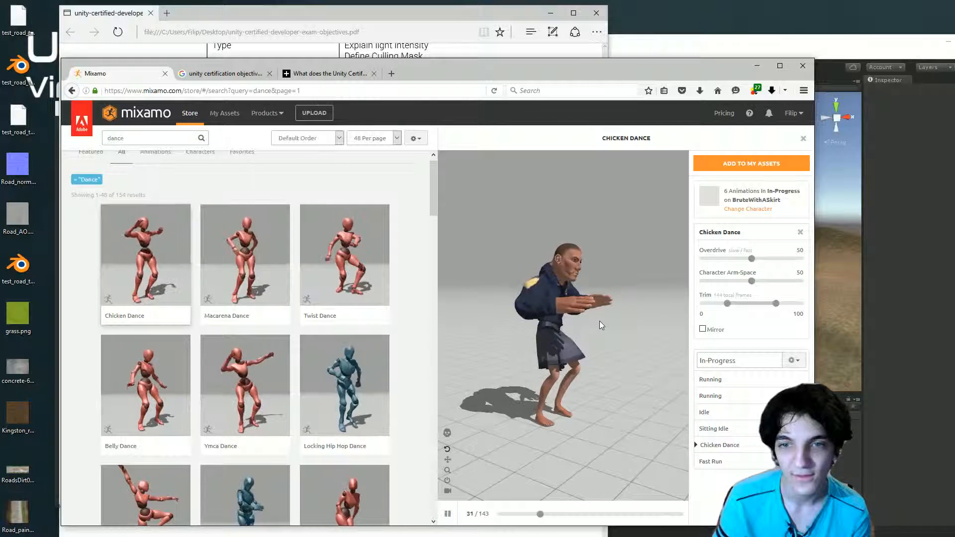
{"action": "left_click_drag", "start_coordinate": [749, 362], "coordinate": [718, 361]}
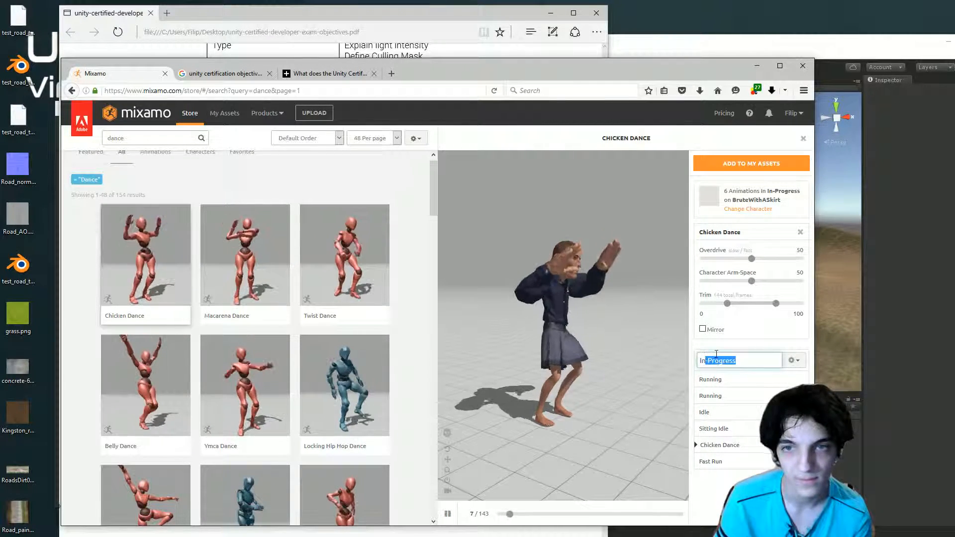
{"action": "left_click", "coordinate": [737, 360]}
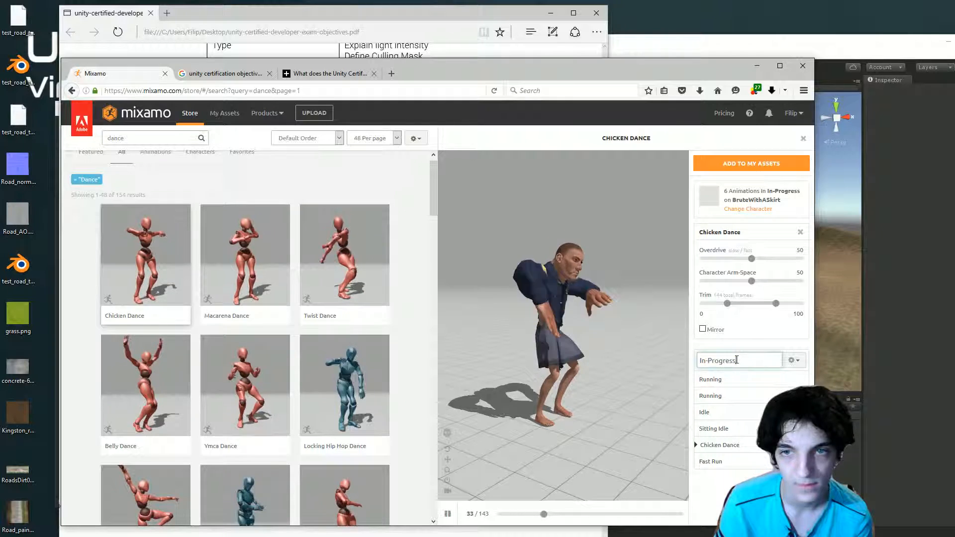
{"action": "left_click", "coordinate": [736, 164]}
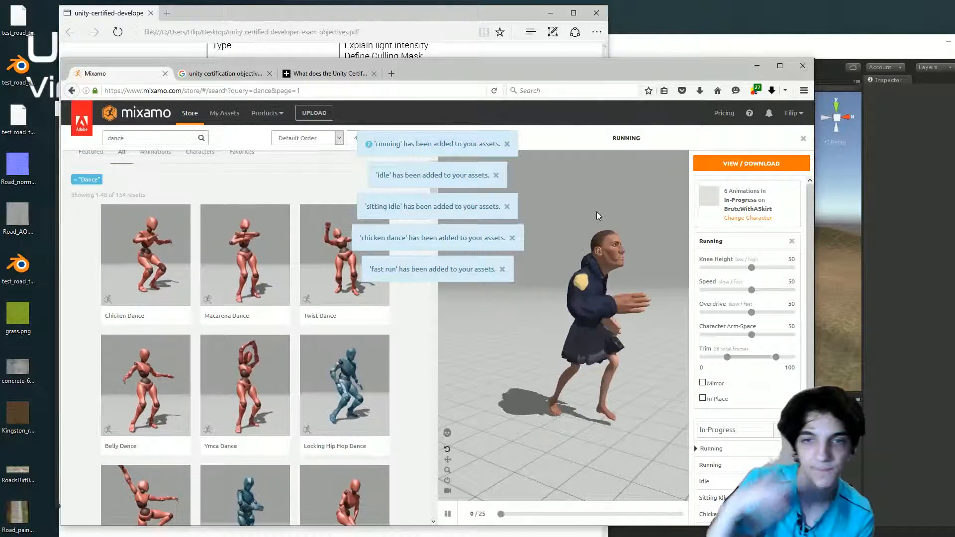
- Enable In Place for both Running animations in the In-Progress pack
{"action": "scroll", "coordinate": [716, 408], "scroll_direction": "down", "scroll_amount": 1}
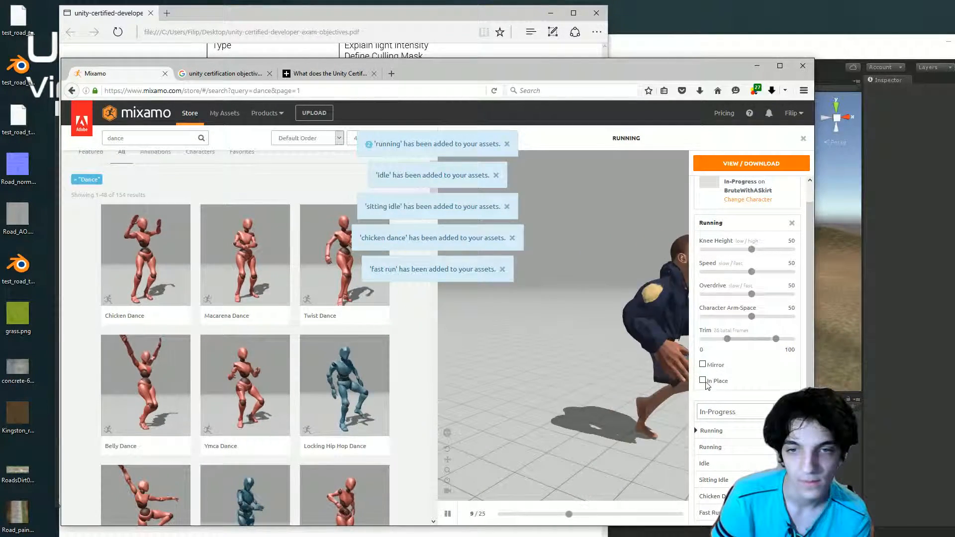
{"action": "left_click", "coordinate": [703, 381]}
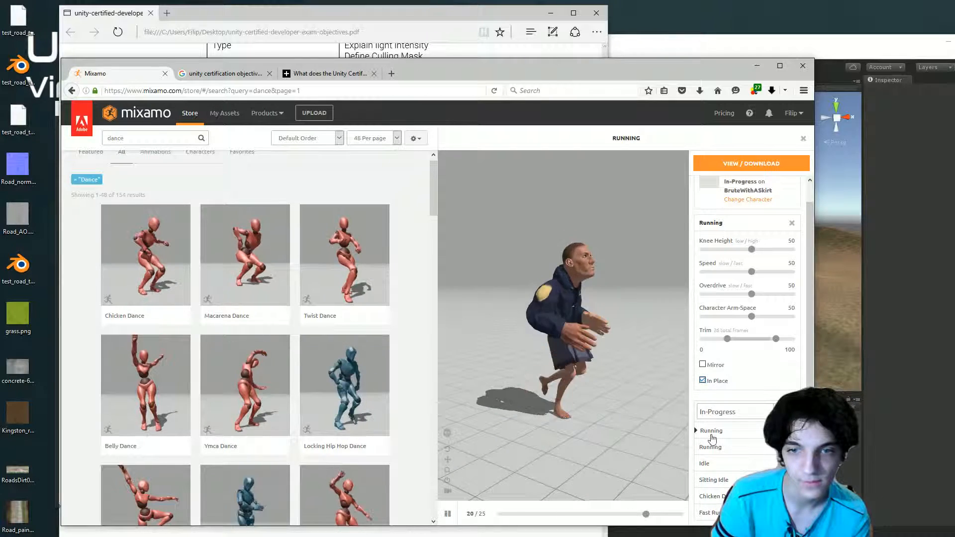
{"action": "left_click", "coordinate": [708, 447]}
{"action": "left_click", "coordinate": [703, 398]}
{"action": "scroll", "coordinate": [705, 400], "scroll_direction": "down", "scroll_amount": 1}
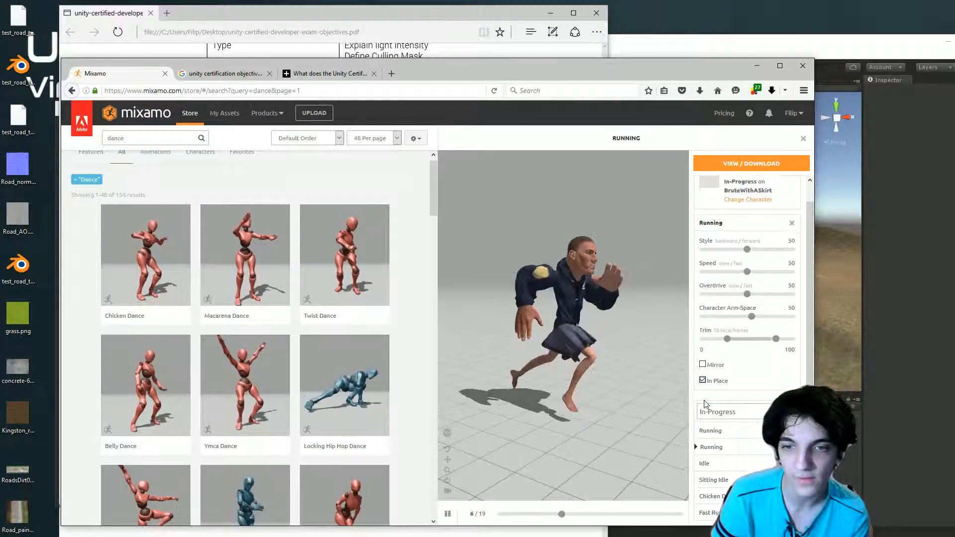
- Check the pack's Idle, Sitting Idle and Chicken Dance animations, and enable In Place for Fast Run
{"action": "left_click", "coordinate": [707, 463]}
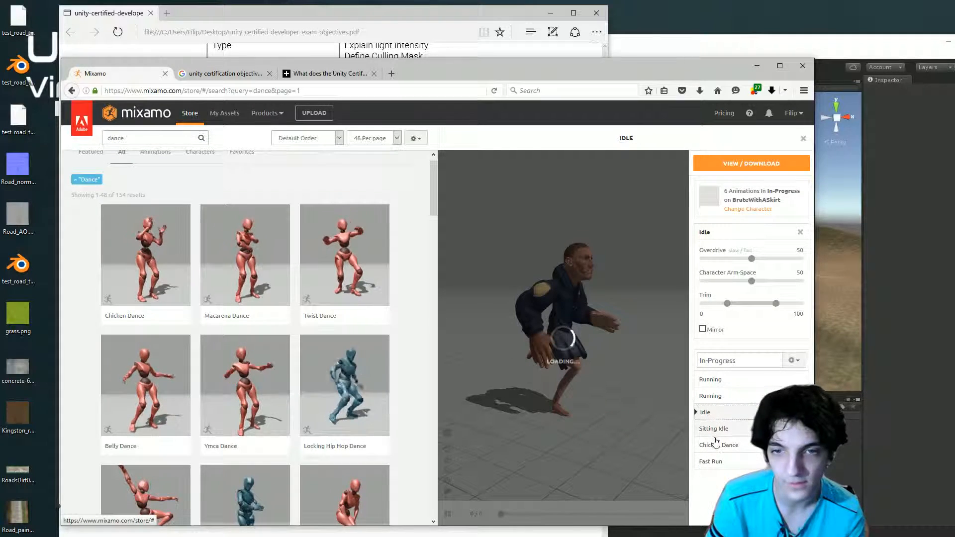
{"action": "left_click", "coordinate": [710, 430]}
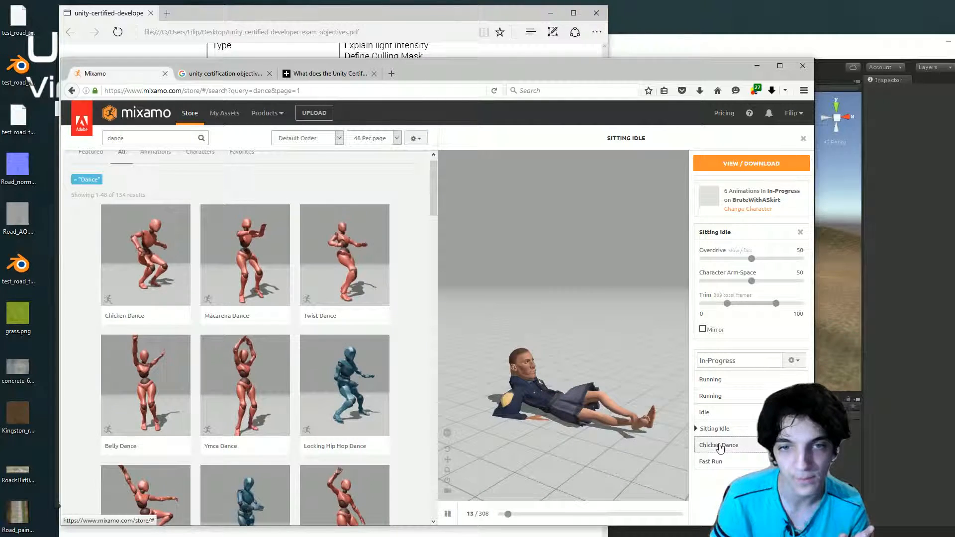
{"action": "left_click", "coordinate": [719, 446]}
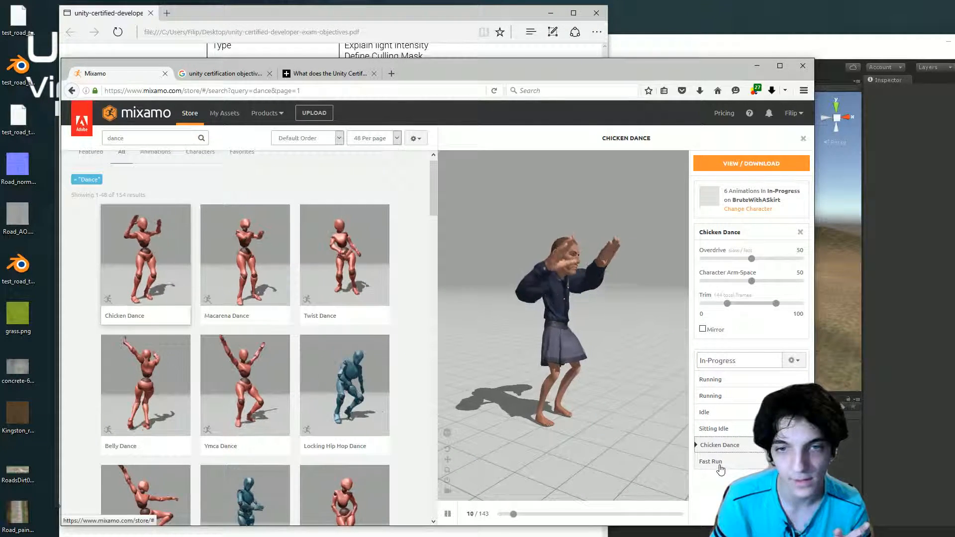
{"action": "left_click", "coordinate": [716, 462]}
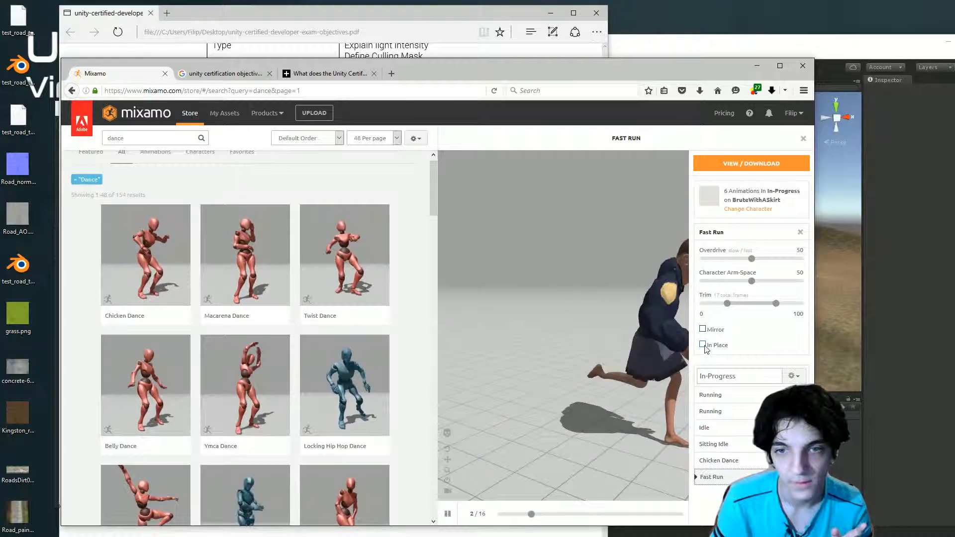
{"action": "left_click", "coordinate": [703, 344]}
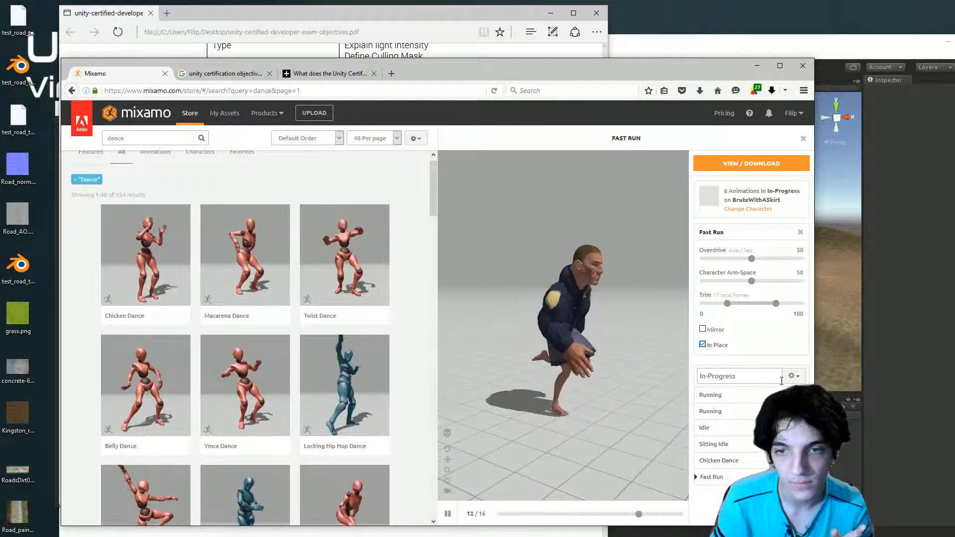
- Recheck the first Running animation, show the pack among the owned animations and open its download settings
{"action": "left_click", "coordinate": [729, 395]}
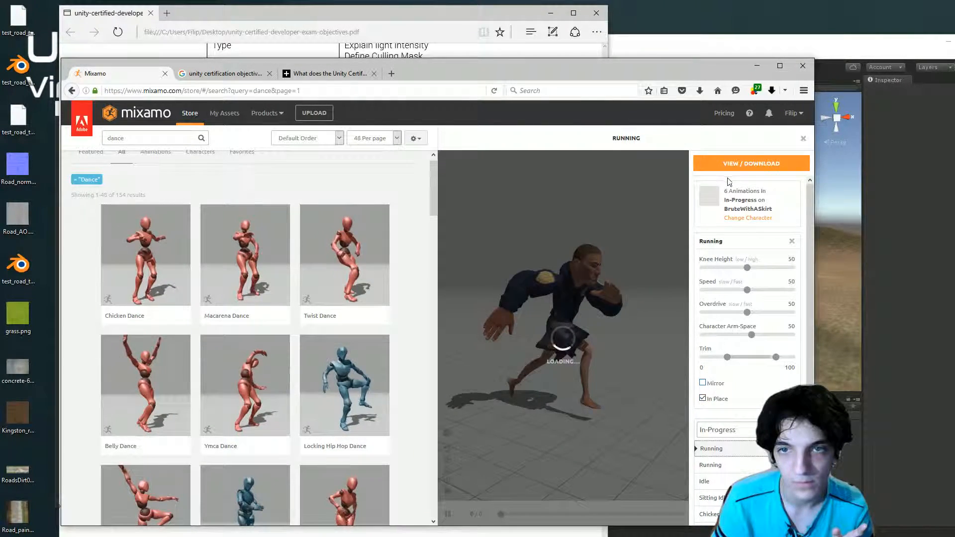
{"action": "left_click", "coordinate": [735, 165]}
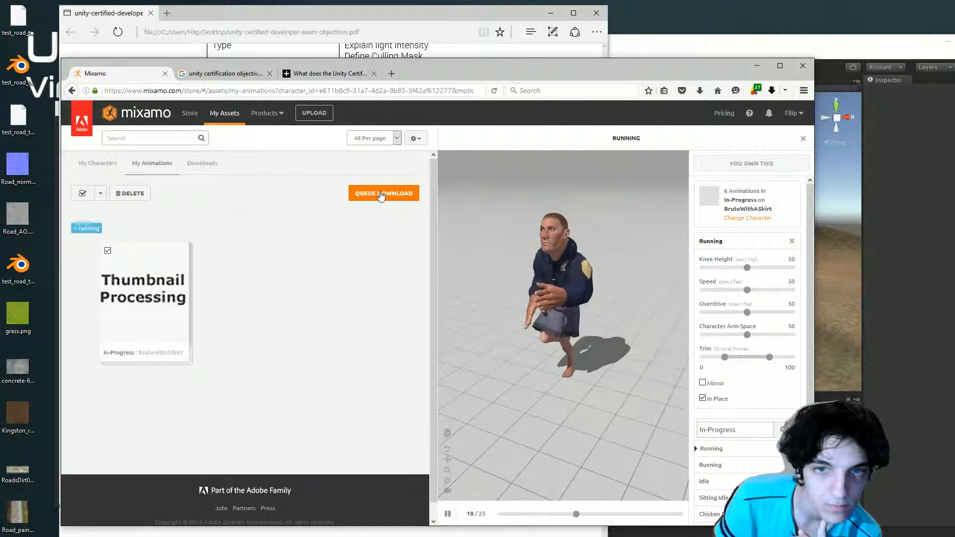
{"action": "left_click", "coordinate": [381, 194]}
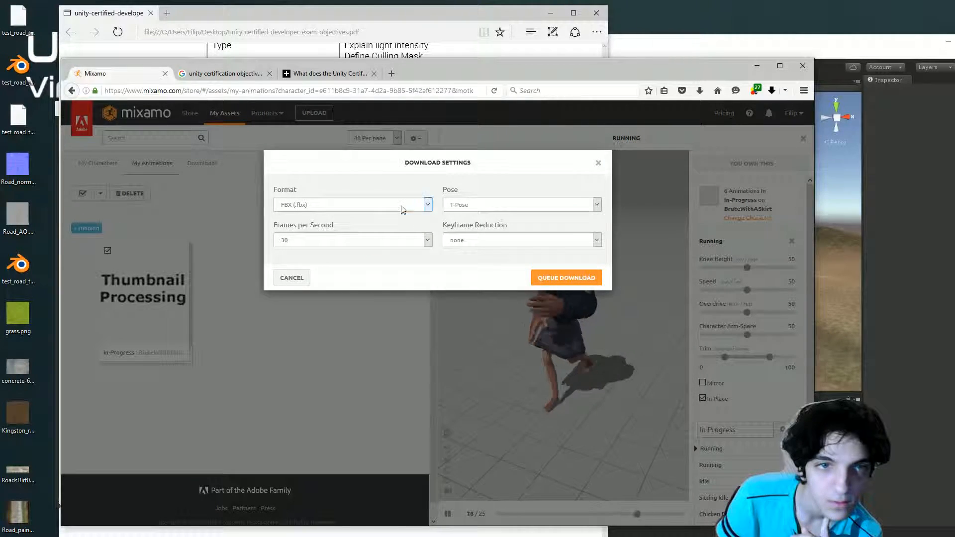
- Queue the pack download as FBX for Unity (.fbx) in T-Pose at 60 frames per second with no keyframe reduction
{"action": "left_click", "coordinate": [401, 205]}
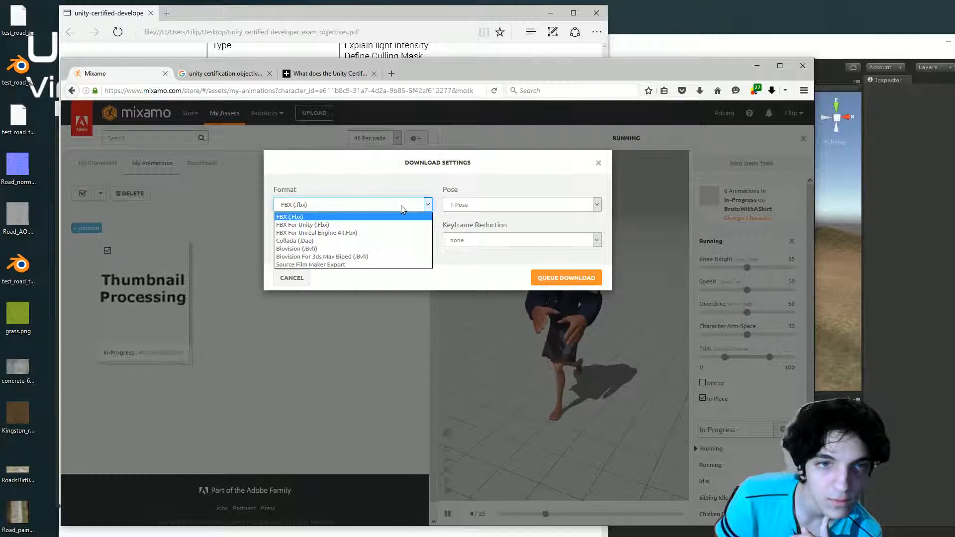
{"action": "left_click", "coordinate": [341, 225]}
{"action": "left_click", "coordinate": [380, 240]}
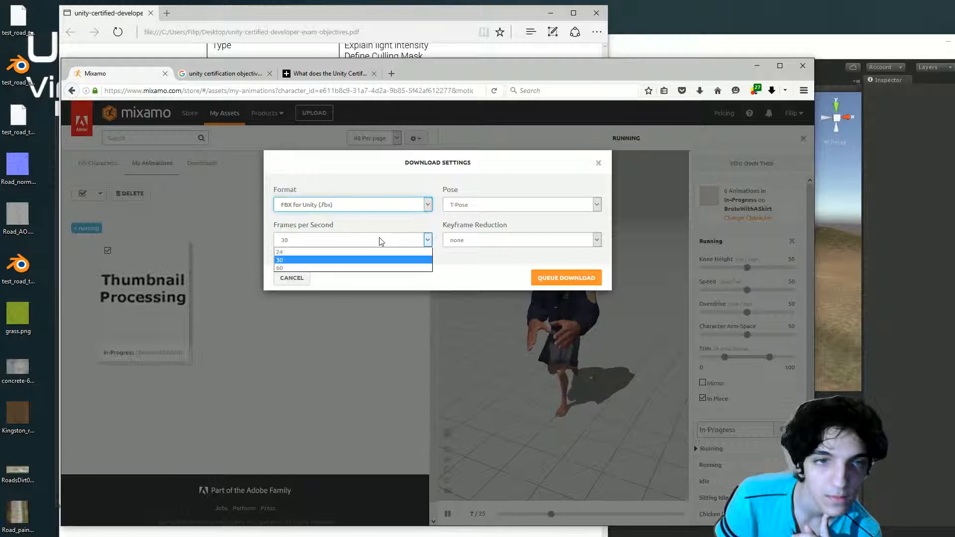
{"action": "left_click", "coordinate": [300, 269]}
{"action": "left_click", "coordinate": [475, 242]}
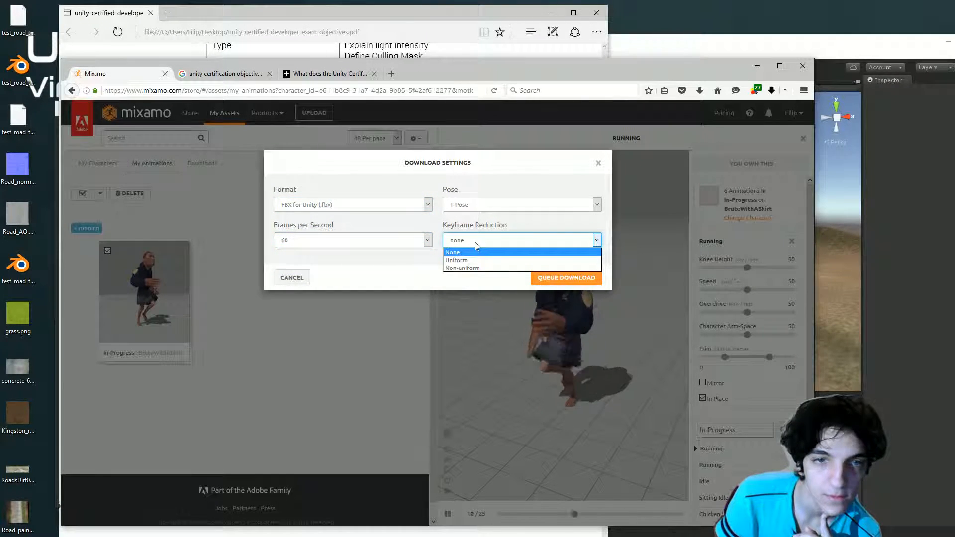
{"action": "left_click", "coordinate": [475, 243]}
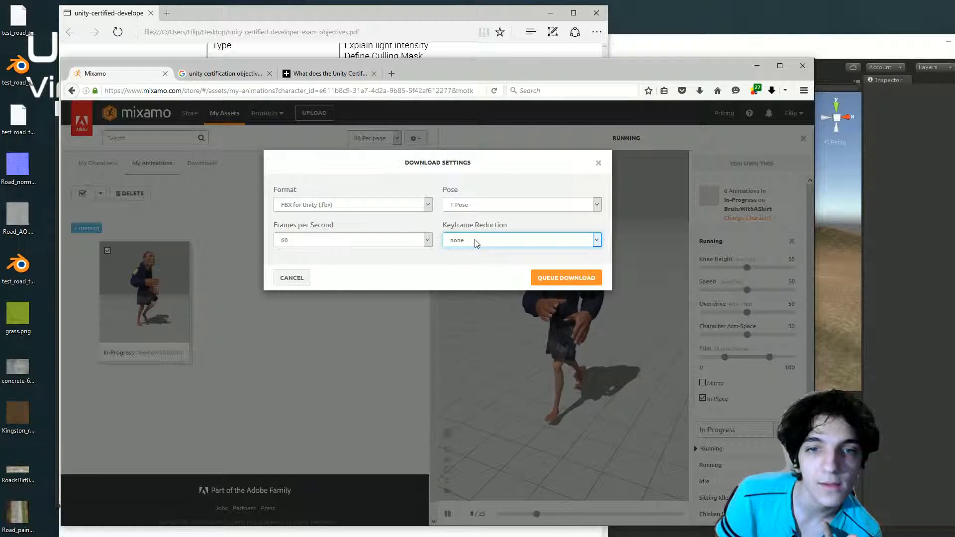
{"action": "left_click", "coordinate": [551, 277]}
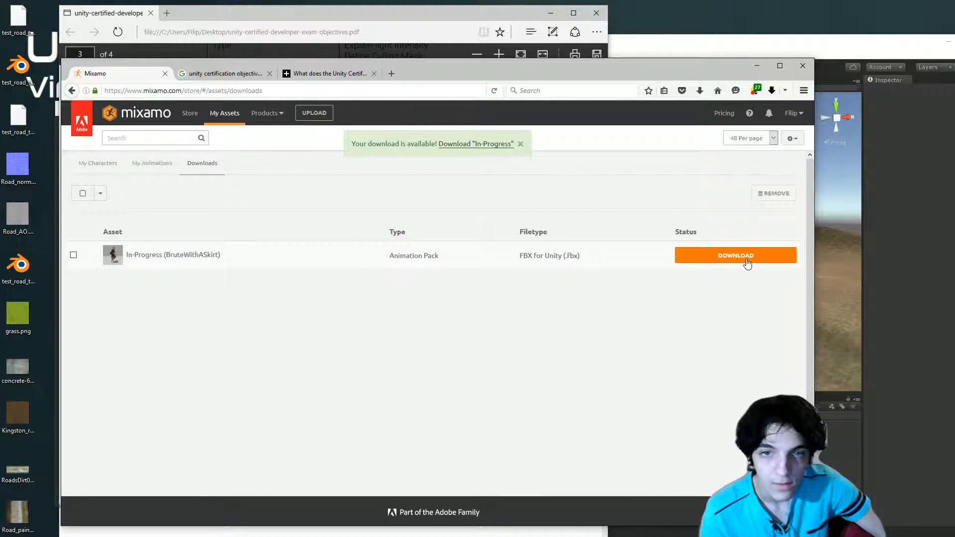
- Download the In-Progress pack, save BruteWithASkirt.zip, and check the FBX files inside the archive
{"action": "left_click", "coordinate": [746, 256]}
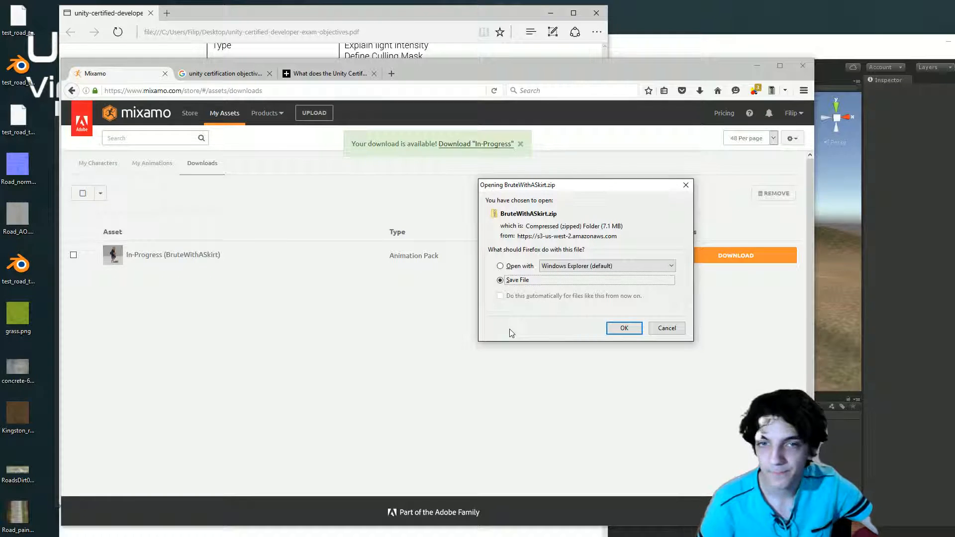
{"action": "left_click", "coordinate": [622, 328]}
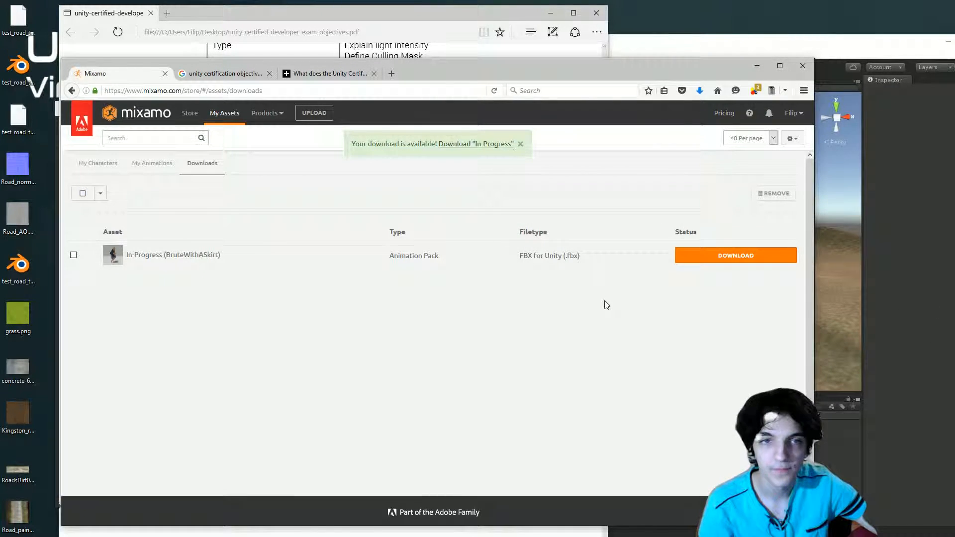
{"action": "left_click", "coordinate": [698, 90]}
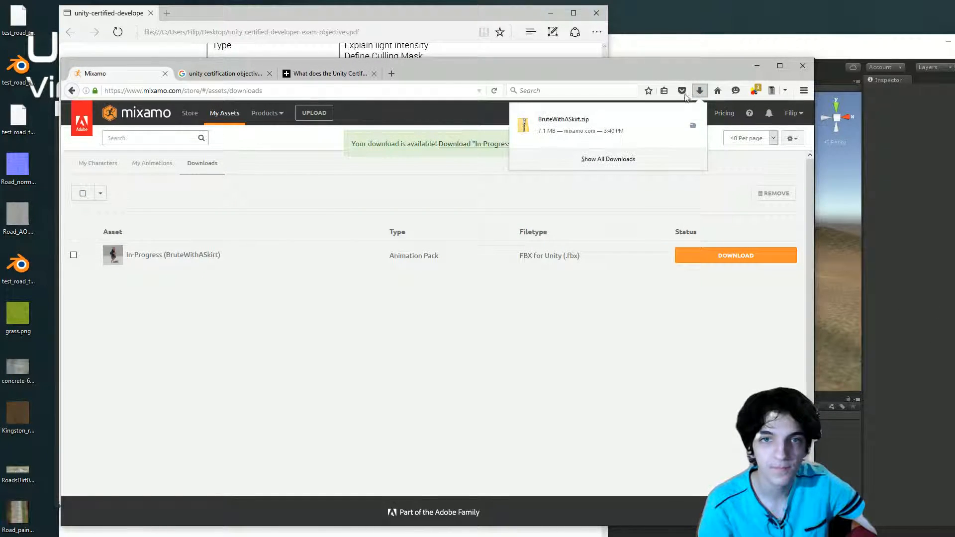
{"action": "left_click", "coordinate": [630, 128]}
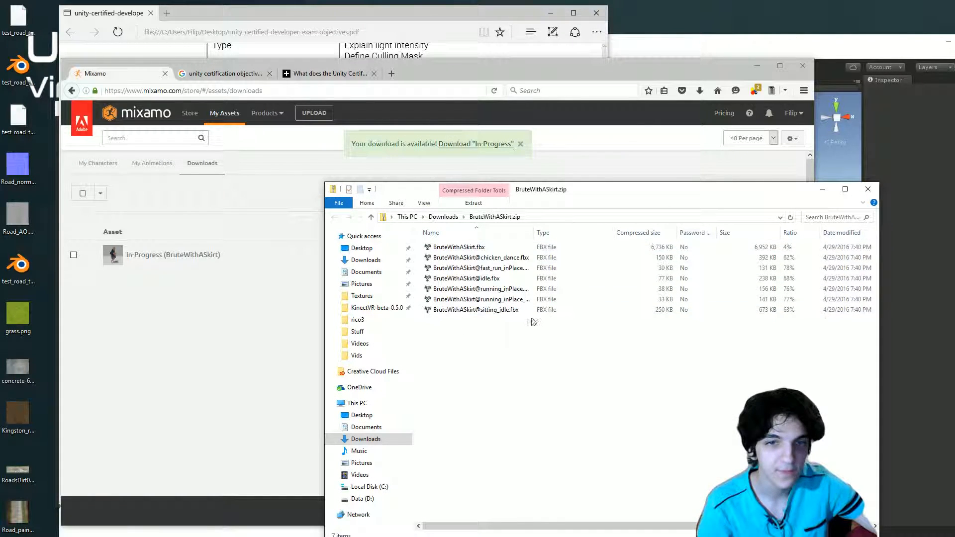
{"action": "left_click", "coordinate": [868, 189]}
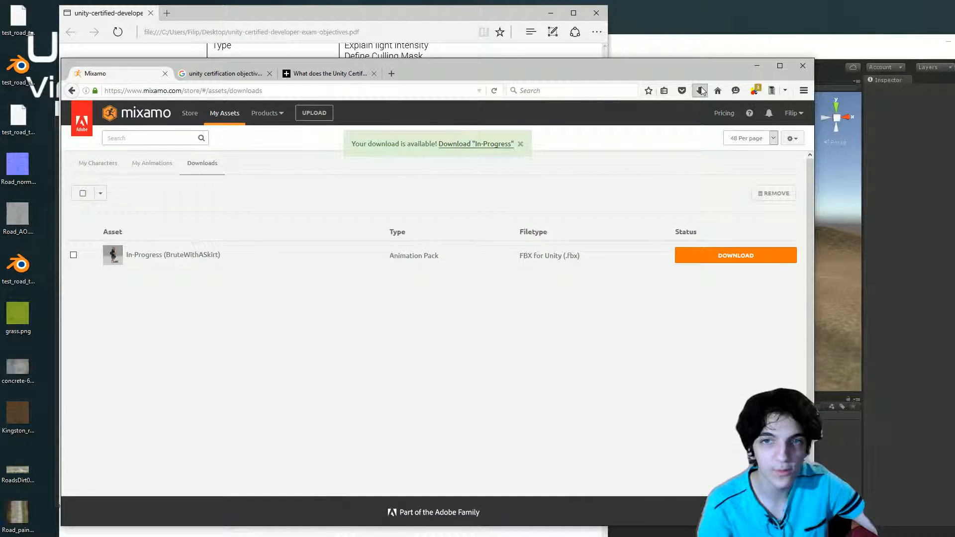
- Place the downloaded BruteWithASkirt.zip on the desktop and minimize the browser, PDF and Fuse windows to reveal Unity
{"action": "left_click", "coordinate": [699, 91]}
{"action": "left_click", "coordinate": [18, 166]}
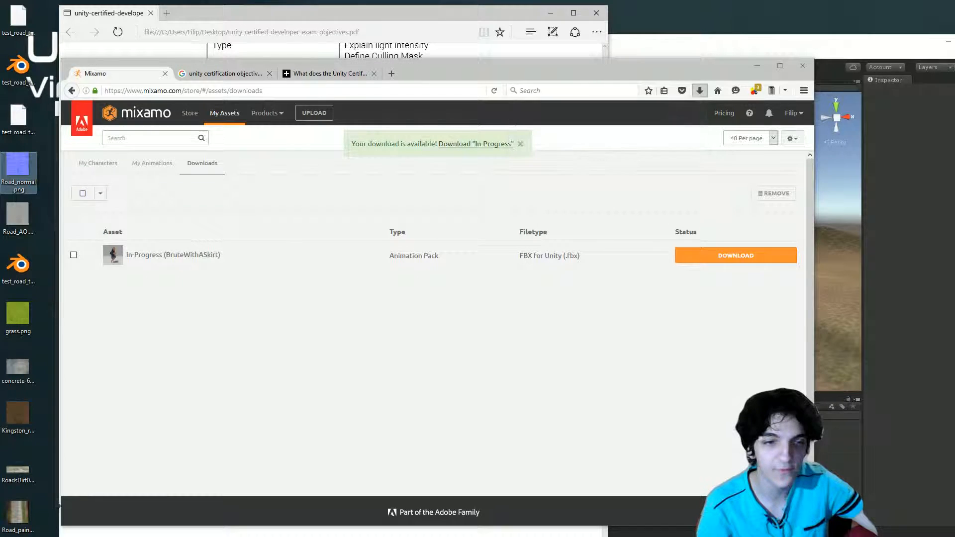
{"action": "left_click", "coordinate": [756, 68]}
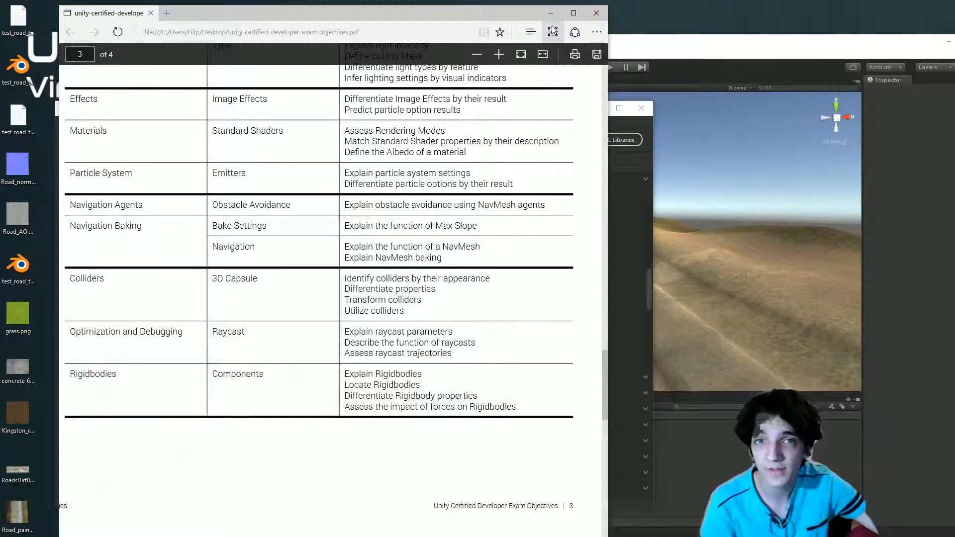
{"action": "left_click", "coordinate": [551, 12]}
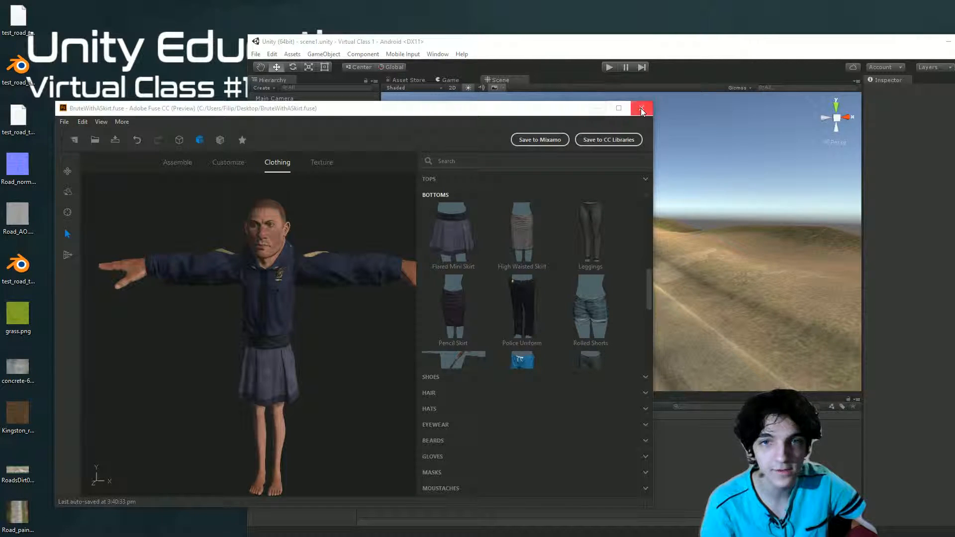
{"action": "left_click", "coordinate": [592, 109]}
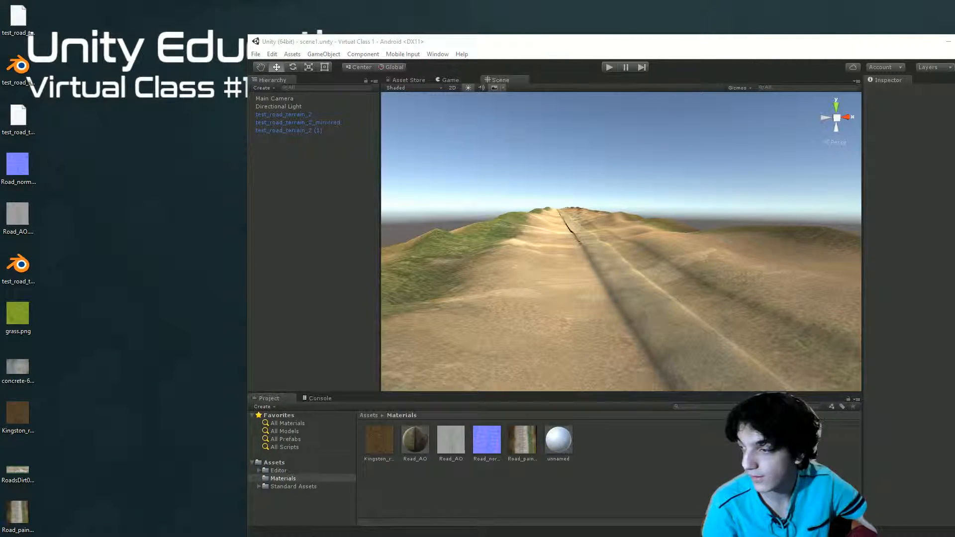
- Switch to Blender and quit it without saving the changes
{"action": "key", "text": "alt+Tab"}
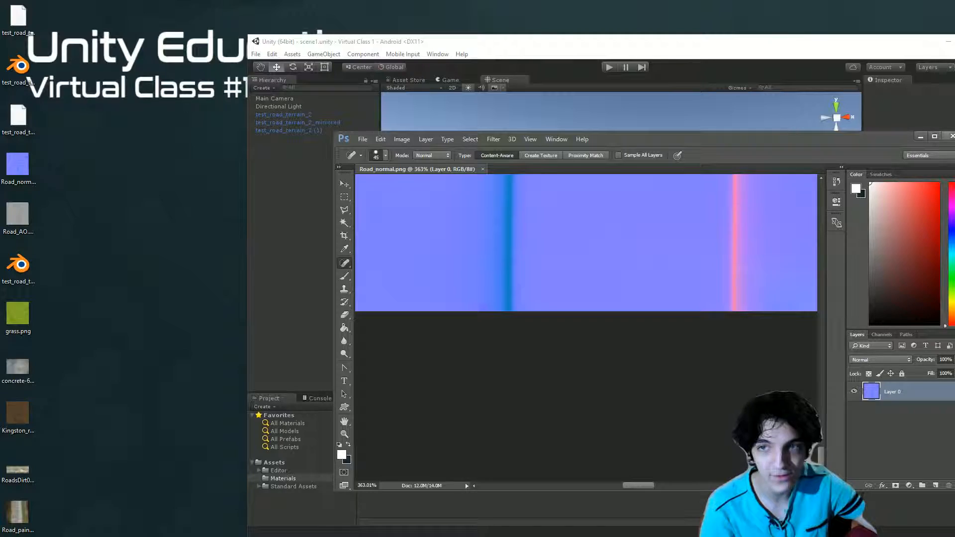
{"action": "key", "text": "alt+Tab"}
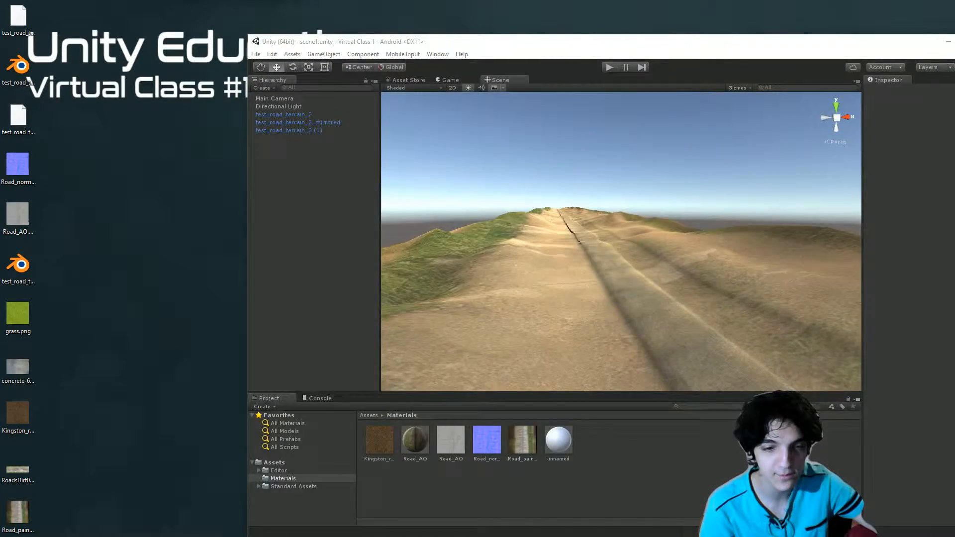
{"action": "key", "text": "alt+Tab"}
{"action": "key", "text": "alt+F4"}
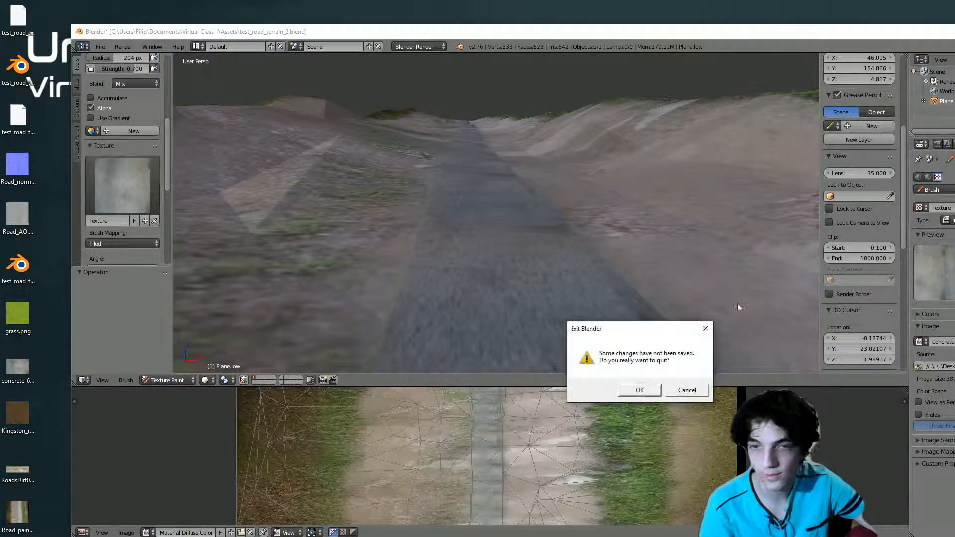
{"action": "left_click", "coordinate": [637, 391]}
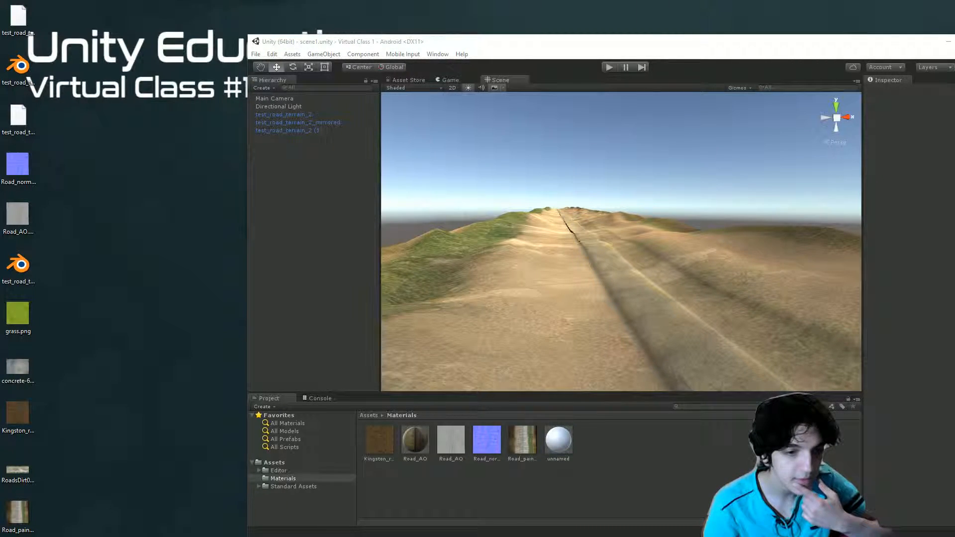
- Extract BruteWithASkirt.zip on the desktop into its own folder with 7-Zip
{"action": "left_click_drag", "start_coordinate": [0, 189], "coordinate": [105, 186]}
{"action": "right_click", "coordinate": [96, 173]}
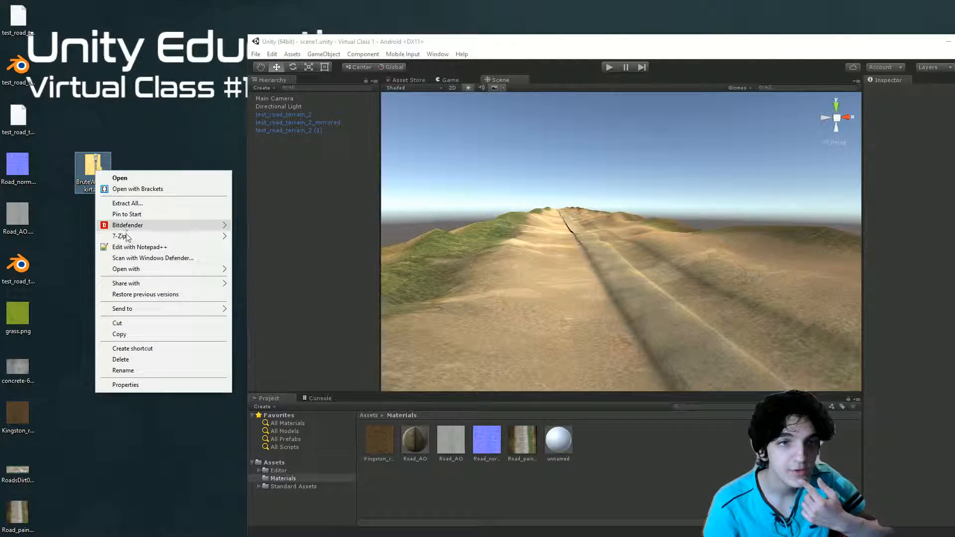
{"action": "mouse_move", "coordinate": [150, 236]}
{"action": "left_click", "coordinate": [309, 271]}
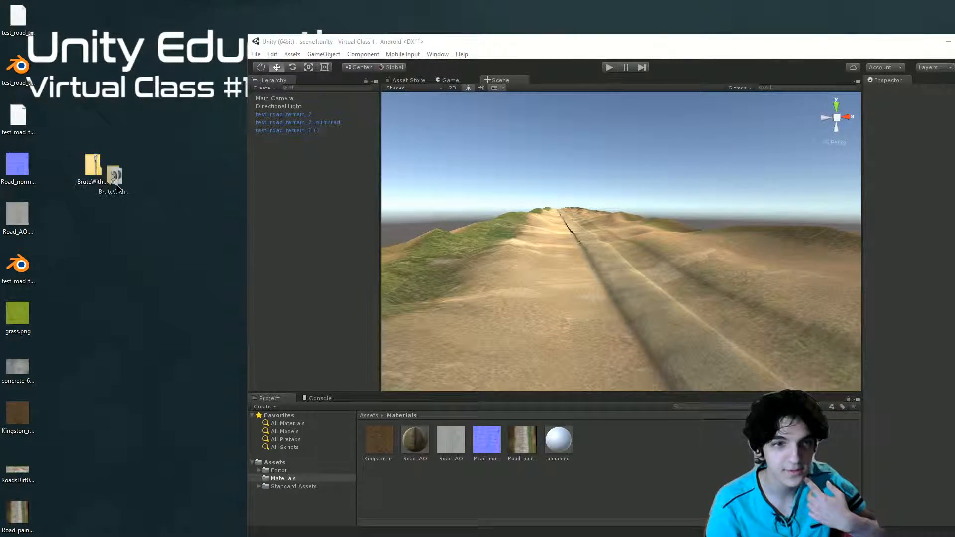
- Open the extracted BruteWithASkirt folder beside Unity and show the root Assets folder in the Unity project
{"action": "double_click", "coordinate": [140, 182]}
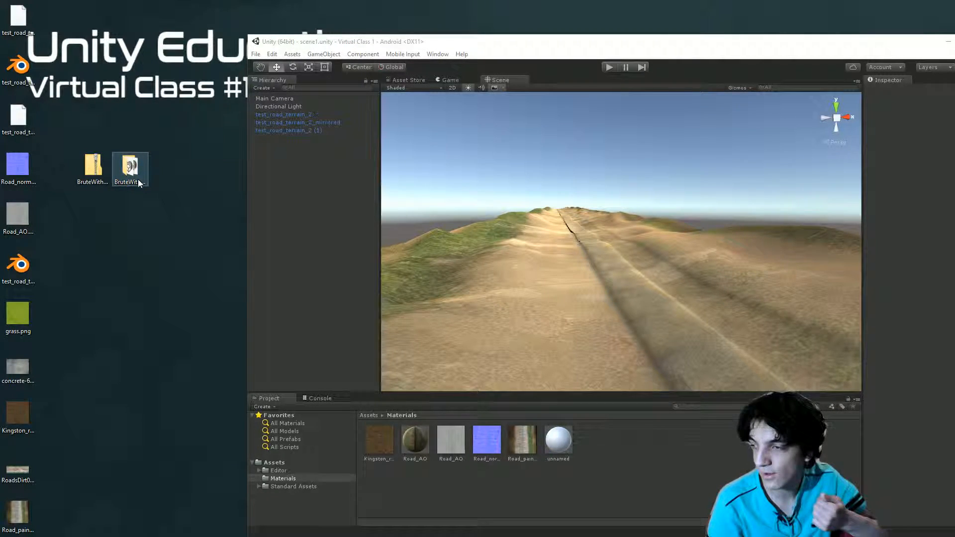
{"action": "left_click_drag", "start_coordinate": [535, 204], "coordinate": [170, 204]}
{"action": "left_click", "coordinate": [714, 492]}
{"action": "left_click", "coordinate": [654, 448]}
{"action": "left_click", "coordinate": [274, 462]}
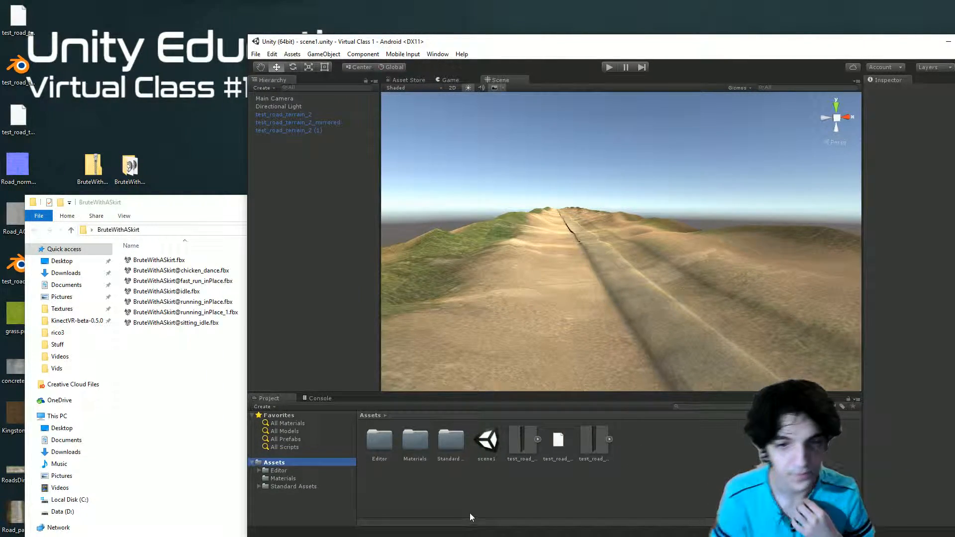
{"action": "left_click", "coordinate": [551, 489]}
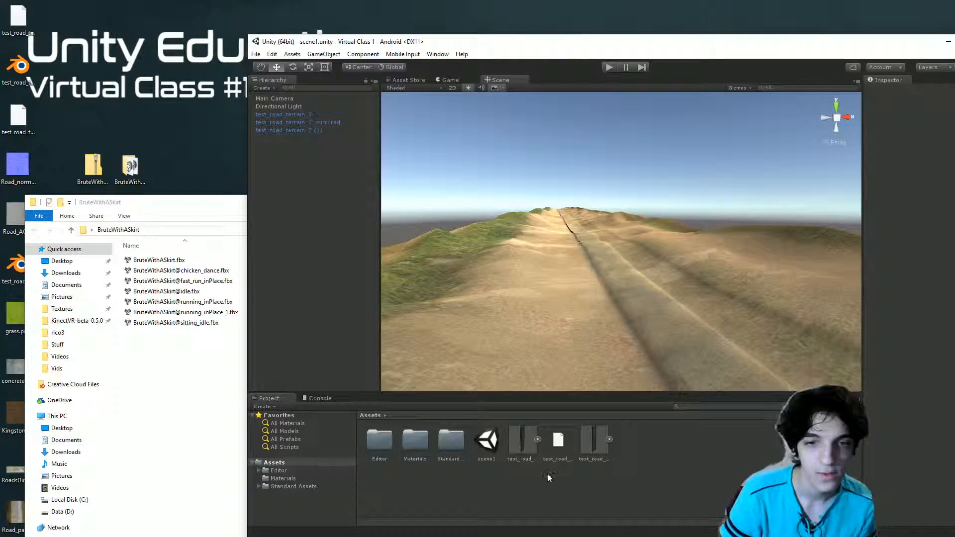
- Move the Unity window fully into view and create a folder named Models in Assets
{"action": "right_click", "coordinate": [509, 488]}
{"action": "mouse_move", "coordinate": [535, 494]}
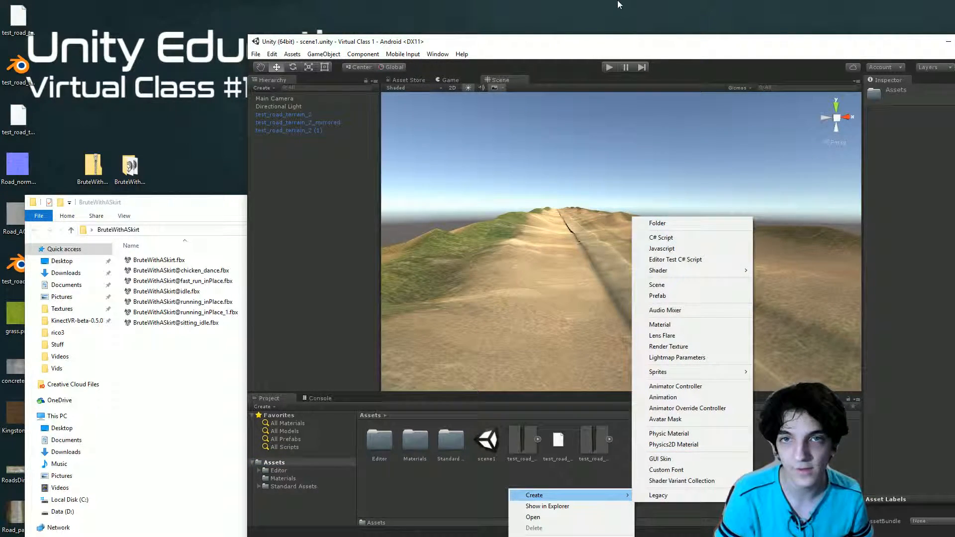
{"action": "left_click_drag", "start_coordinate": [617, 46], "coordinate": [445, 43]}
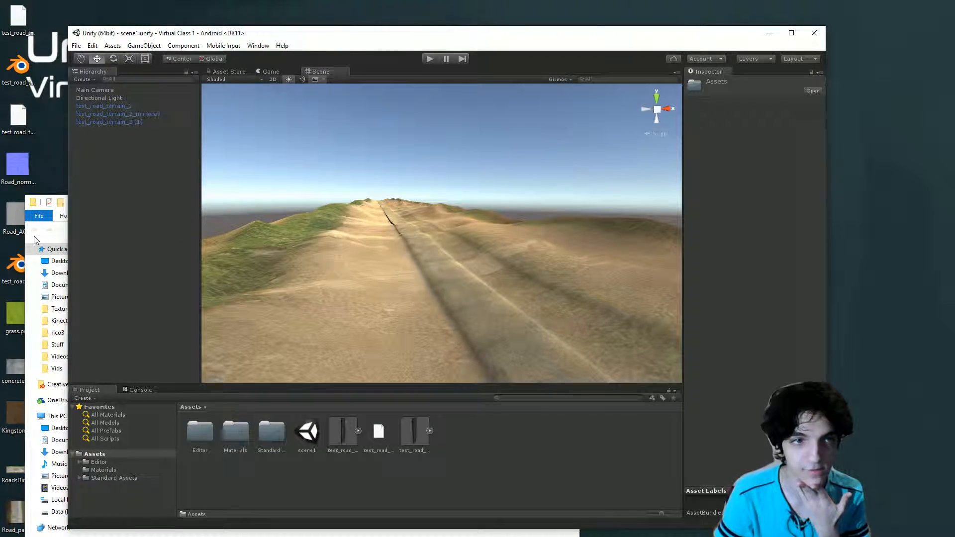
{"action": "right_click", "coordinate": [326, 479]}
{"action": "mouse_move", "coordinate": [368, 506]}
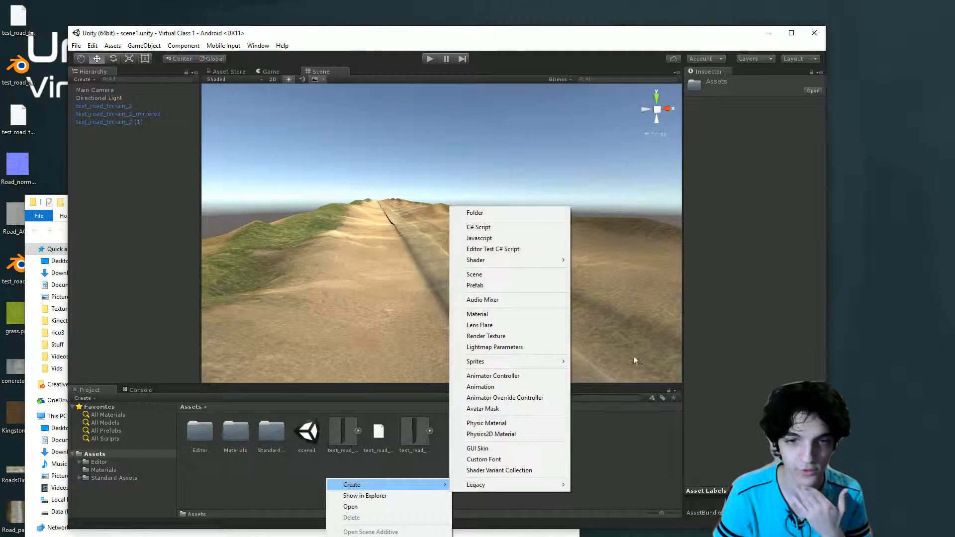
{"action": "left_click", "coordinate": [511, 218]}
{"action": "type", "text": "Model"}
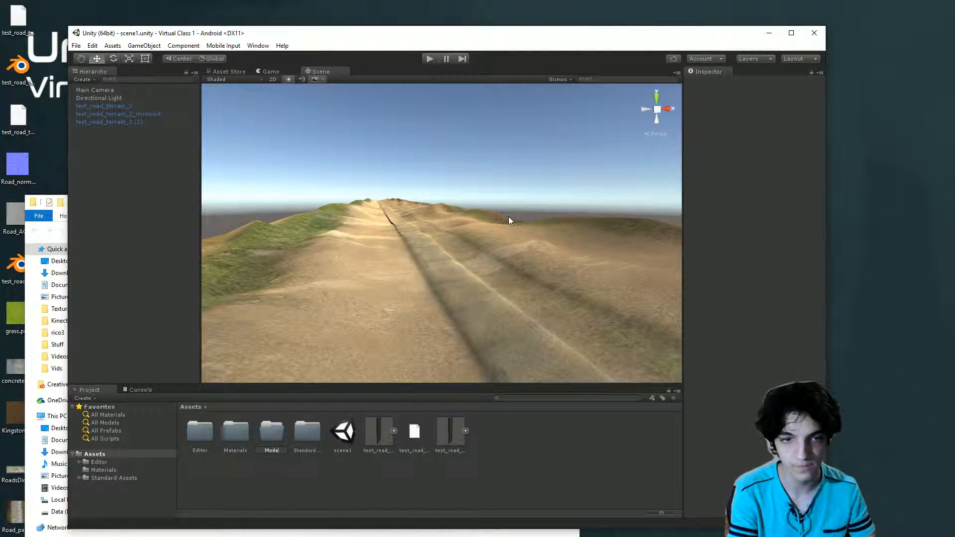
{"action": "type", "text": "s"}
{"action": "key", "text": "Return"}
- Move the Materials folder and the three test_road assets into the Models folder
{"action": "left_click", "coordinate": [386, 431]}
{"action": "left_click_drag", "start_coordinate": [223, 434], "coordinate": [271, 434]}
{"action": "left_click", "coordinate": [338, 428]}
{"action": "left_click", "coordinate": [418, 427], "text": "ctrl"}
{"action": "left_click", "coordinate": [380, 431], "text": "ctrl"}
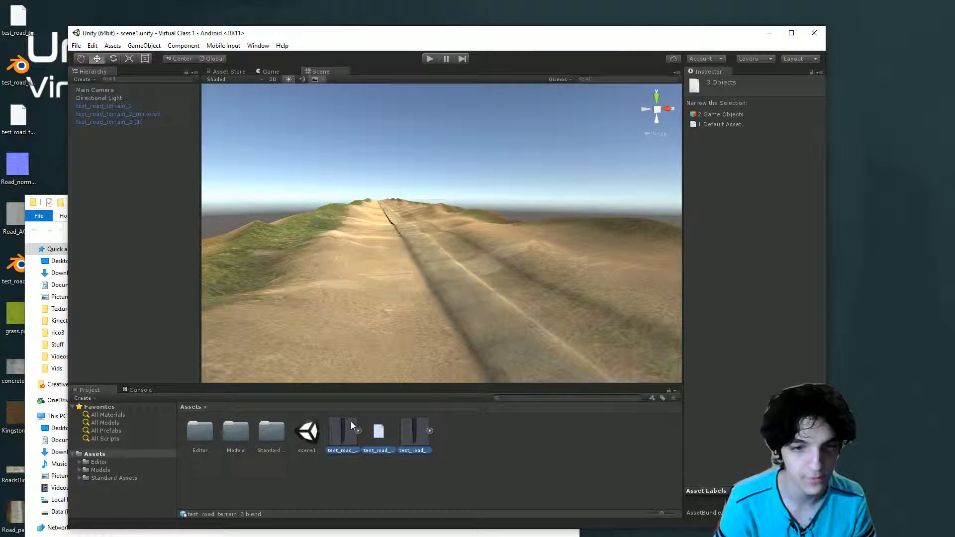
{"action": "left_click_drag", "start_coordinate": [235, 442], "coordinate": [236, 442]}
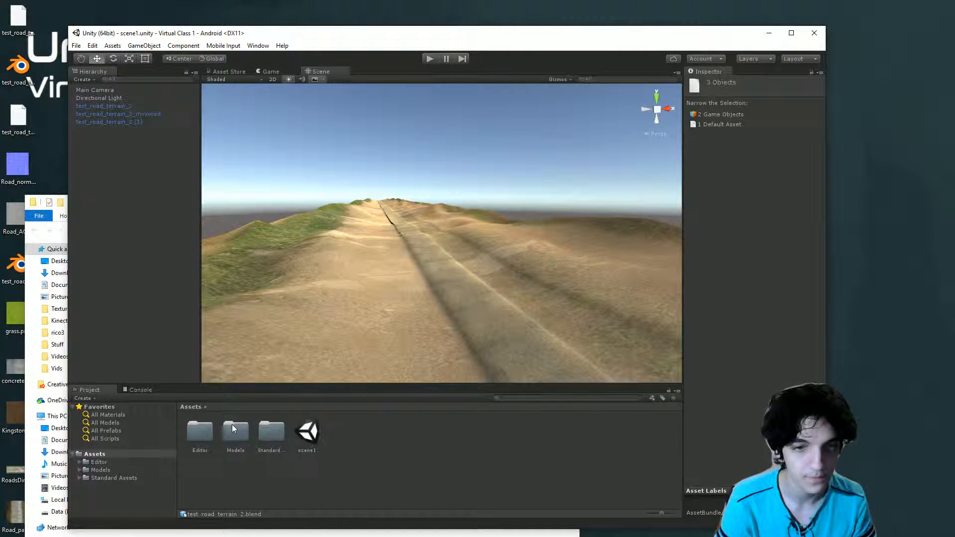
- Open the Models folder and create a subfolder named Environment in it
{"action": "double_click", "coordinate": [234, 428]}
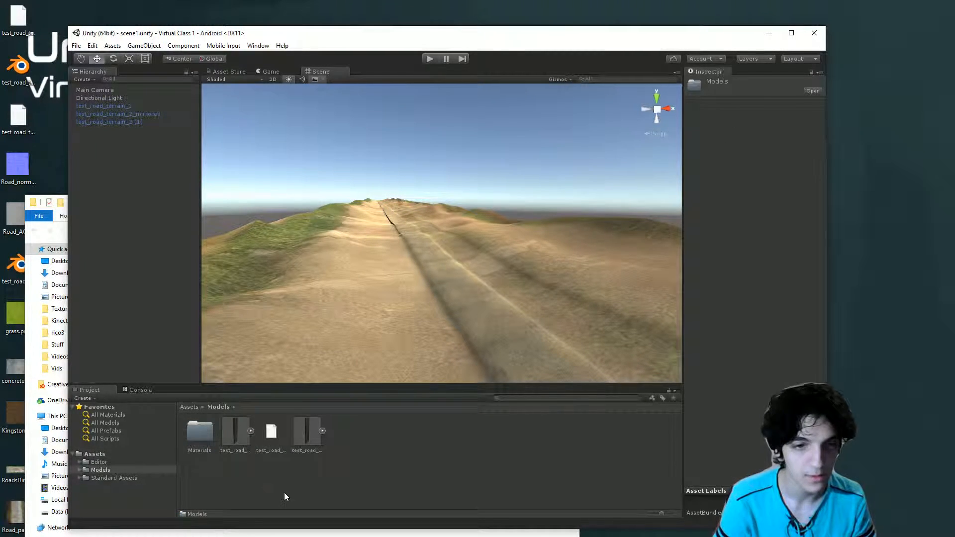
{"action": "right_click", "coordinate": [439, 464]}
{"action": "mouse_move", "coordinate": [457, 465]}
{"action": "left_click", "coordinate": [595, 195]}
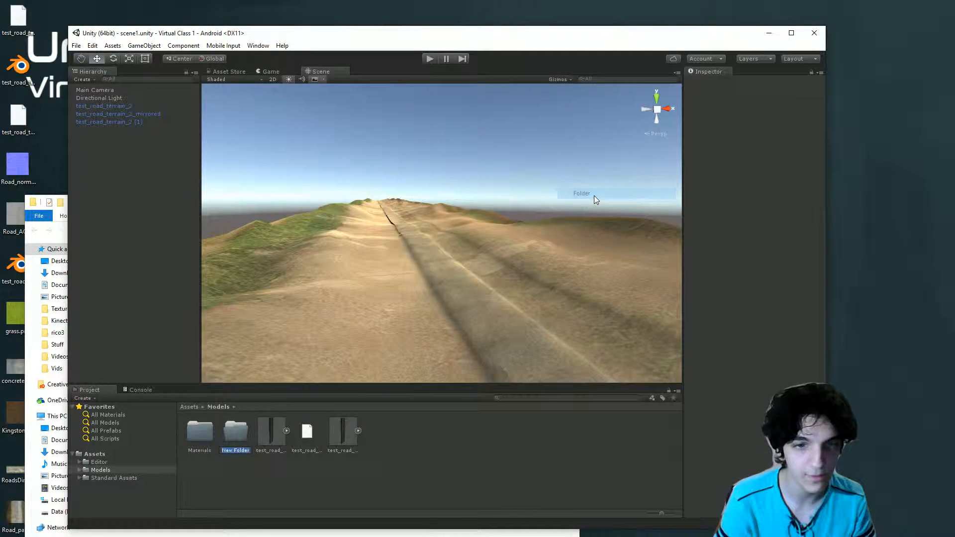
{"action": "type", "text": "Environment"}
{"action": "key", "text": "Return"}
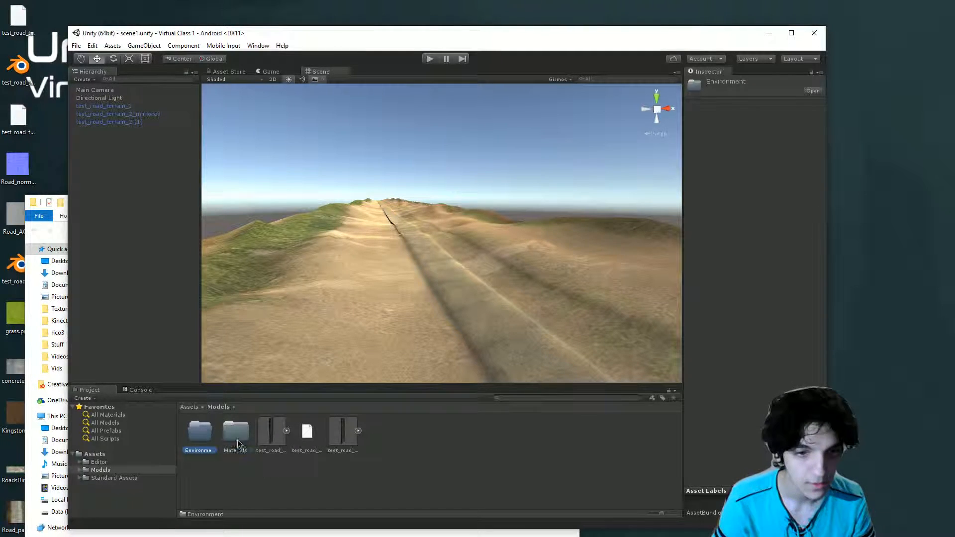
- Move the Materials folder and the three test_road assets from Models into the Environment folder
{"action": "left_click", "coordinate": [350, 430], "text": "shift"}
{"action": "left_click", "coordinate": [204, 435], "text": "ctrl"}
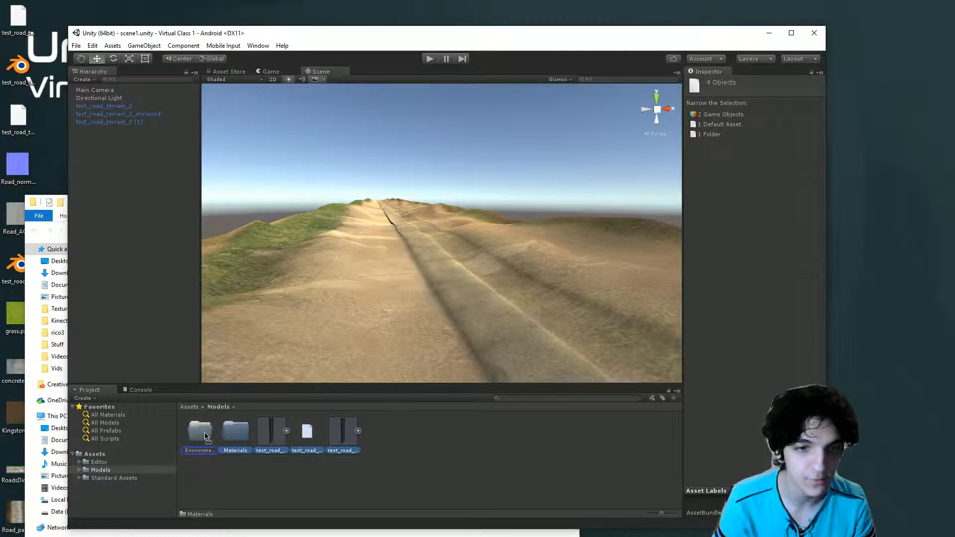
{"action": "left_click_drag", "start_coordinate": [209, 431], "coordinate": [200, 432]}
- Create a subfolder named Characters in the Models folder and open it
{"action": "right_click", "coordinate": [337, 470]}
{"action": "mouse_move", "coordinate": [398, 475]}
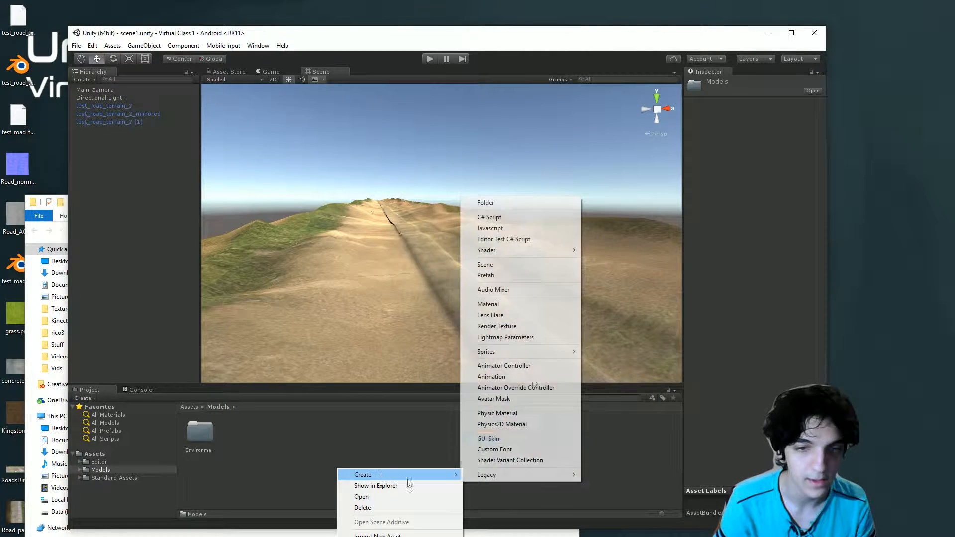
{"action": "left_click", "coordinate": [522, 204]}
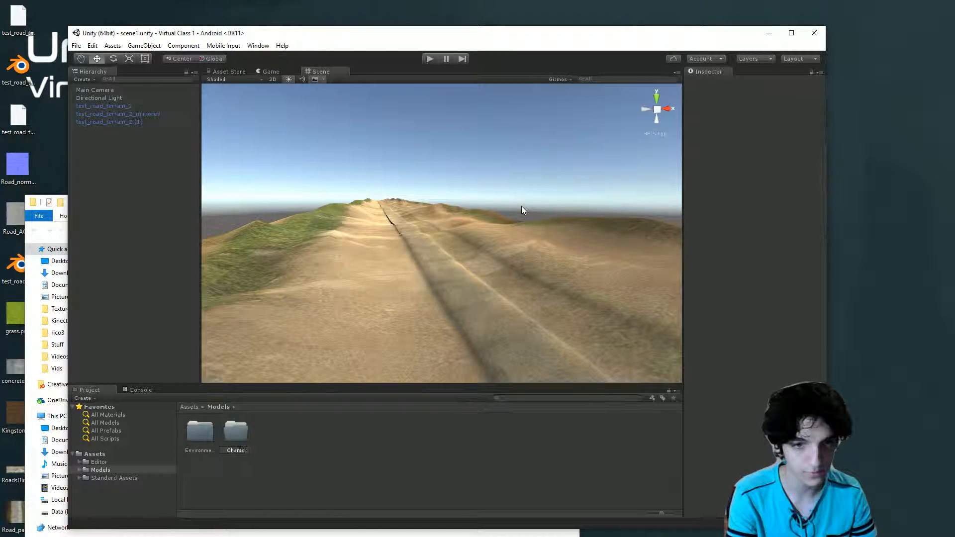
{"action": "key", "text": "Return"}
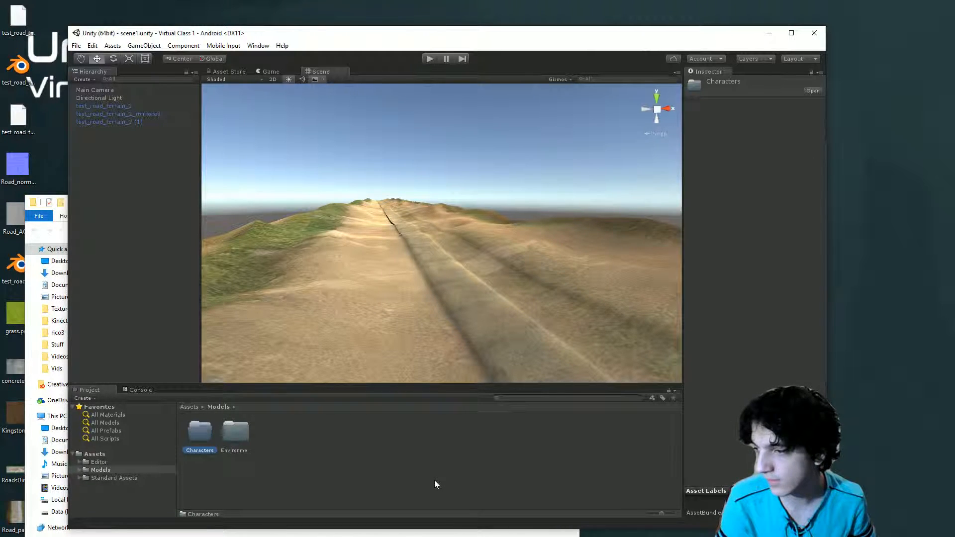
{"action": "double_click", "coordinate": [198, 426]}
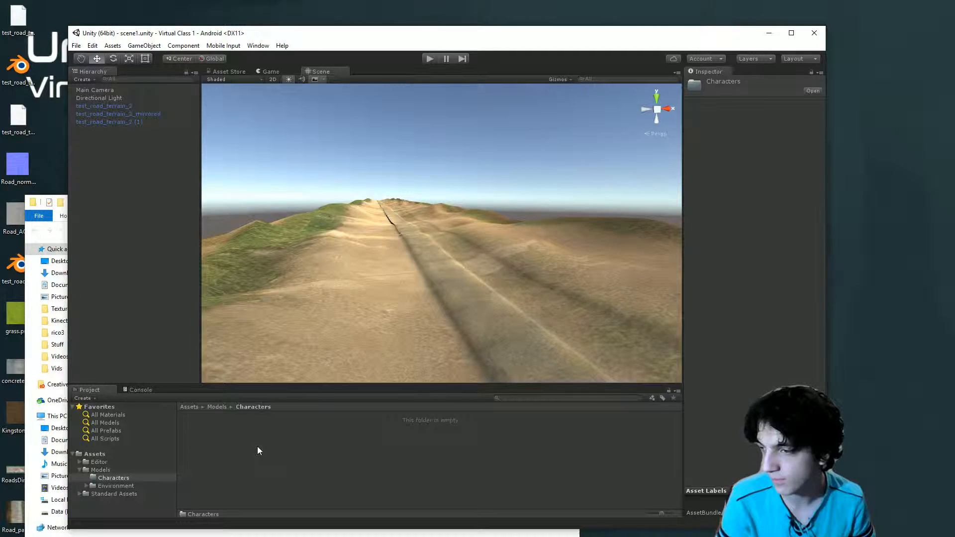
- Import BruteWithASkirt.fbx from the BruteWithASkirt folder into the Characters folder and fix the normal map settings of its textures
{"action": "key", "text": "alt+Tab"}
{"action": "left_click_drag", "start_coordinate": [284, 202], "coordinate": [452, 188]}
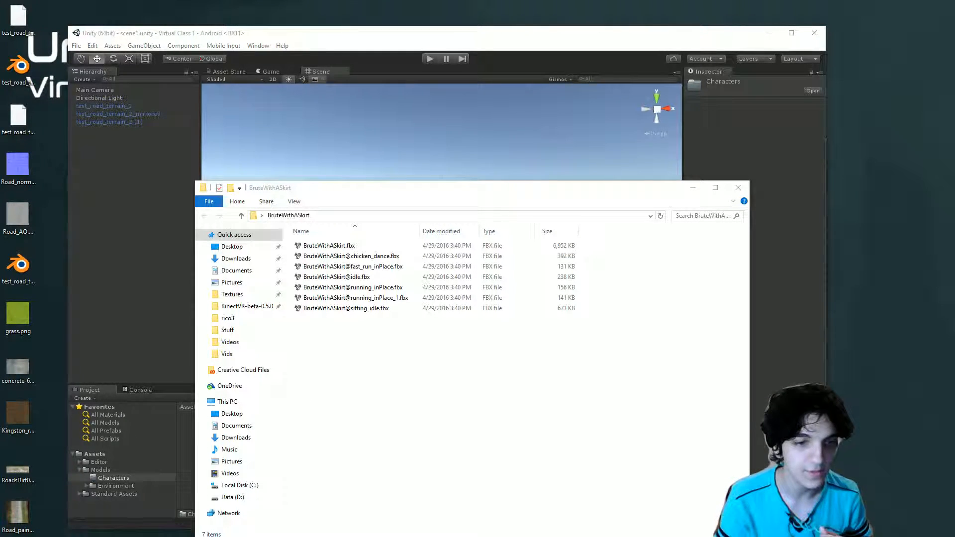
{"action": "left_click_drag", "start_coordinate": [449, 190], "coordinate": [704, 174]}
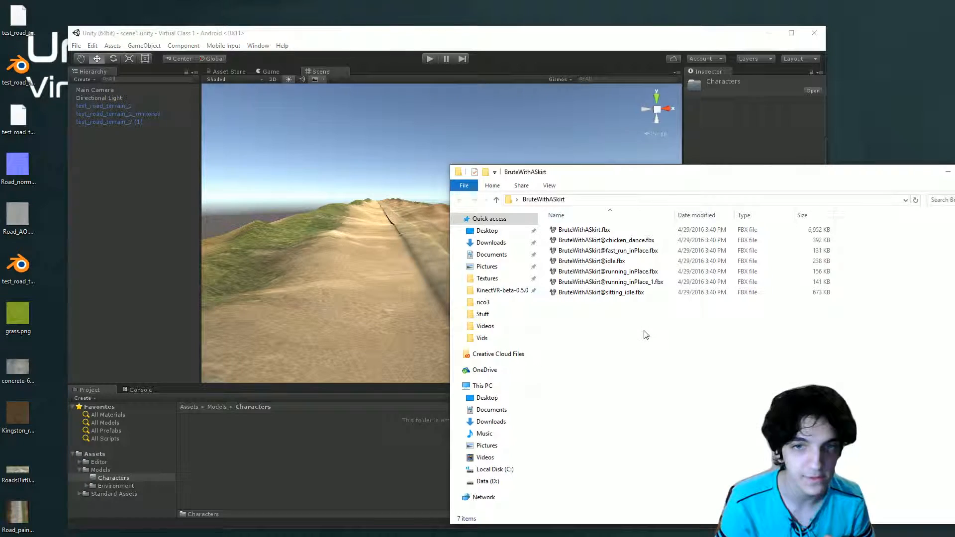
{"action": "left_click", "coordinate": [558, 231]}
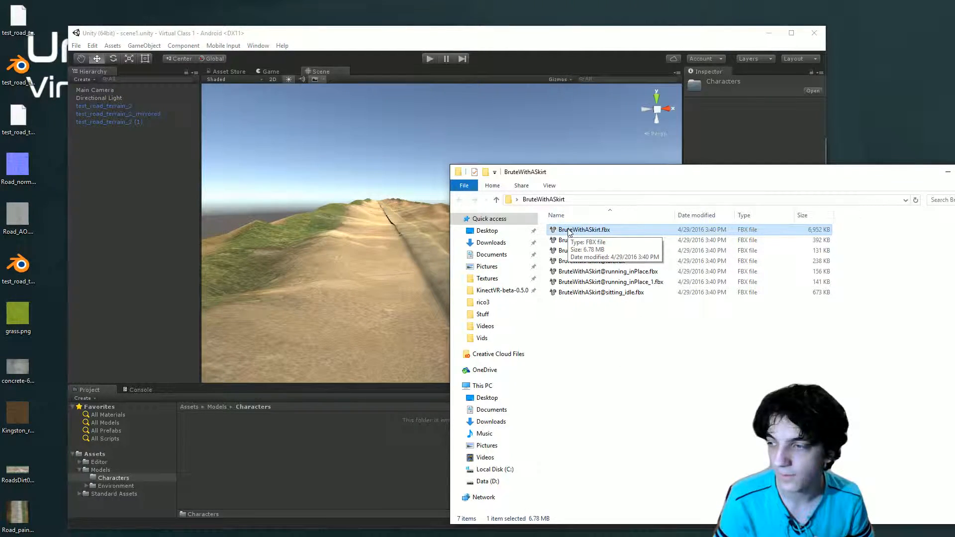
{"action": "left_click_drag", "start_coordinate": [569, 231], "coordinate": [311, 463]}
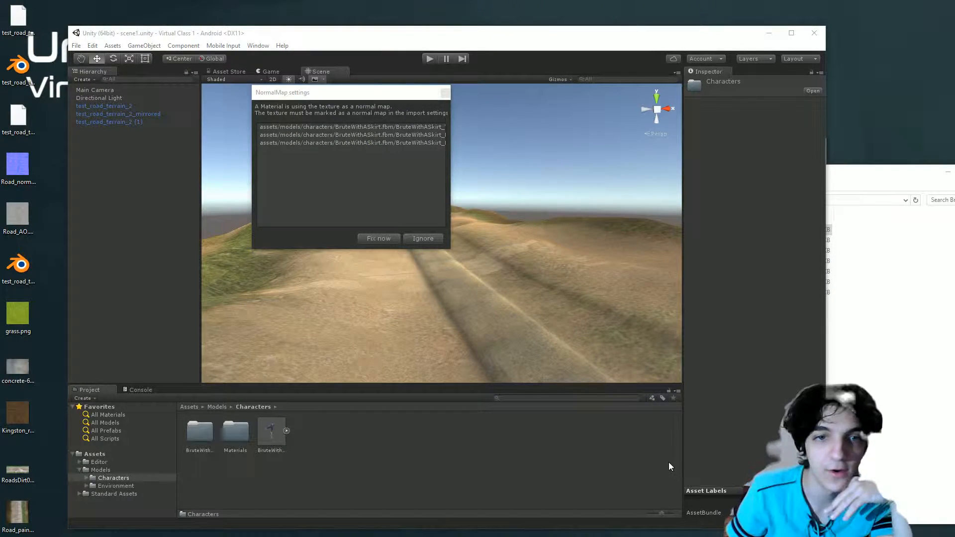
{"action": "left_click", "coordinate": [373, 238]}
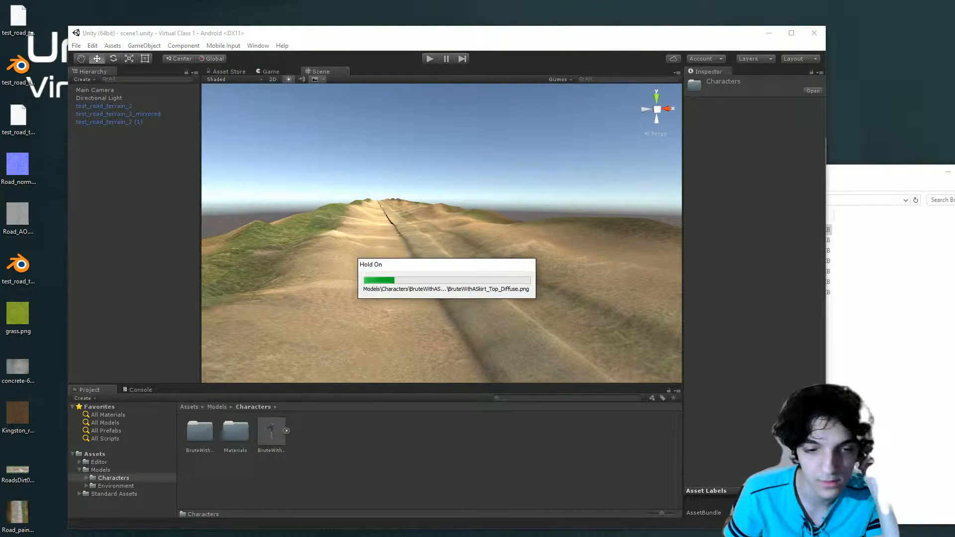
- Switch to the Unity certified developer exam objectives PDF and review the Animator System objectives on page 2
{"action": "key", "text": "alt+Tab"}
{"action": "mouse_move", "coordinate": [602, 369]}
{"action": "left_mouse_down"}
{"action": "mouse_move", "coordinate": [606, 464]}
{"action": "mouse_move", "coordinate": [609, 384]}
{"action": "left_mouse_up"}
{"action": "left_click_drag", "start_coordinate": [609, 338], "coordinate": [593, 194]}
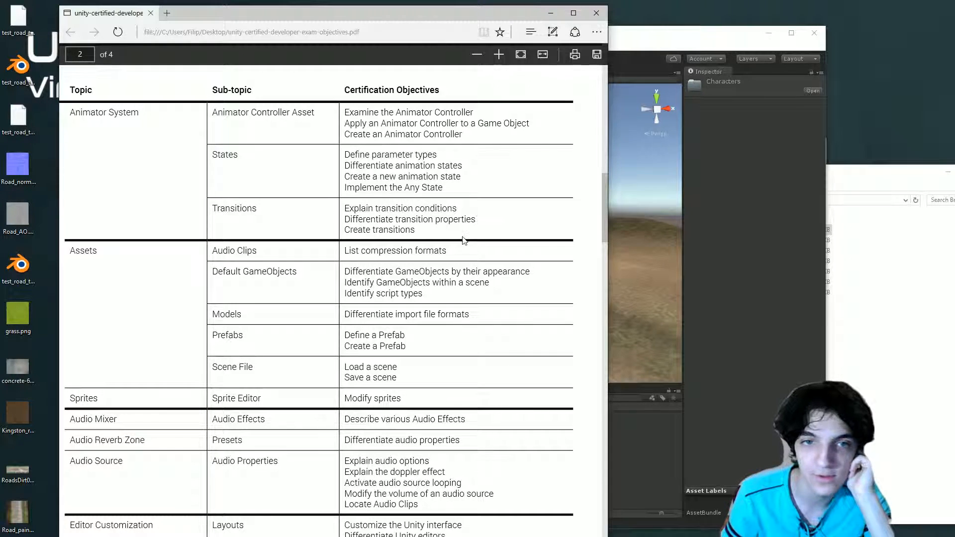
{"action": "left_click_drag", "start_coordinate": [213, 111], "coordinate": [414, 229]}
{"action": "left_click", "coordinate": [435, 232]}
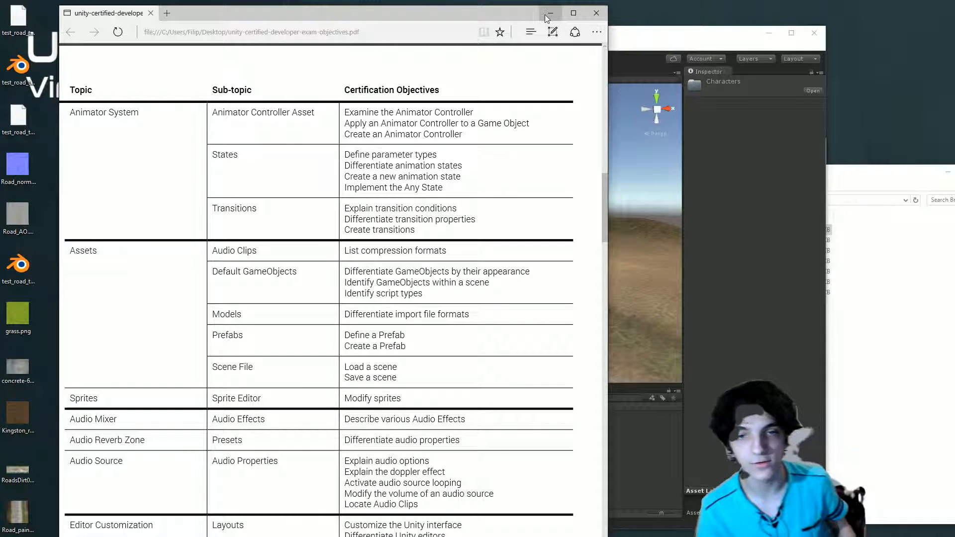
{"action": "left_click", "coordinate": [545, 16]}
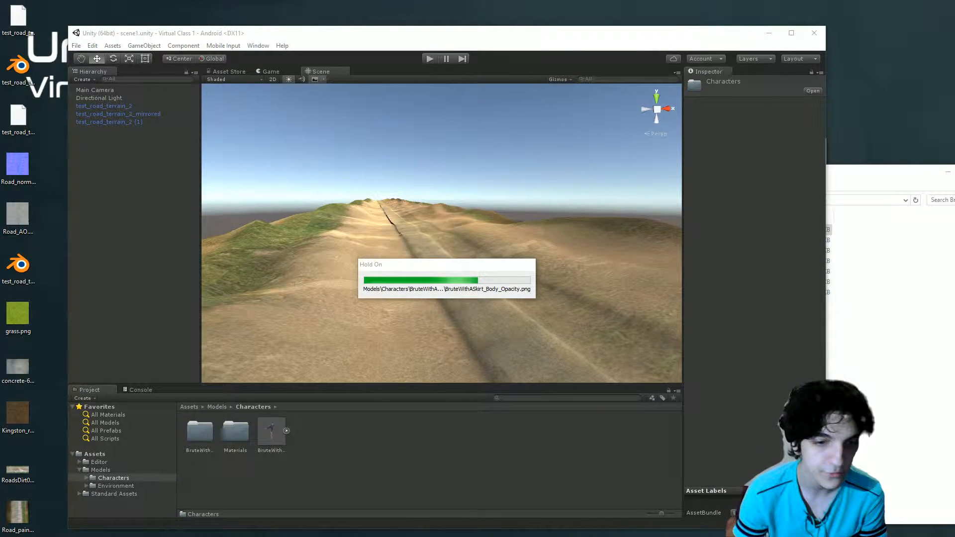
- Return to the exam objectives PDF and look through the remaining topics from Assets on page 2 to page 3
{"action": "key", "text": "alt+Tab"}
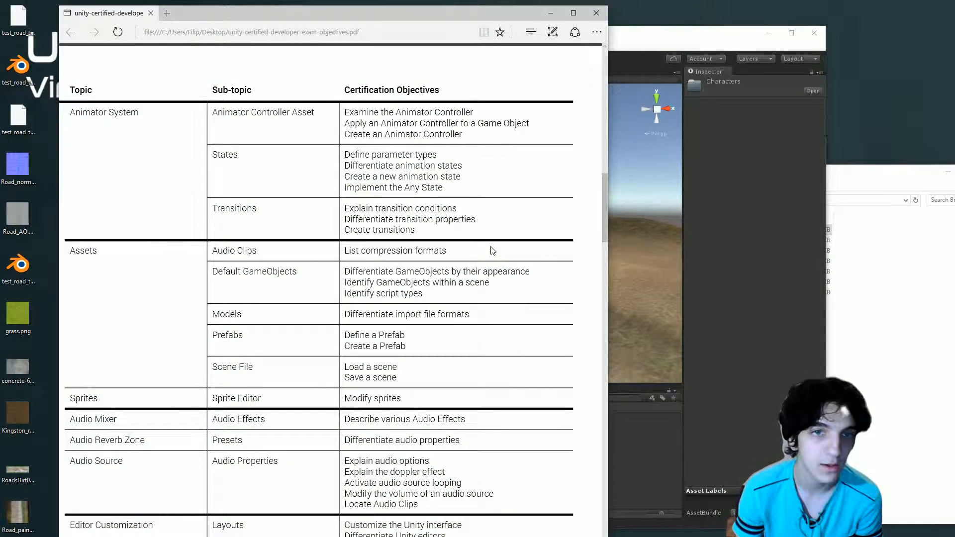
{"action": "scroll", "coordinate": [489, 249], "scroll_direction": "down", "scroll_amount": 2}
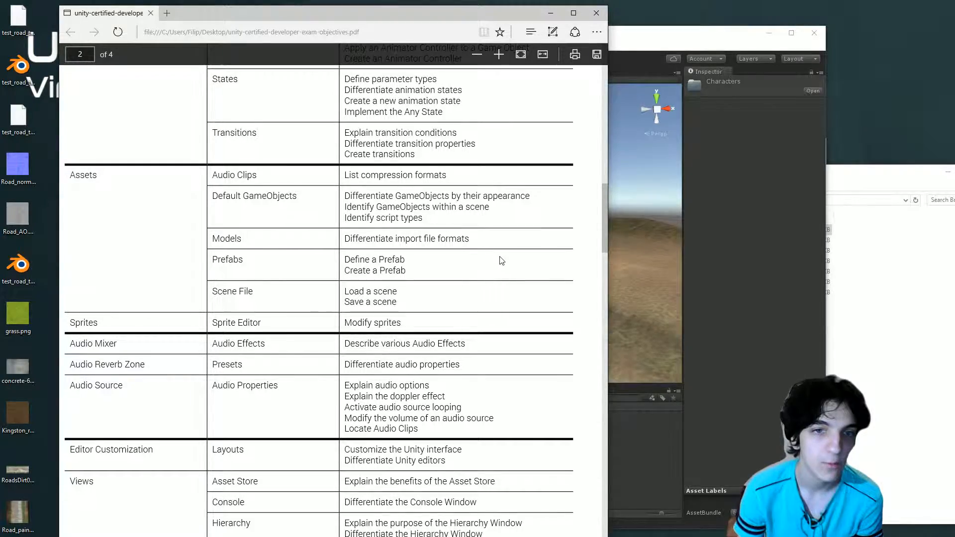
{"action": "scroll", "coordinate": [502, 256], "scroll_direction": "up", "scroll_amount": 3}
{"action": "scroll", "coordinate": [504, 255], "scroll_direction": "down", "scroll_amount": 6}
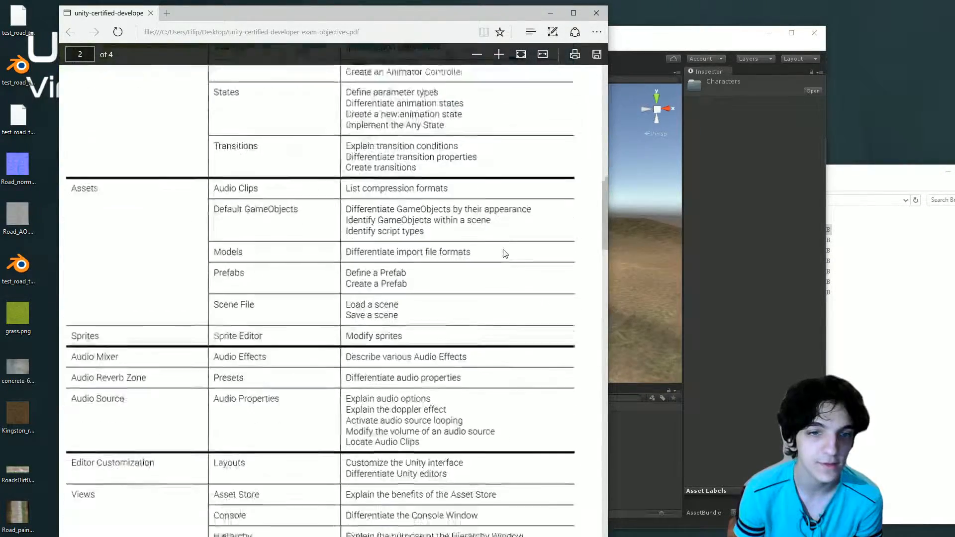
{"action": "scroll", "coordinate": [502, 251], "scroll_direction": "down", "scroll_amount": 10}
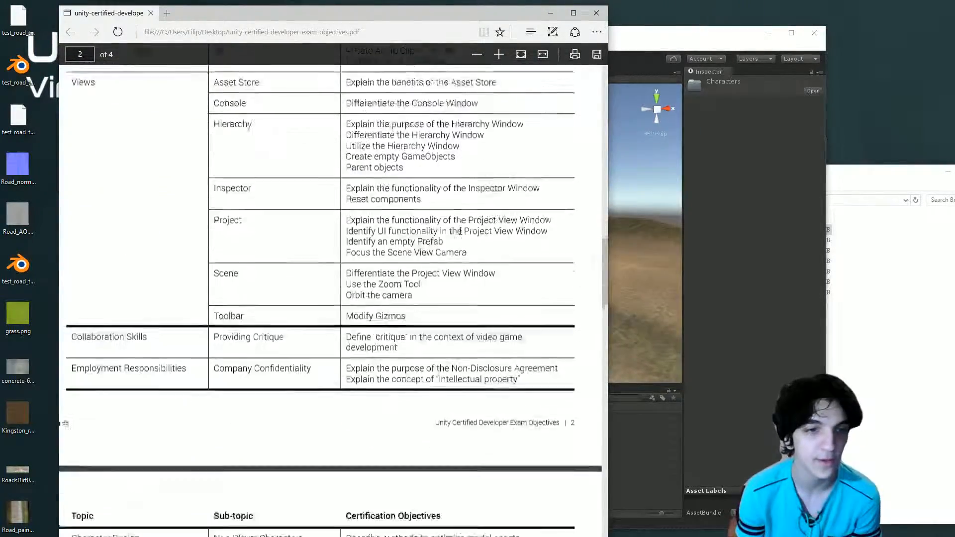
{"action": "scroll", "coordinate": [460, 234], "scroll_direction": "down", "scroll_amount": 3}
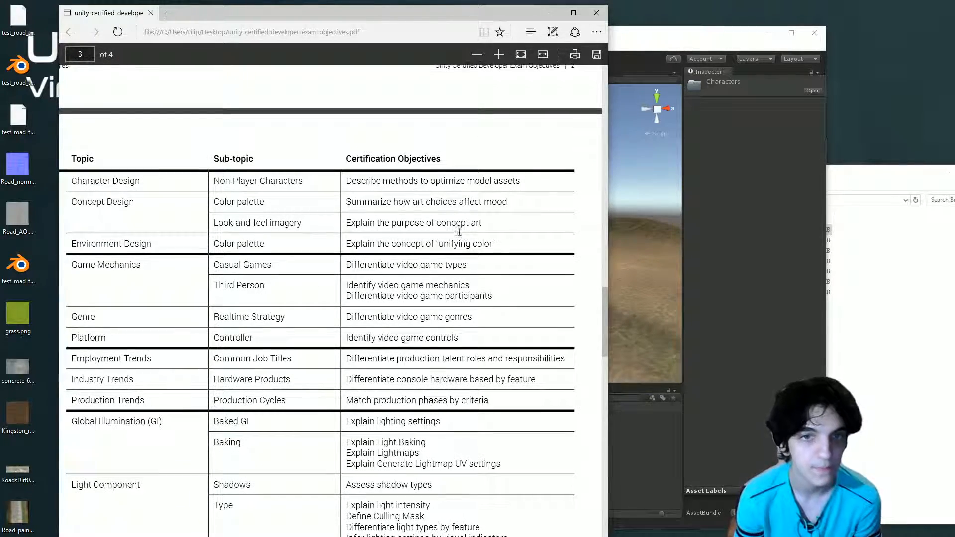